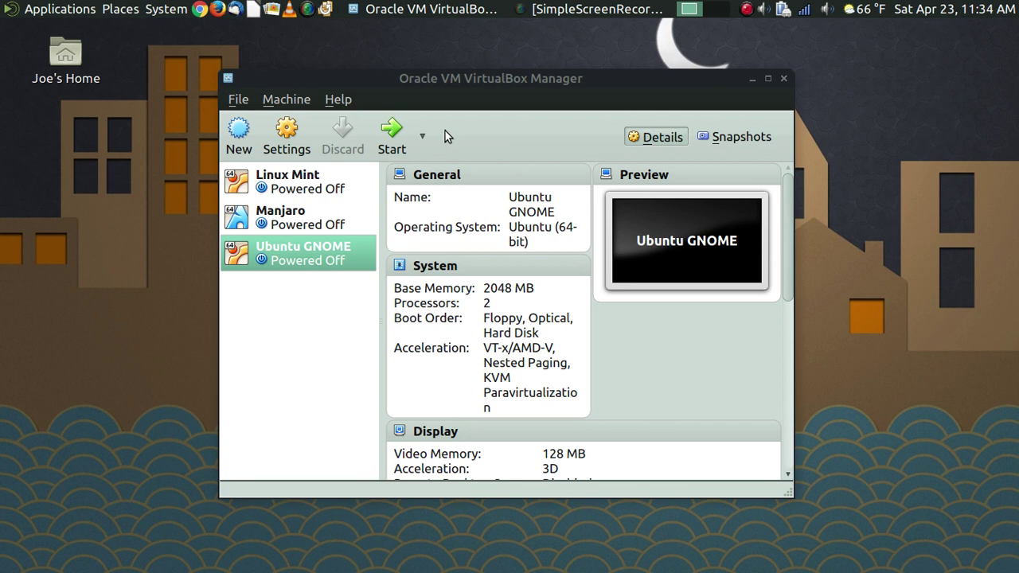
# Start the Ubuntu GNOME virtual machine and let it boot to the login screen.
pyautogui.click(394, 130)
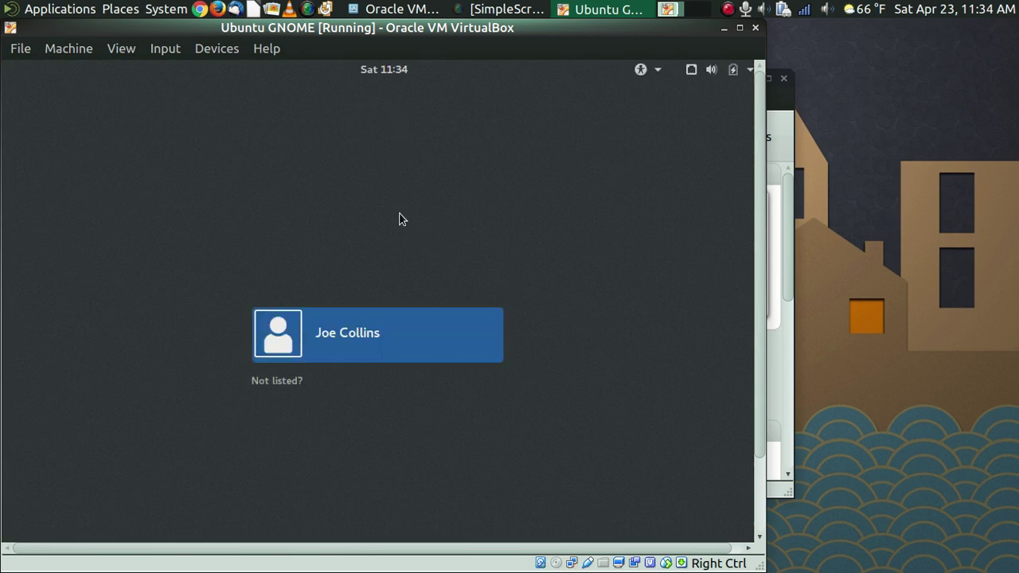
# Switch the VM to full screen and sign in to the user account with its password.
pyautogui.hotkey('ctrl', 'f')
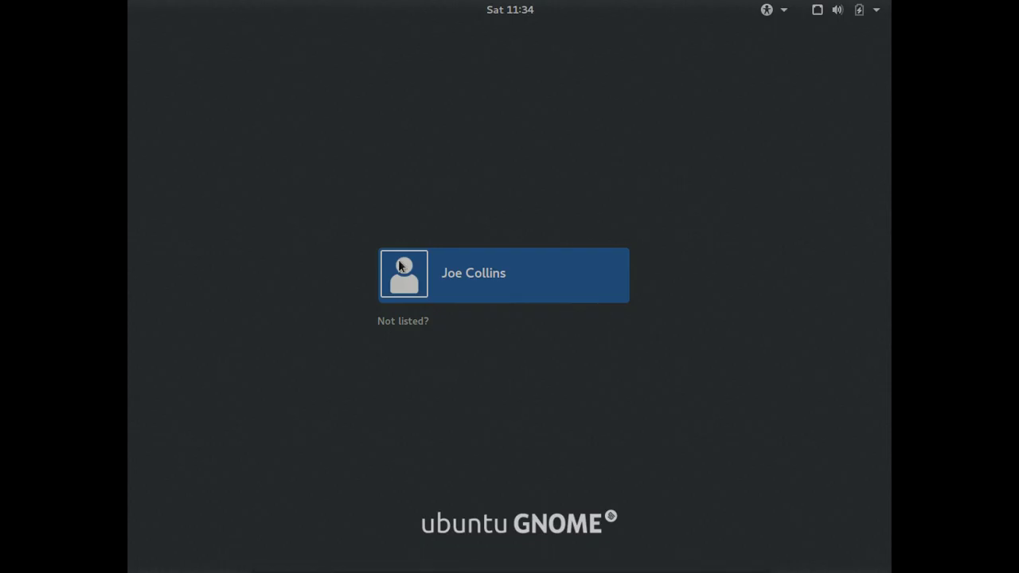
pyautogui.click(449, 280)
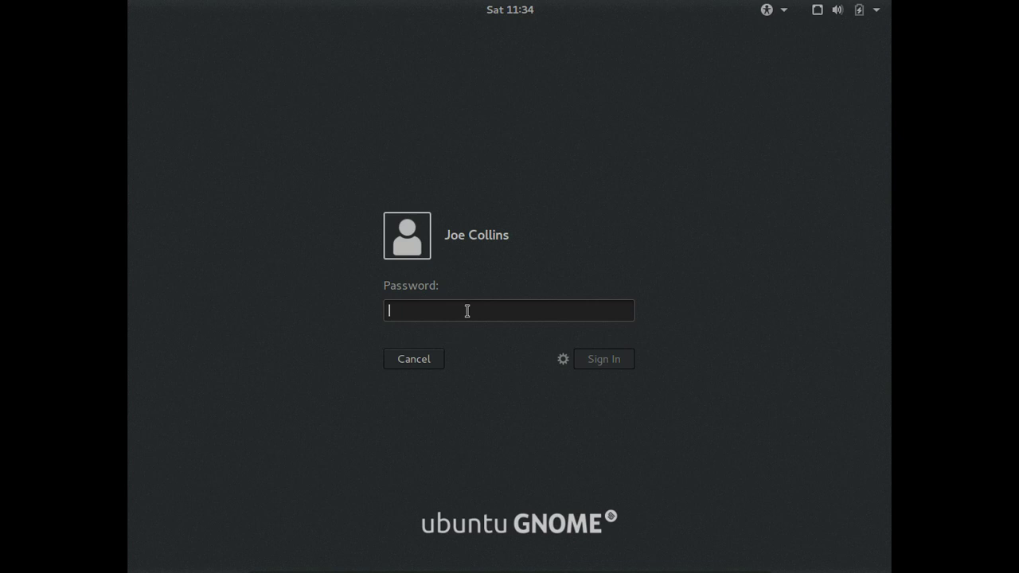
pyautogui.press('Return')
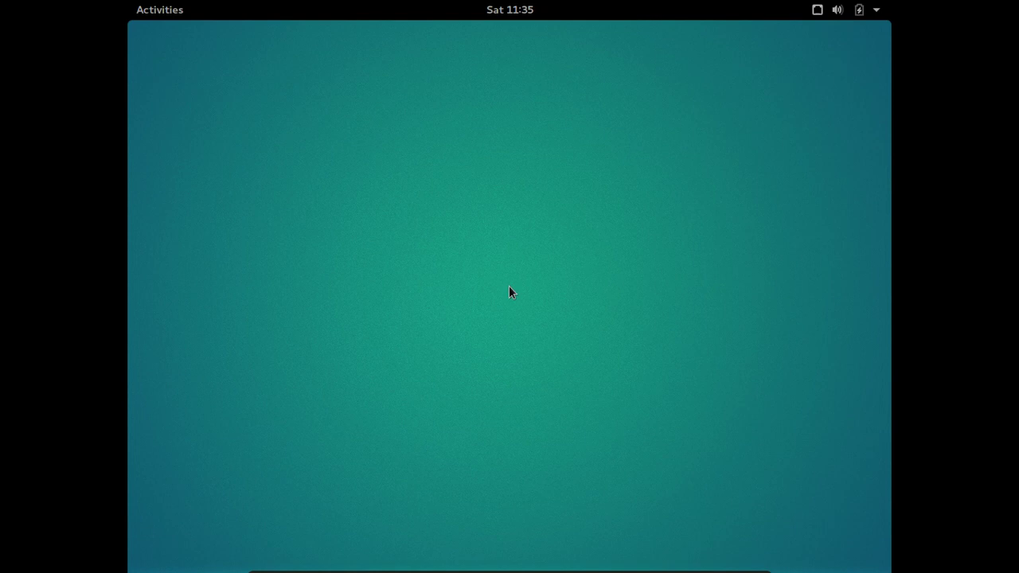
pyautogui.rightClick(274, 147)
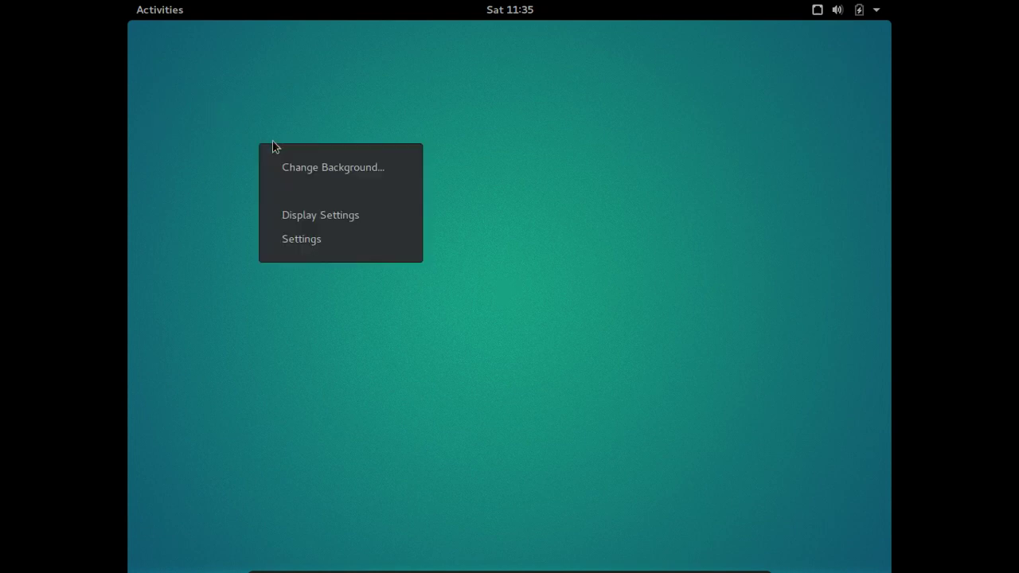
pyautogui.click(332, 107)
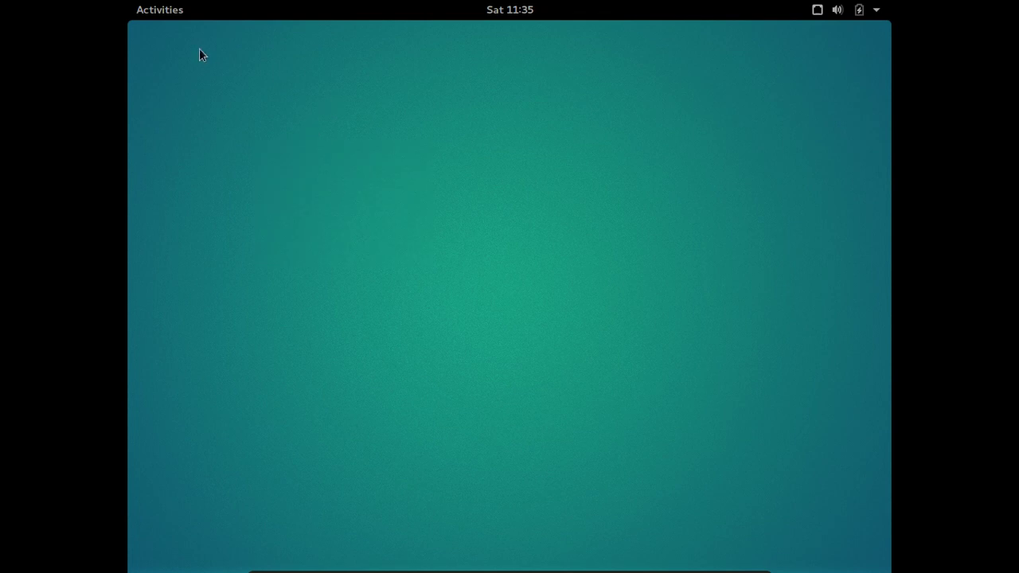
pyautogui.click(145, 16)
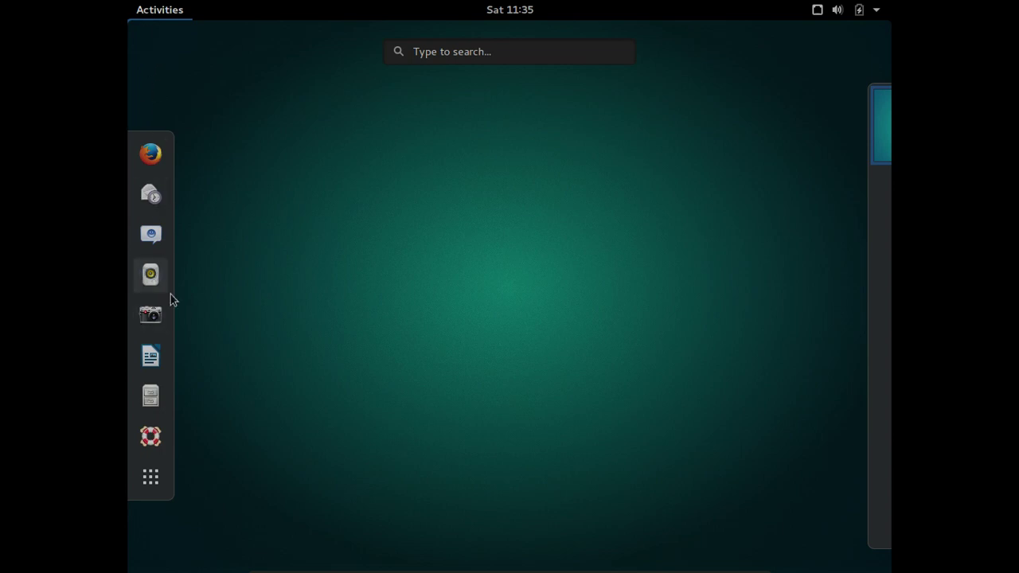
pyautogui.click(151, 479)
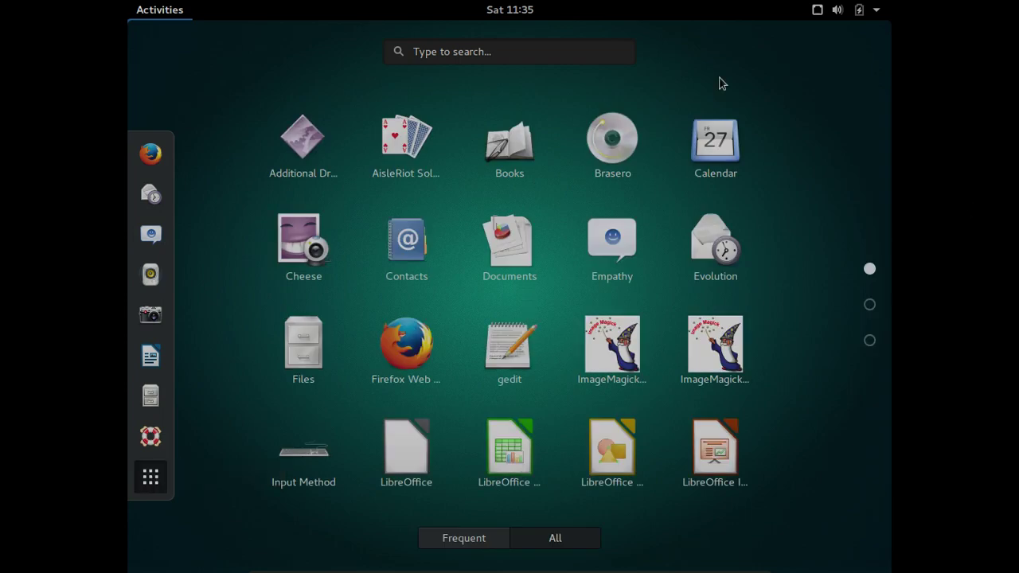
pyautogui.press('Escape')
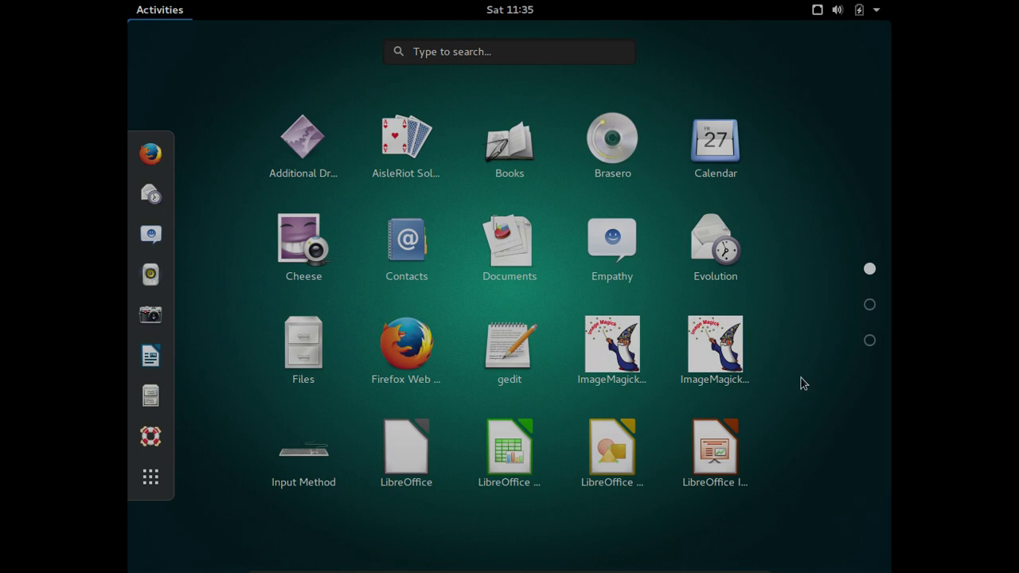
pyautogui.click(871, 307)
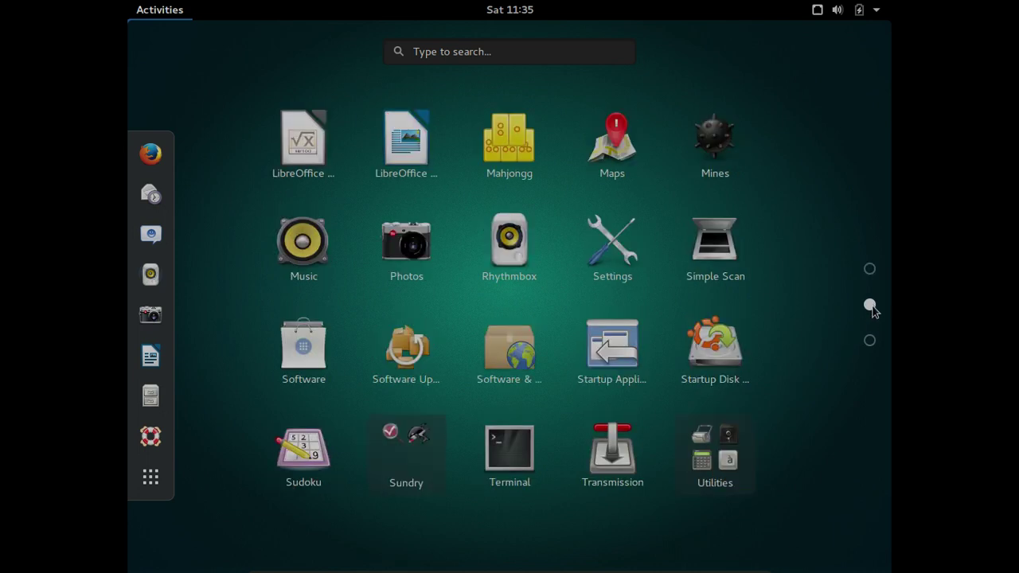
pyautogui.click(869, 342)
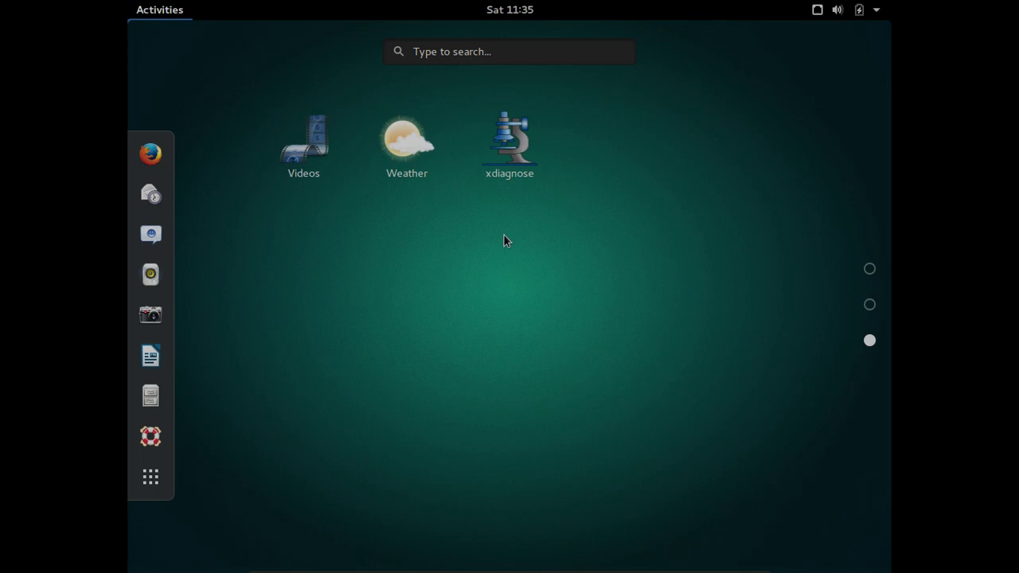
pyautogui.press('Escape')
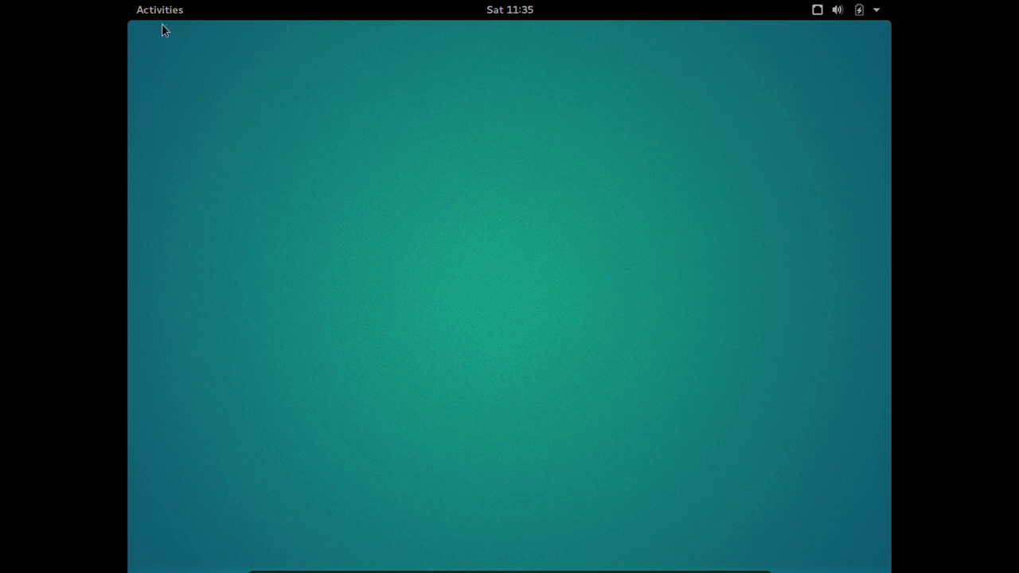
# Search Activities for 'tweak' and launch Tweak Tool.
pyautogui.click(162, 17)
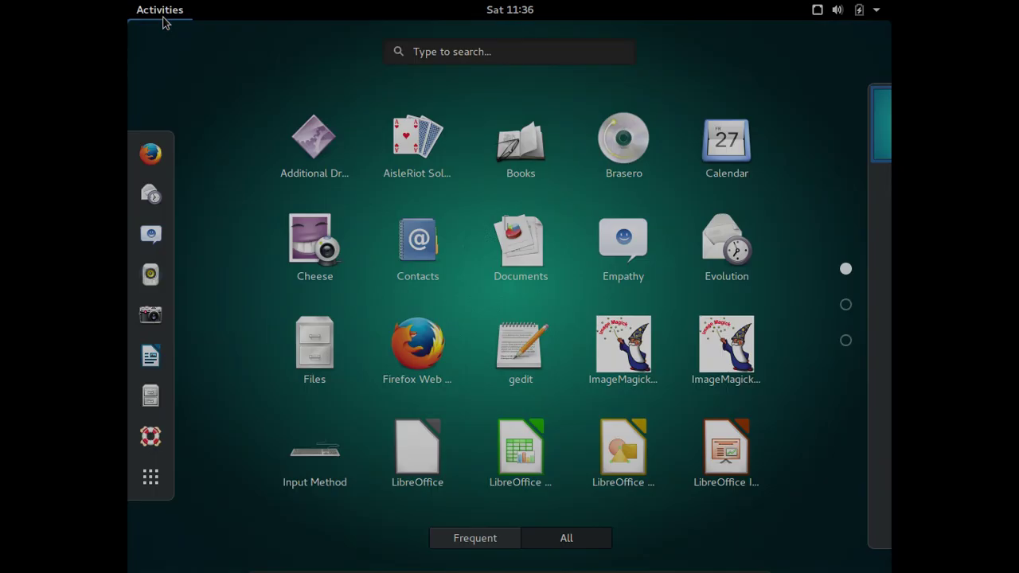
pyautogui.click(562, 51)
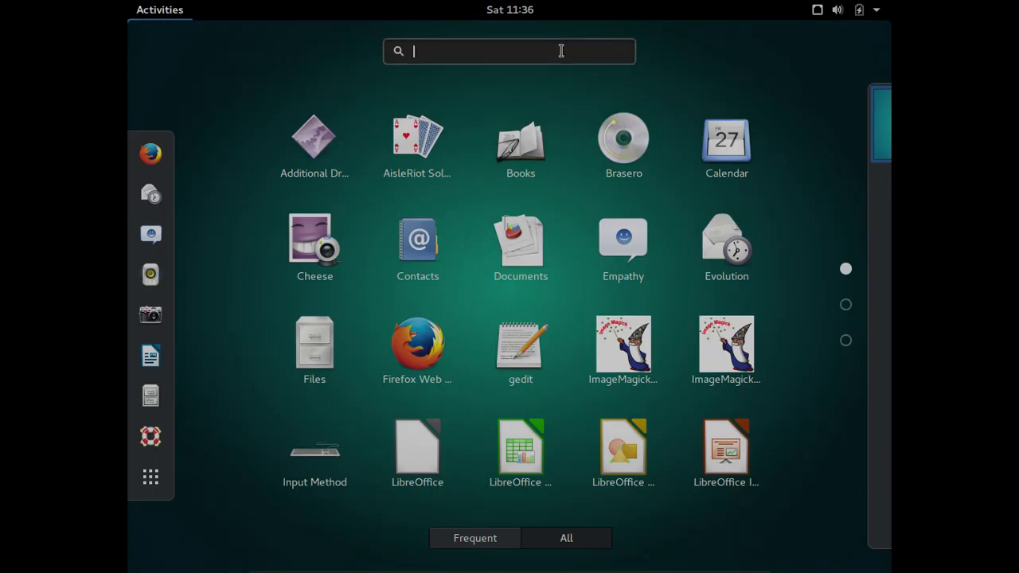
pyautogui.write('t')
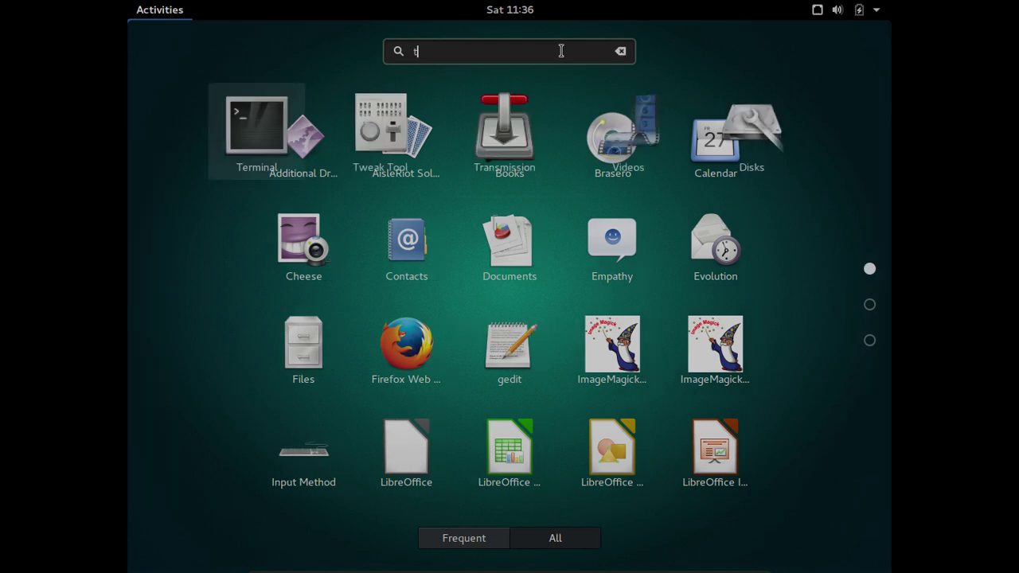
pyautogui.write('weak')
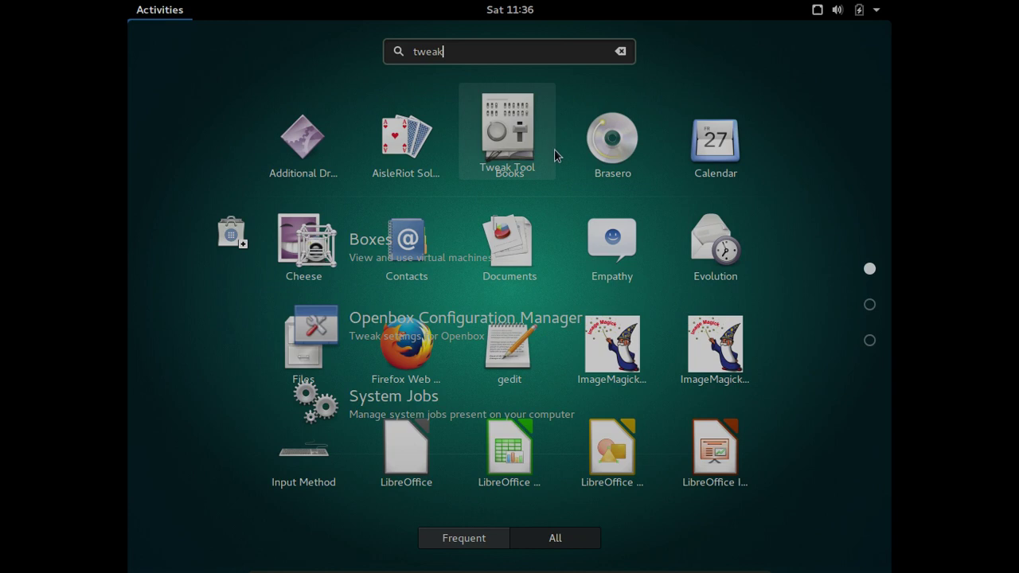
pyautogui.click(508, 152)
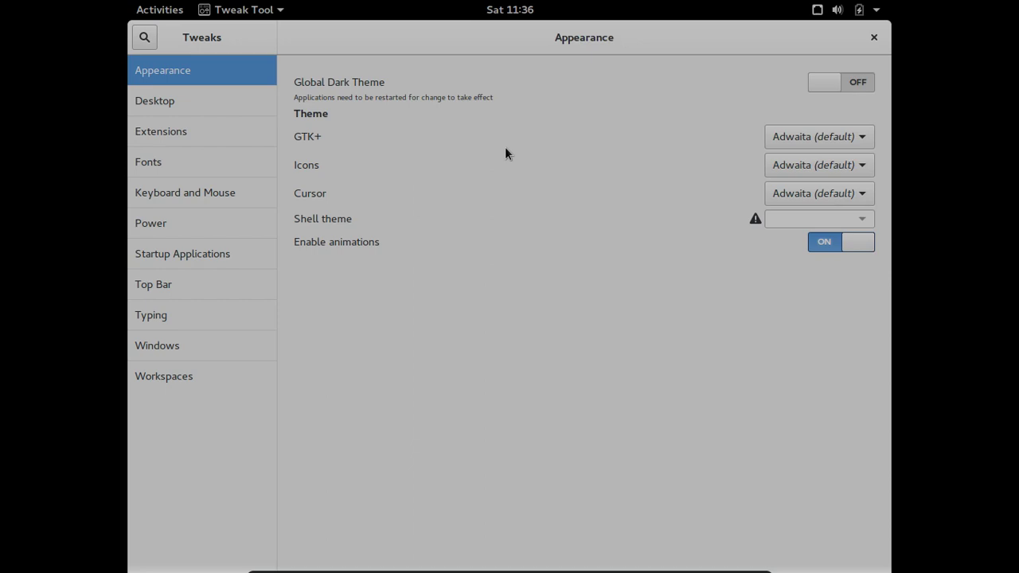
# Turn on Global Dark Theme and Icons on Desktop, then show the Fonts page.
pyautogui.click(820, 88)
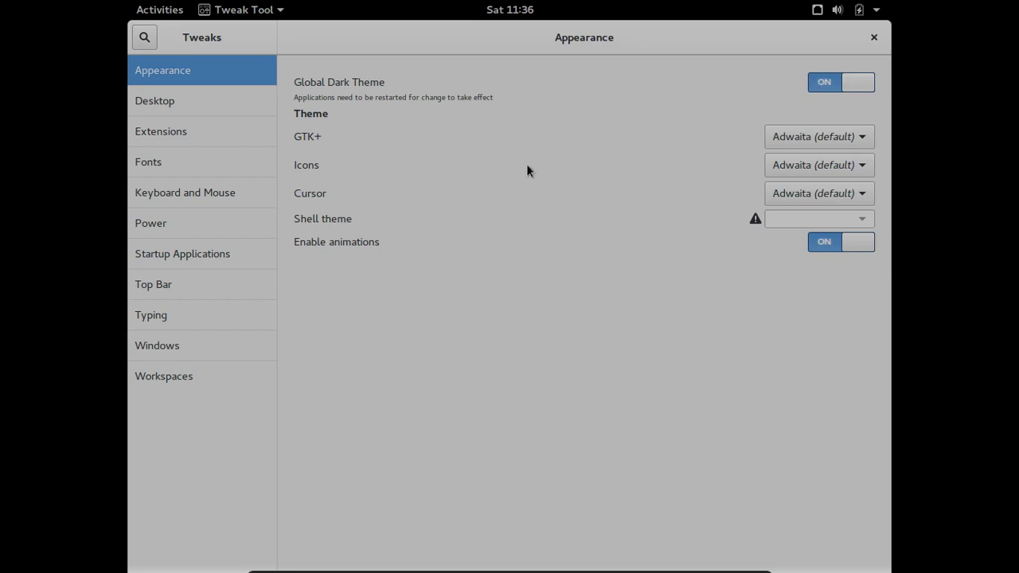
pyautogui.click(245, 109)
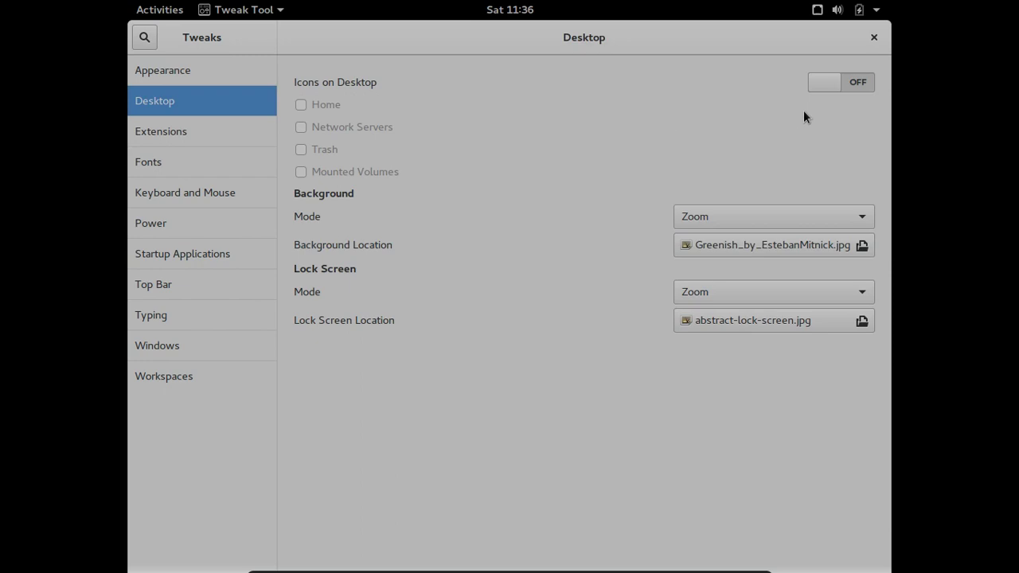
pyautogui.click(850, 82)
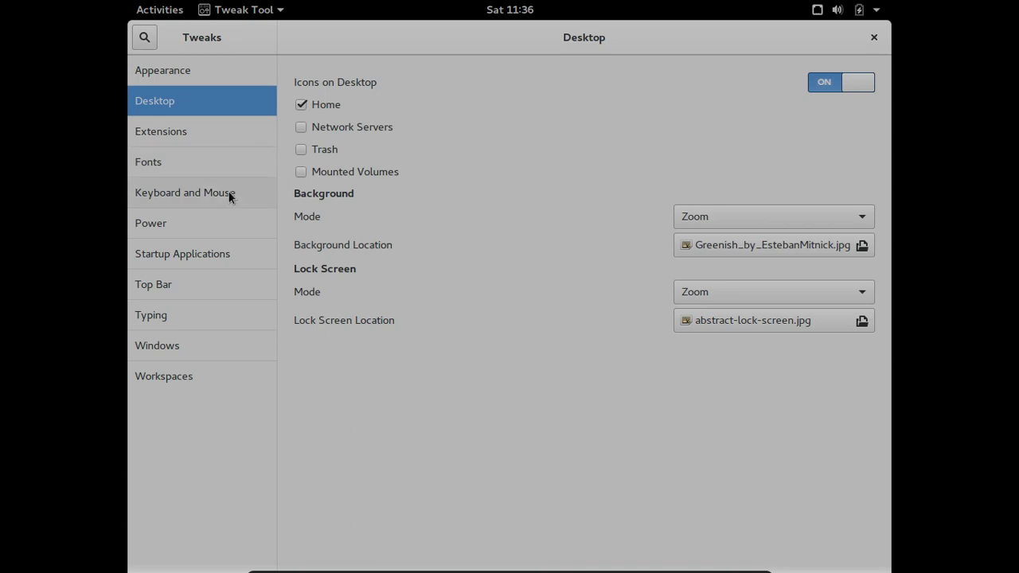
pyautogui.click(229, 168)
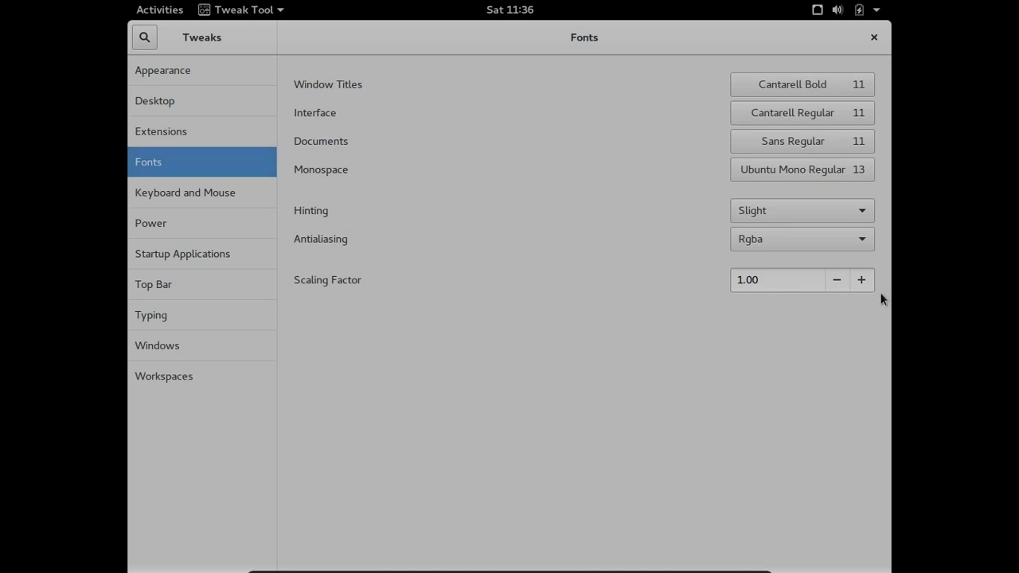
# Raise the font Scaling Factor from 1.00 to 1.04.
pyautogui.click(861, 284)
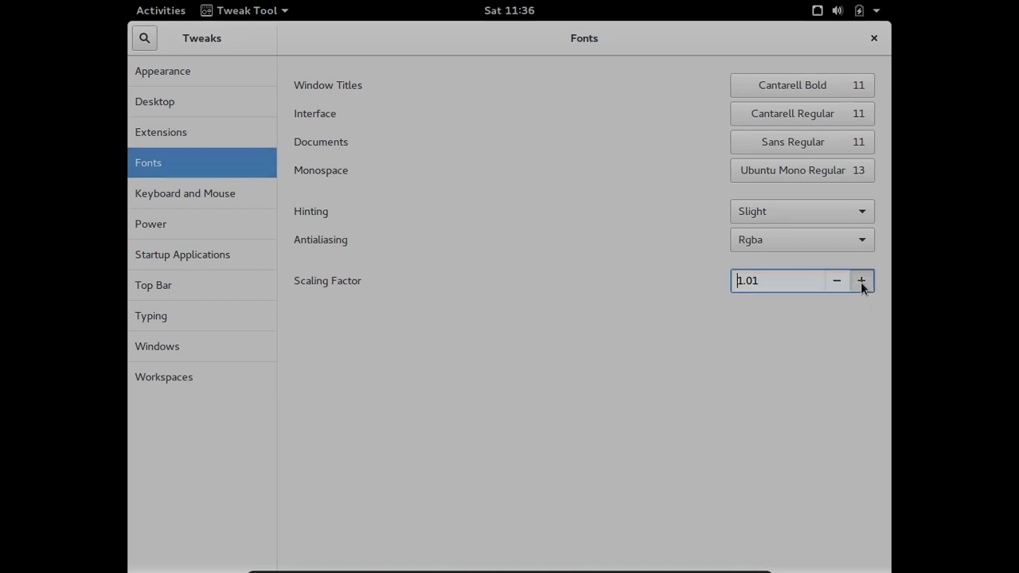
pyautogui.click(862, 284)
pyautogui.click(861, 284)
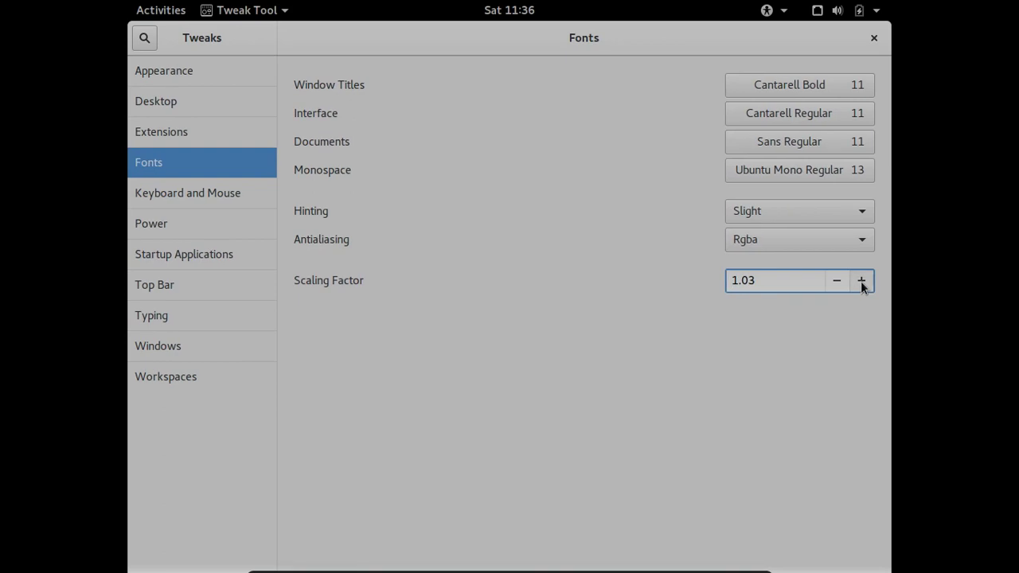
pyautogui.click(861, 285)
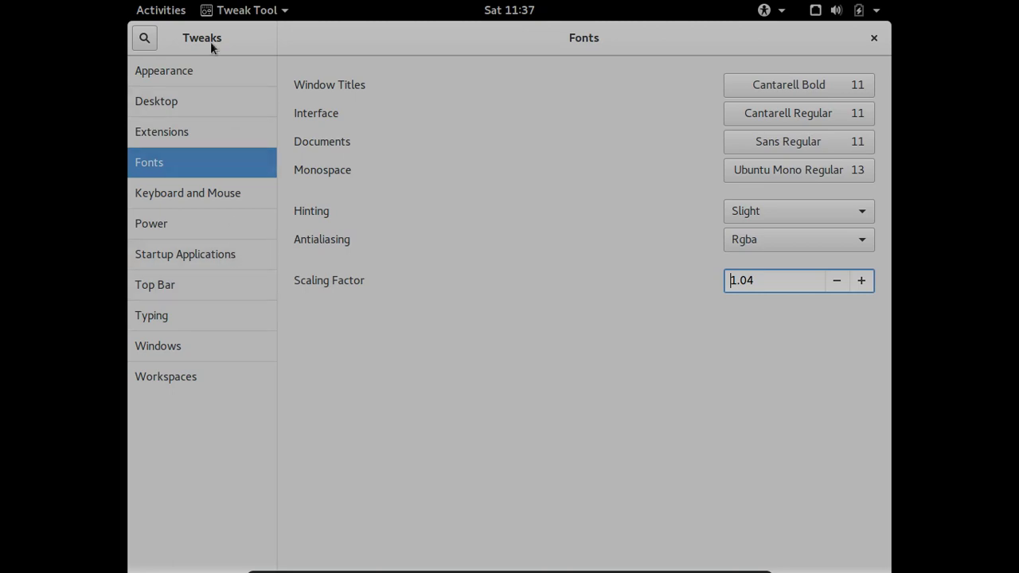
pyautogui.click(877, 11)
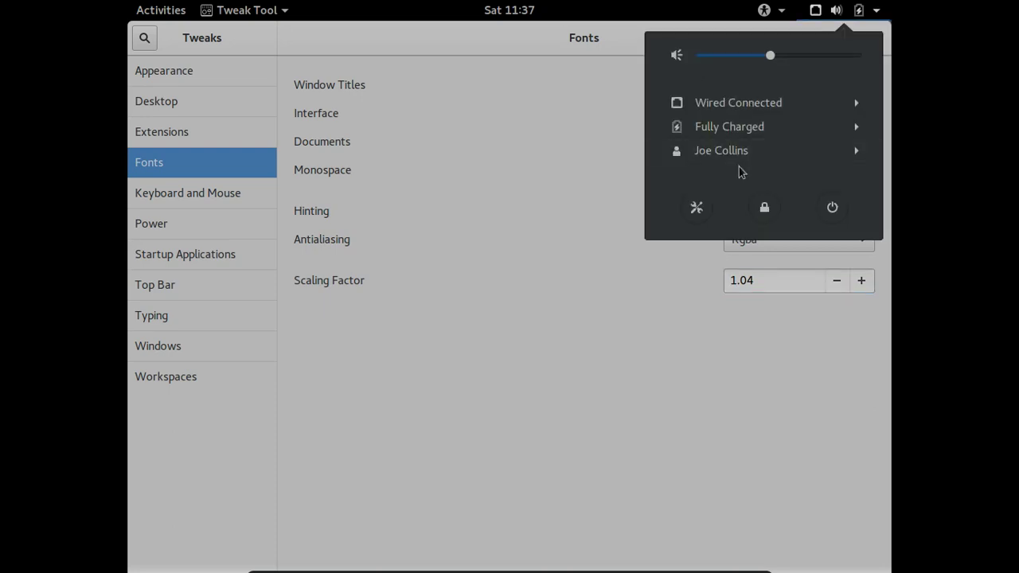
pyautogui.click(697, 208)
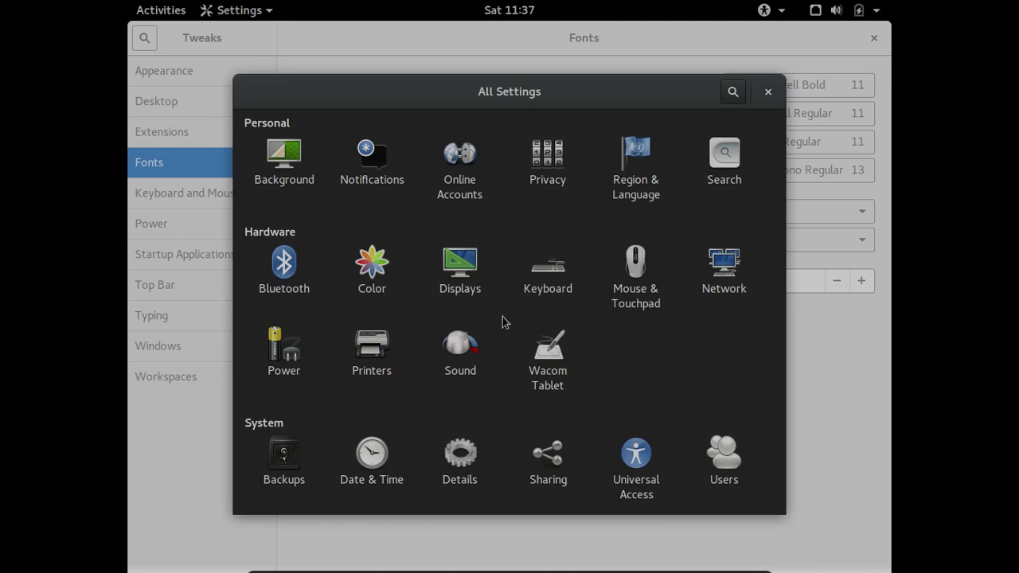
pyautogui.click(637, 477)
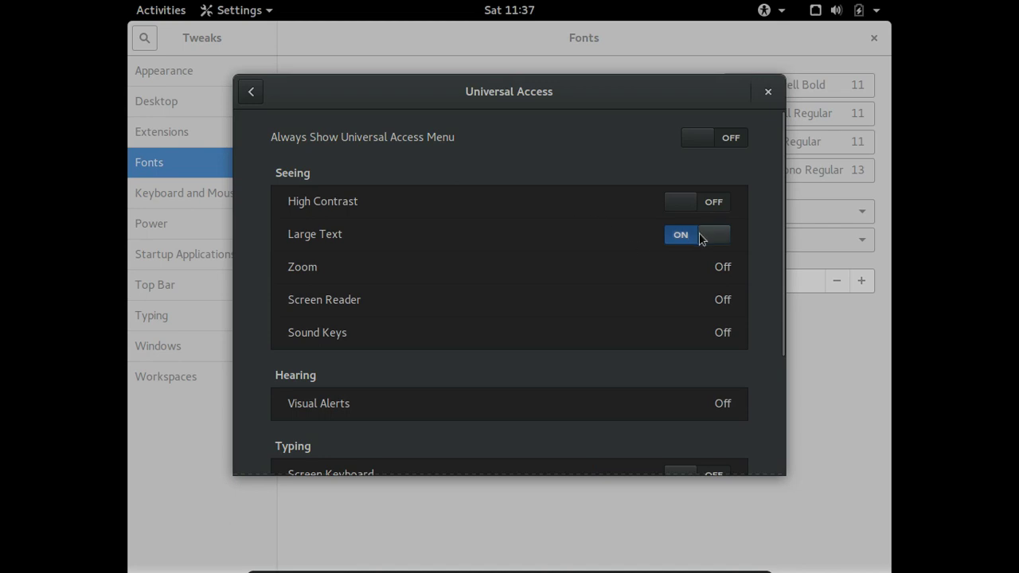
pyautogui.click(767, 93)
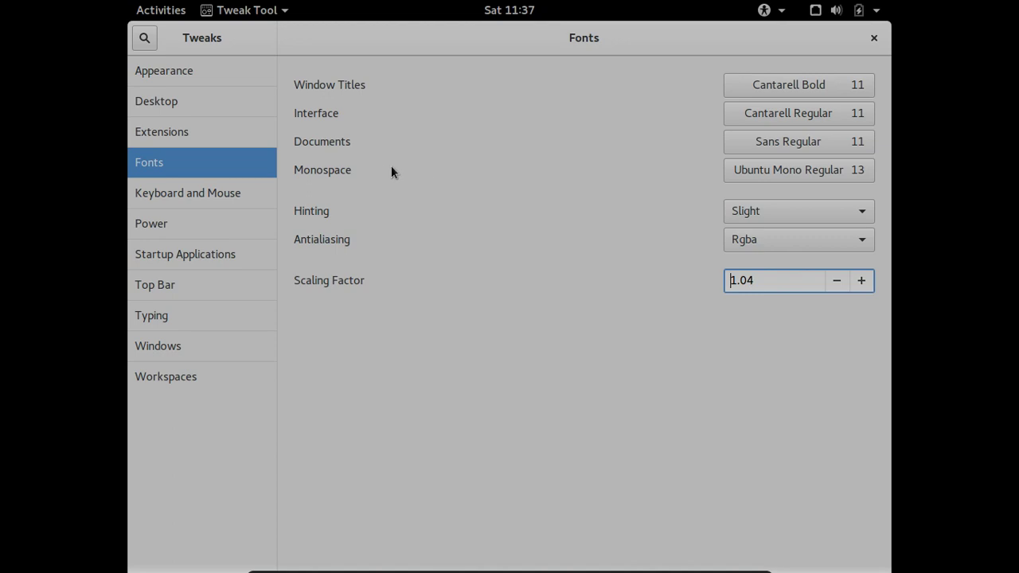
# Close Tweaks and restart the system from the top-right power menu.
pyautogui.click(873, 38)
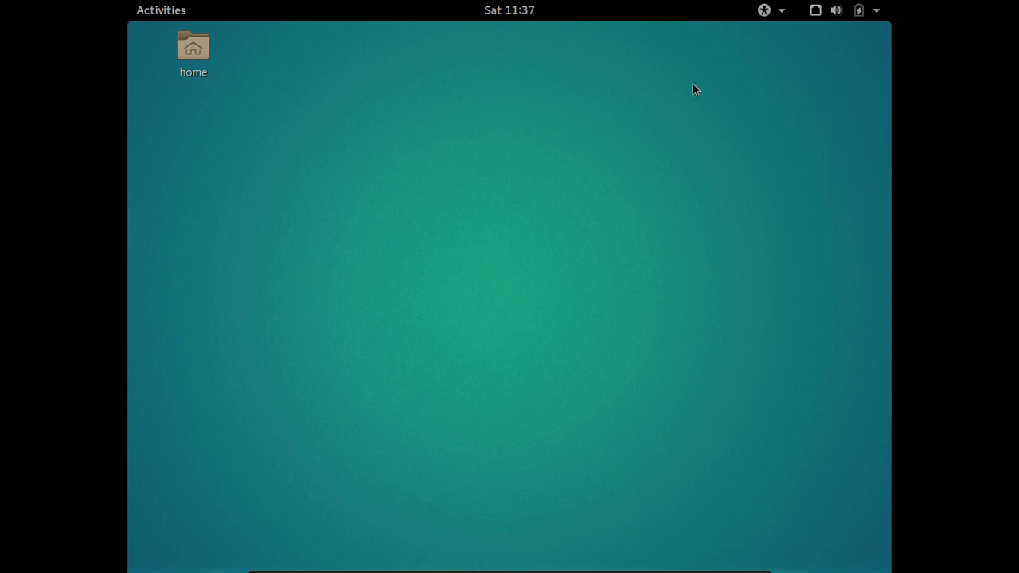
pyautogui.click(875, 11)
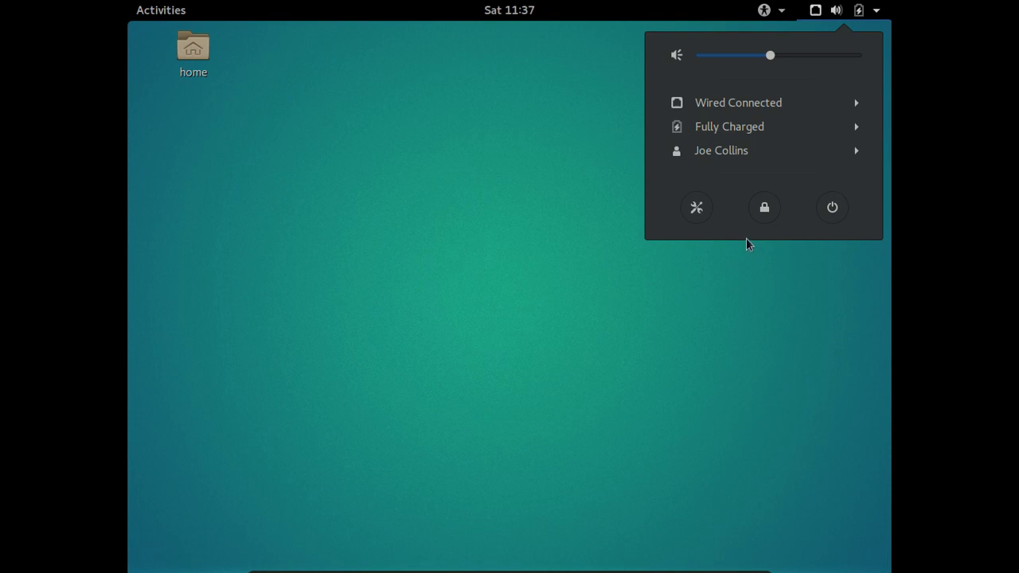
pyautogui.click(840, 209)
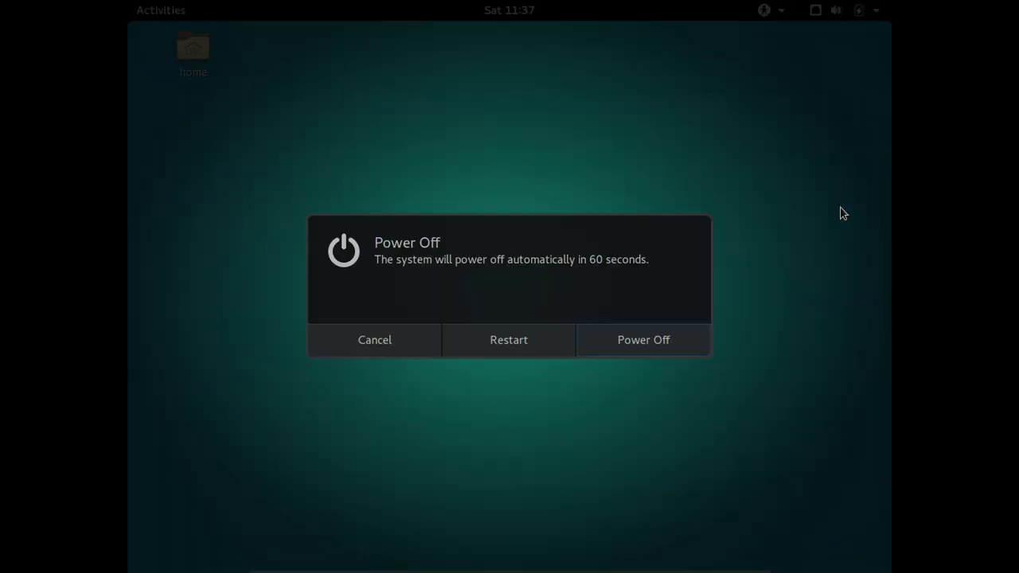
pyautogui.click(515, 339)
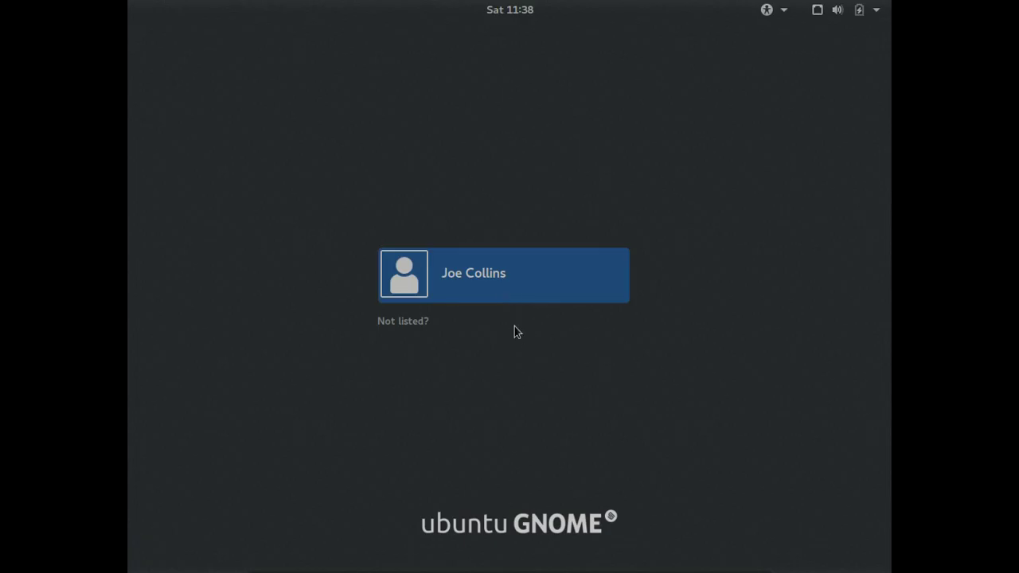
# Sign back in to the user account with its password after the restart.
pyautogui.click(496, 292)
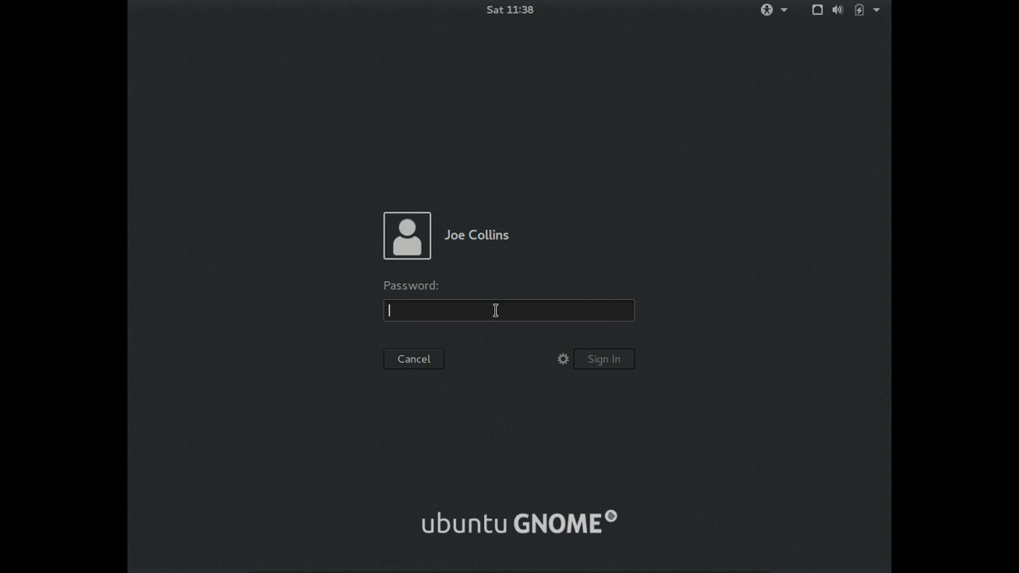
pyautogui.write('passwo')
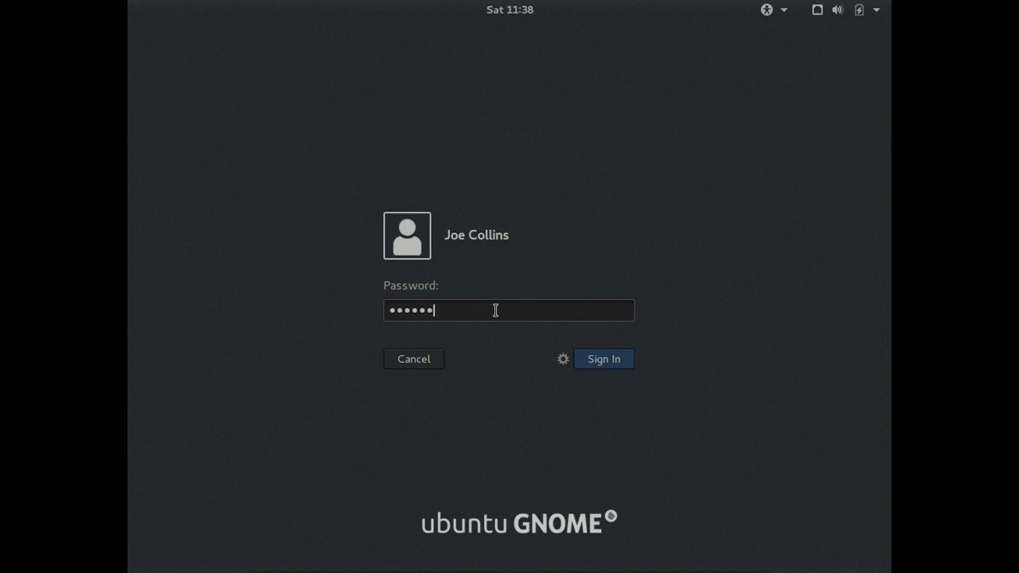
pyautogui.write('rd')
pyautogui.press('Return')
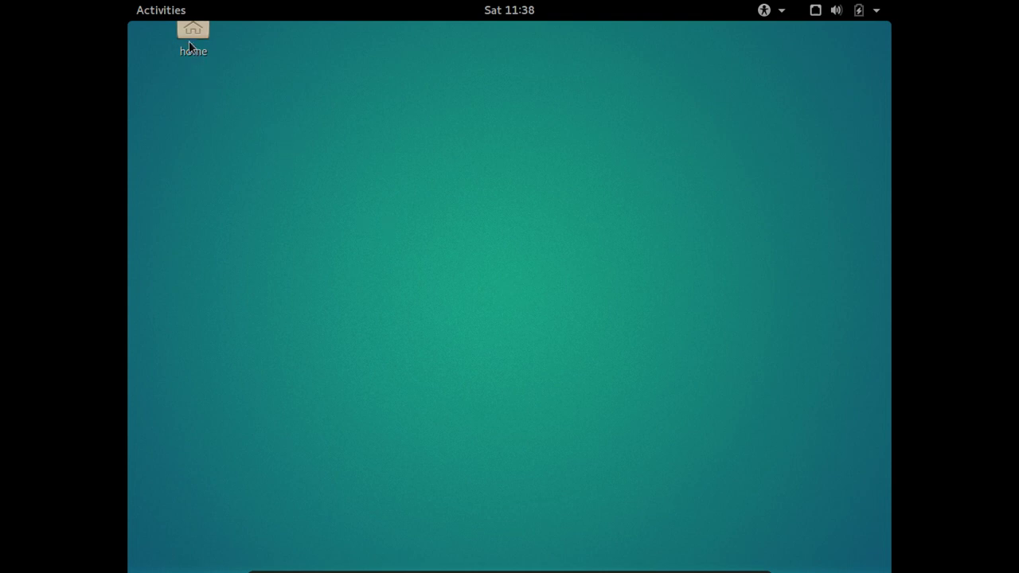
# Move the home icon lower on the desktop and launch a Terminal window.
pyautogui.moveTo(188, 41); pyautogui.dragTo(188, 101)
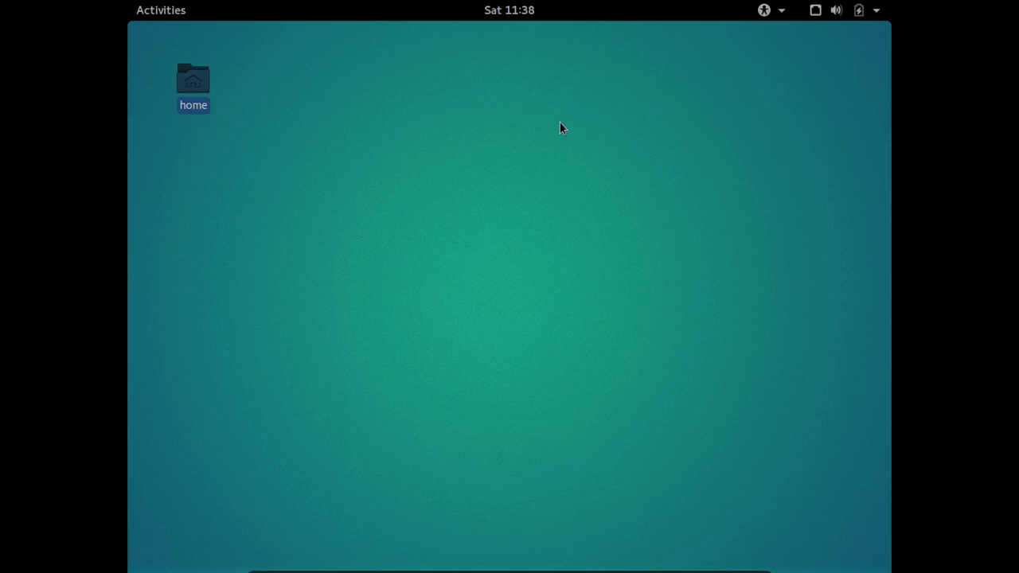
pyautogui.hotkey('ctrl', 'alt', 't')
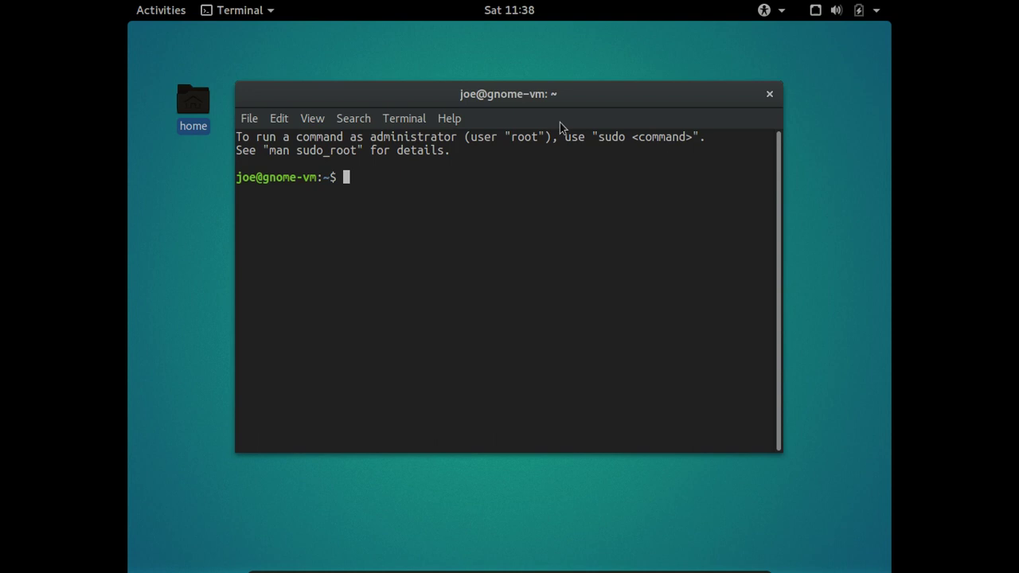
# Run 'sudo apt install make dkms gcc ubuntu-mate-welcome' in Terminal.
pyautogui.write('sudo apt inst')
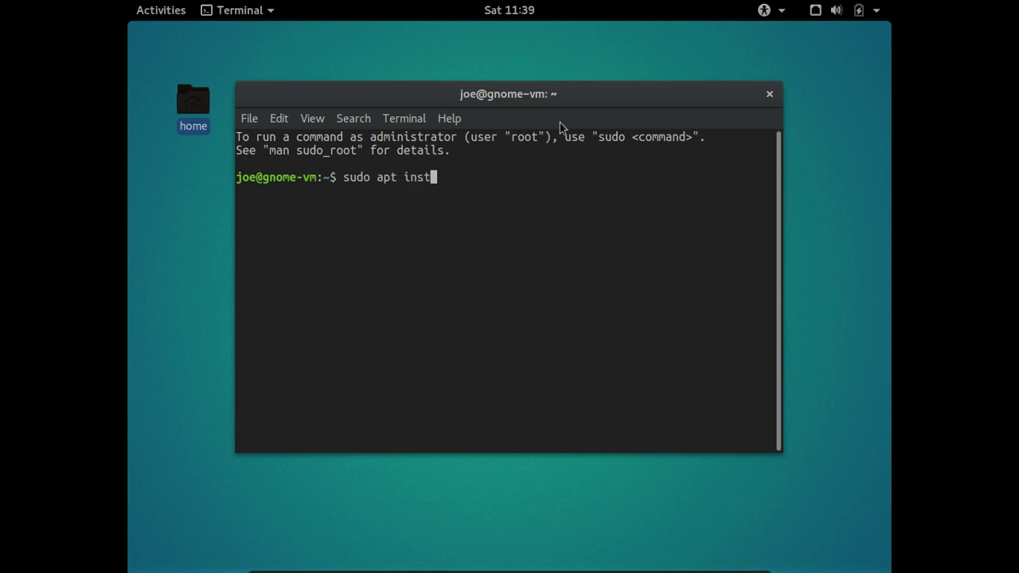
pyautogui.write('all make dkms ')
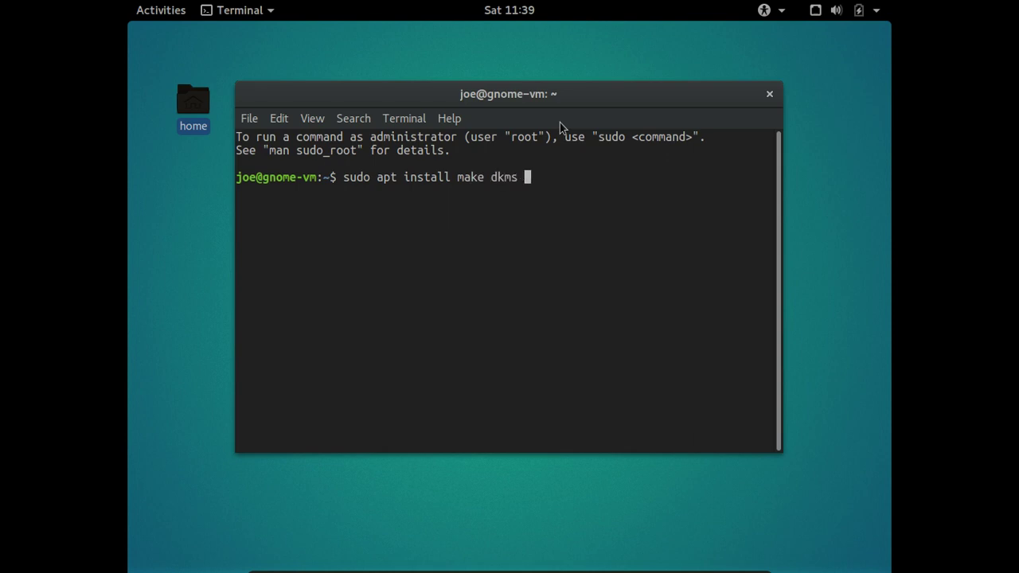
pyautogui.write('gcc')
pyautogui.write('ubuntu-m')
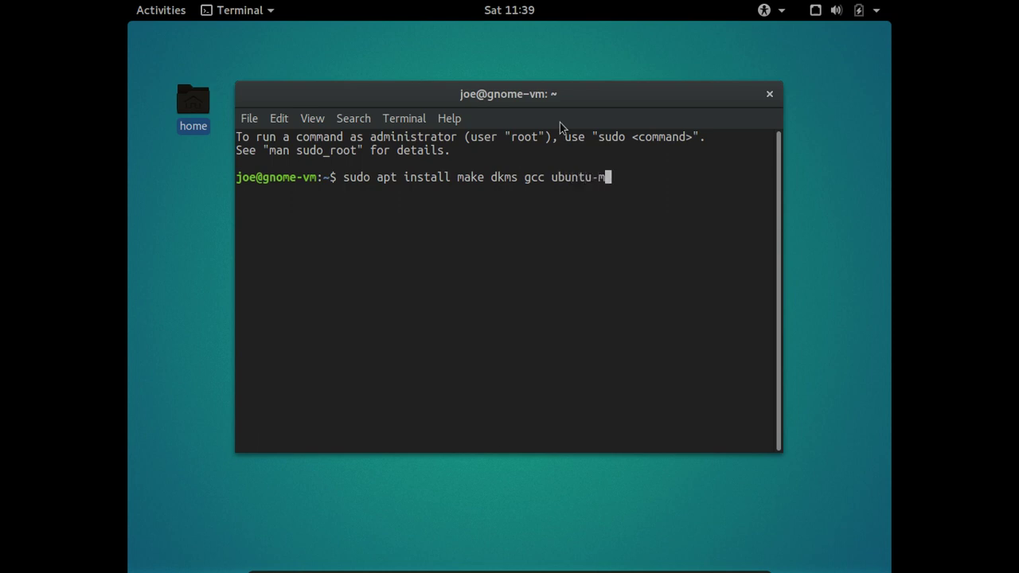
pyautogui.write('ate-welcome')
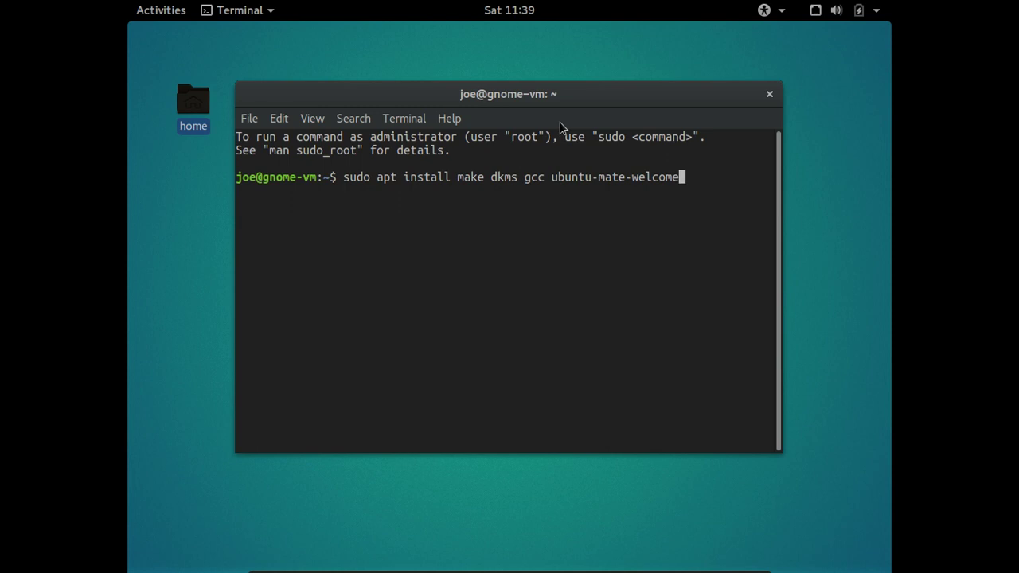
pyautogui.press('Return')
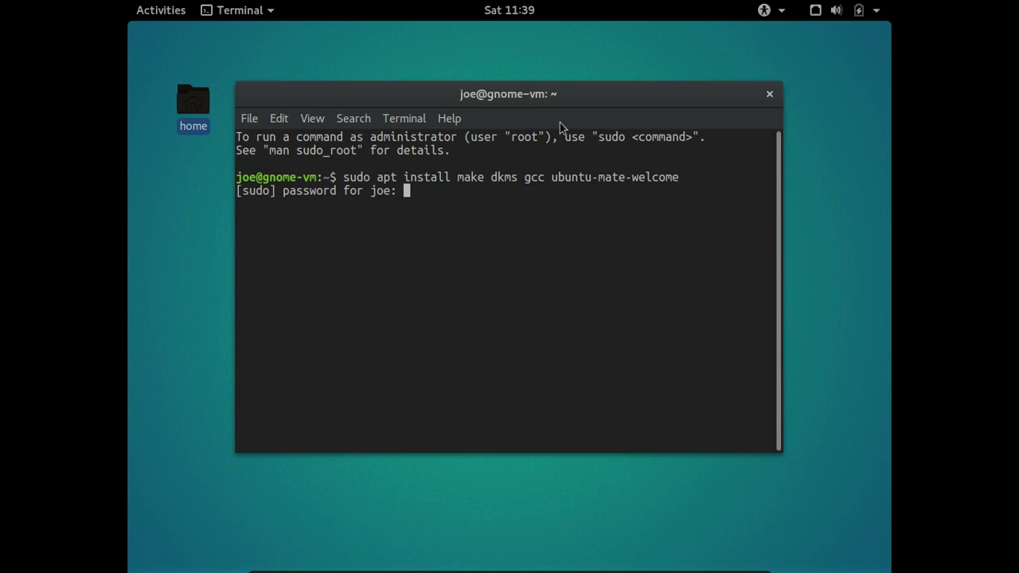
# Submit the sudo password and answer y to install the 44 new packages.
pyautogui.press('Return')
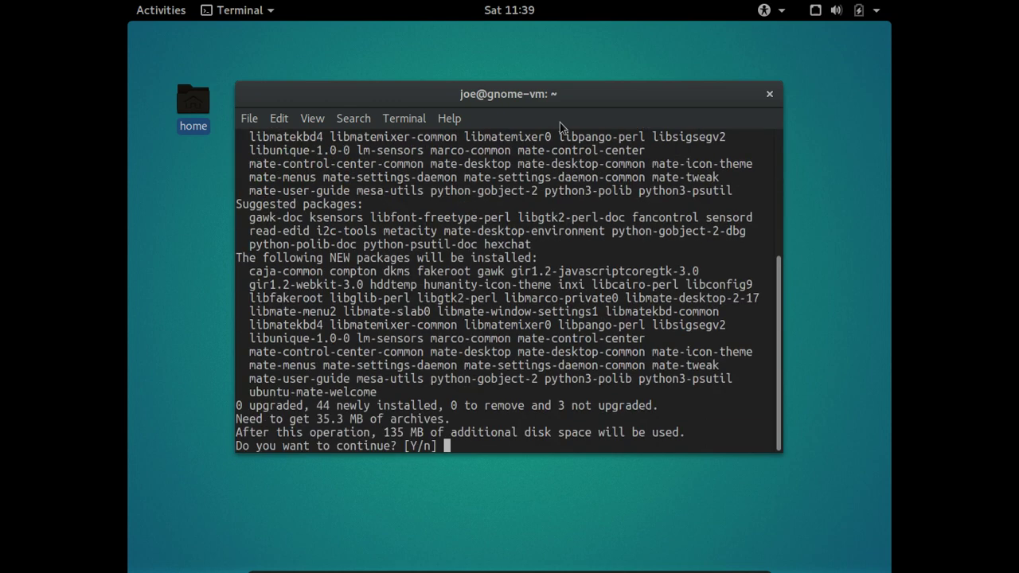
pyautogui.write('y')
pyautogui.press('Return')
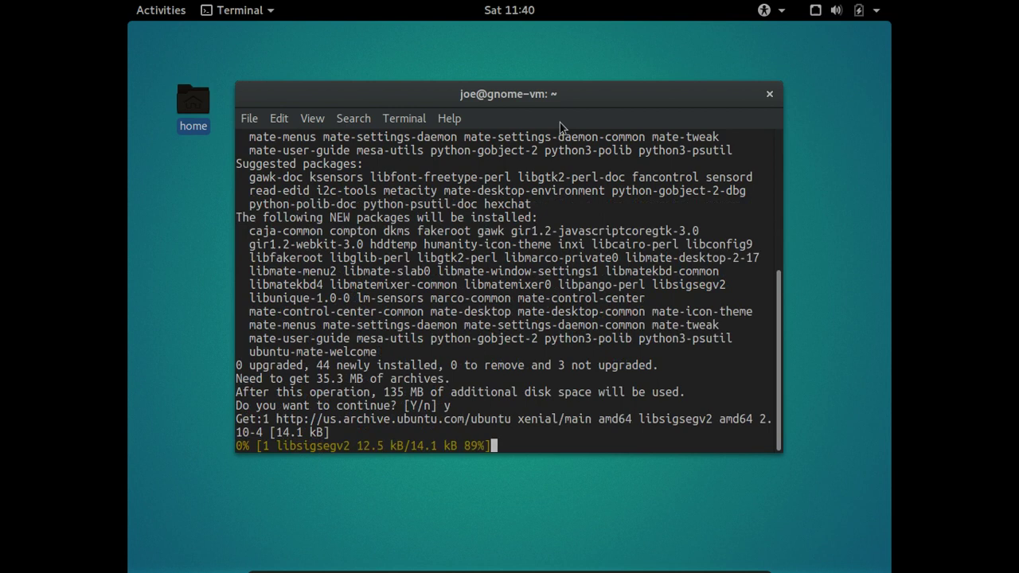
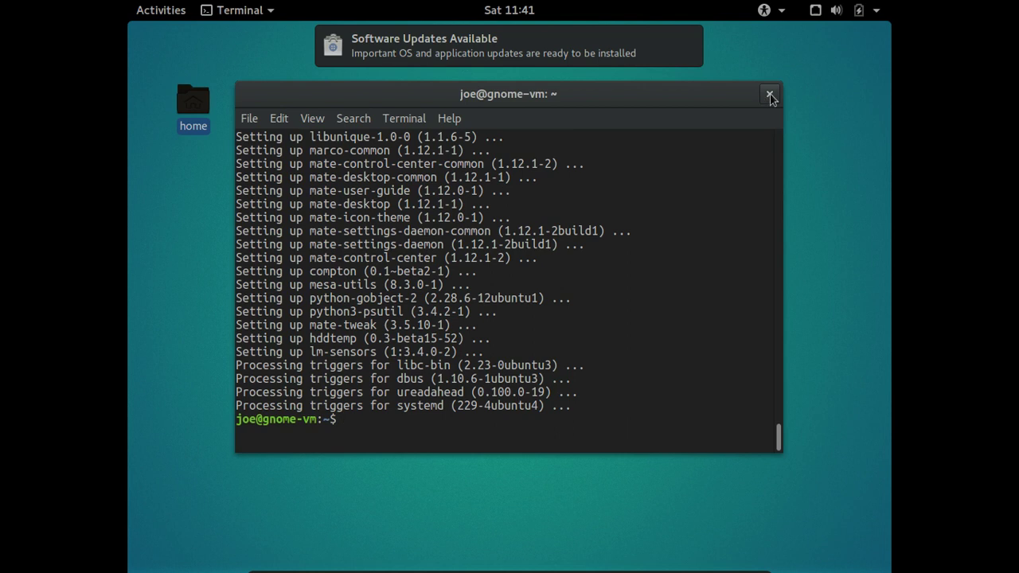
# Close the finished terminal window and briefly check the VirtualBox Help menu.
pyautogui.click(769, 94)
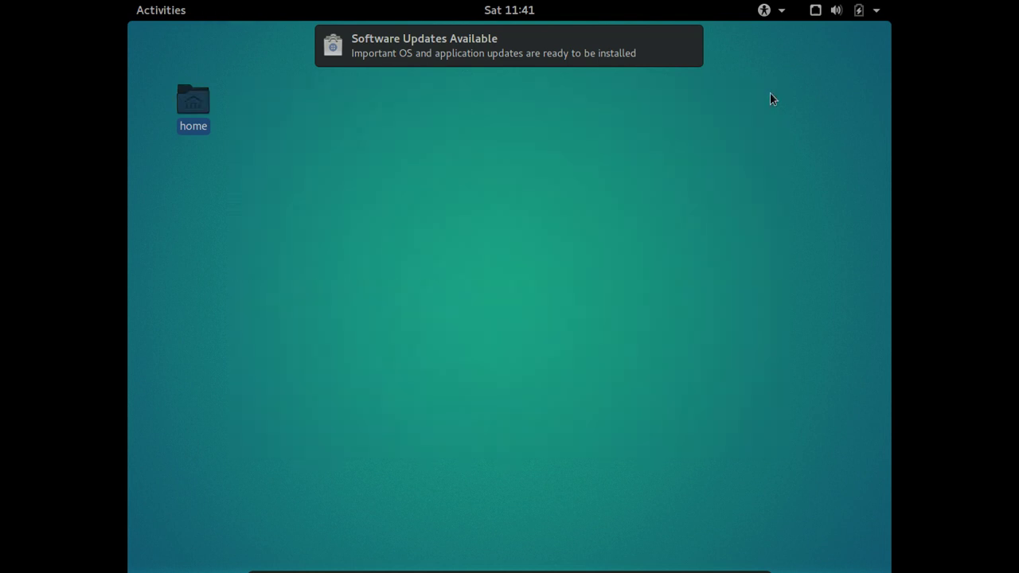
pyautogui.moveTo(550, 572)
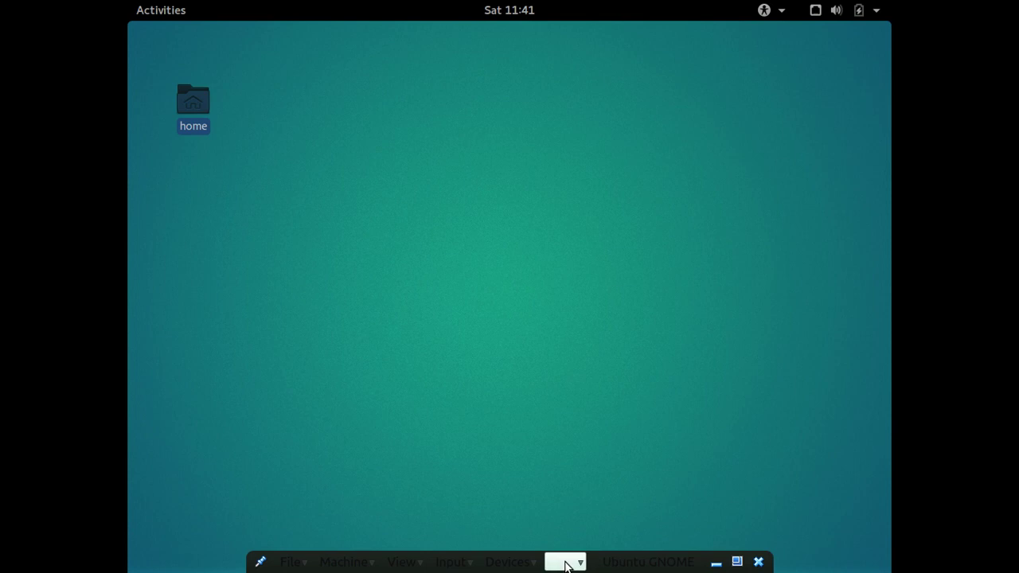
pyautogui.click(566, 564)
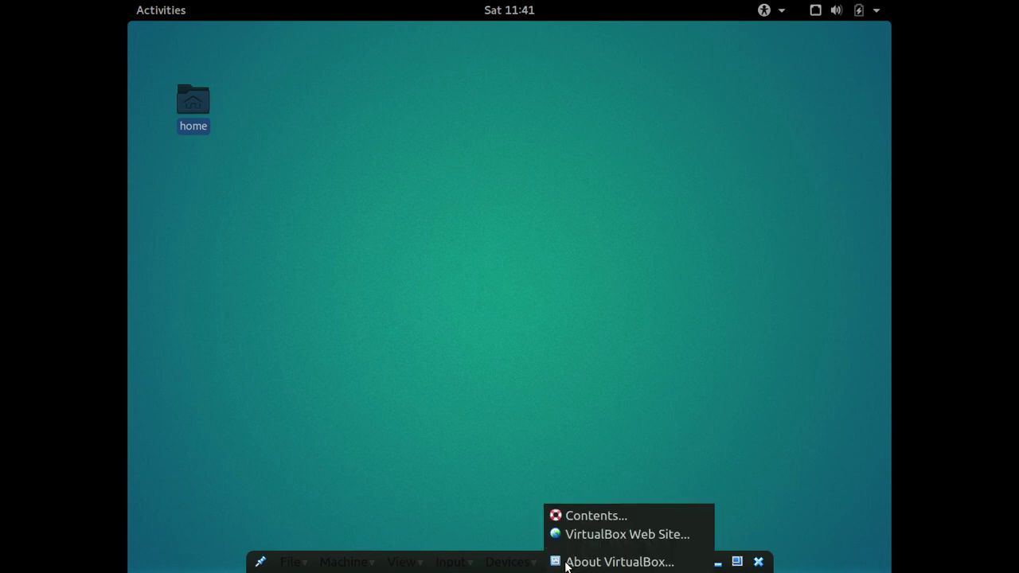
pyautogui.click(501, 541)
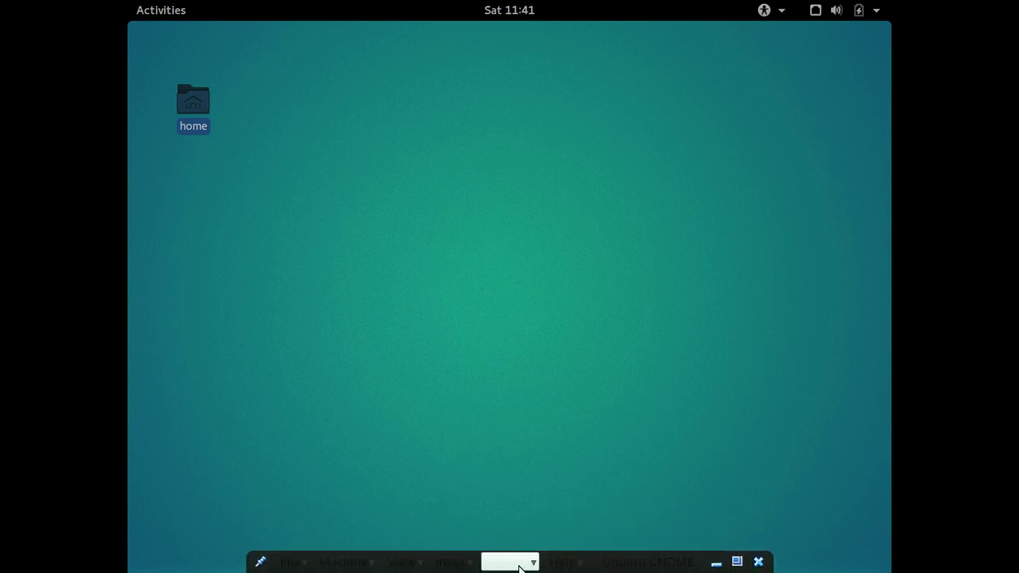
# Download the missing Guest Additions 5.0.18 image and insert it into the virtual optical drive.
pyautogui.click(519, 567)
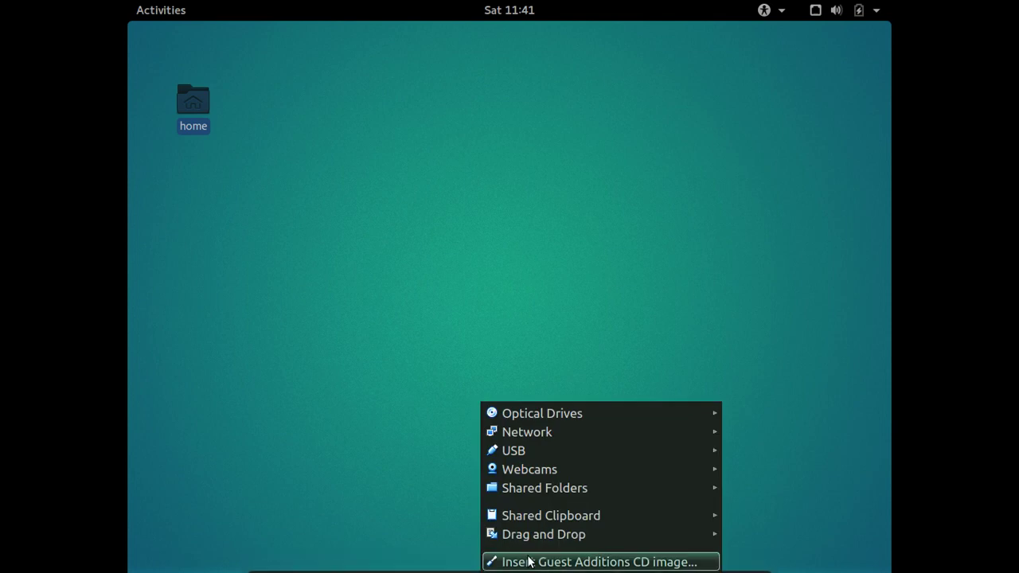
pyautogui.click(528, 560)
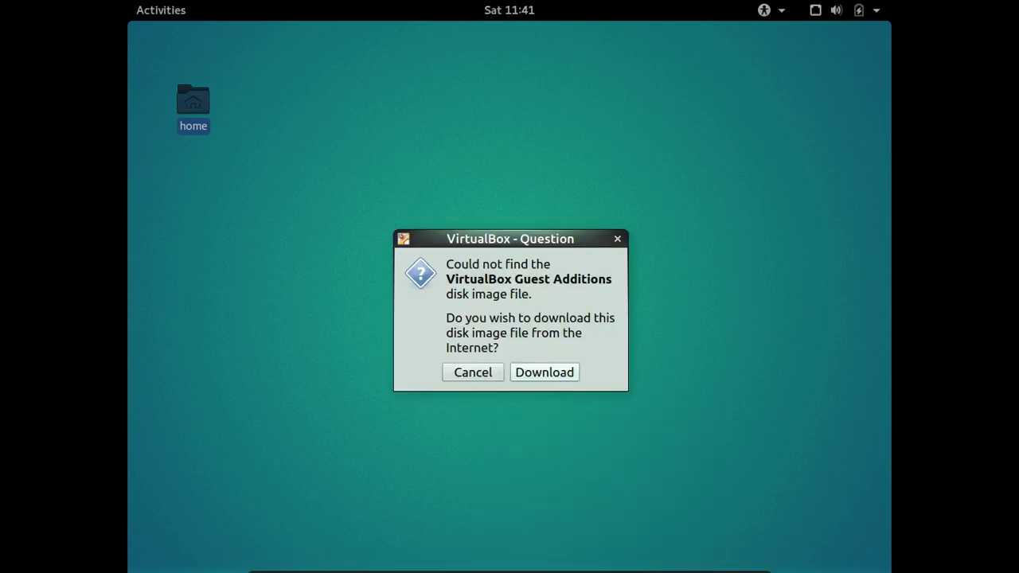
pyautogui.click(554, 378)
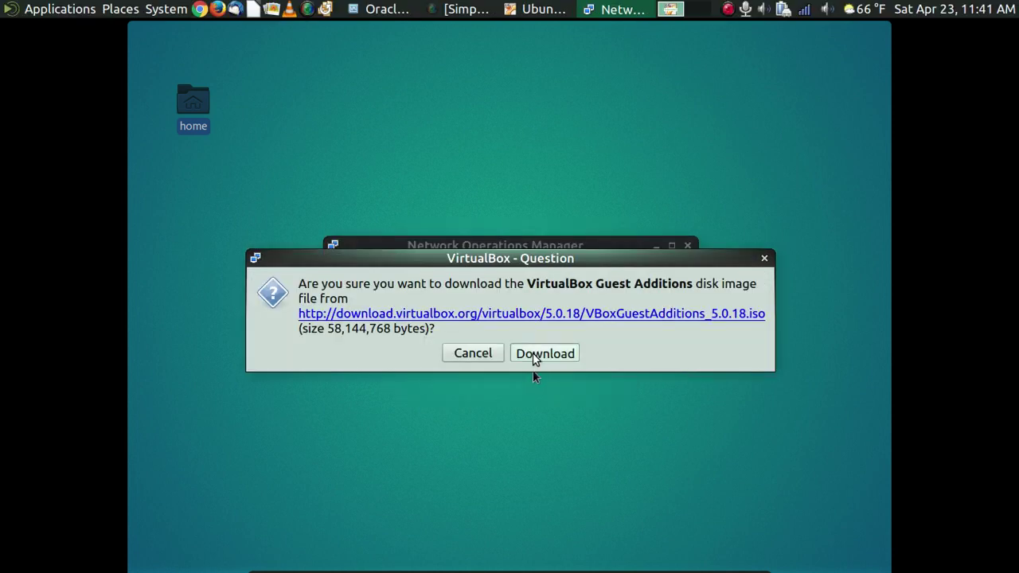
pyautogui.click(534, 355)
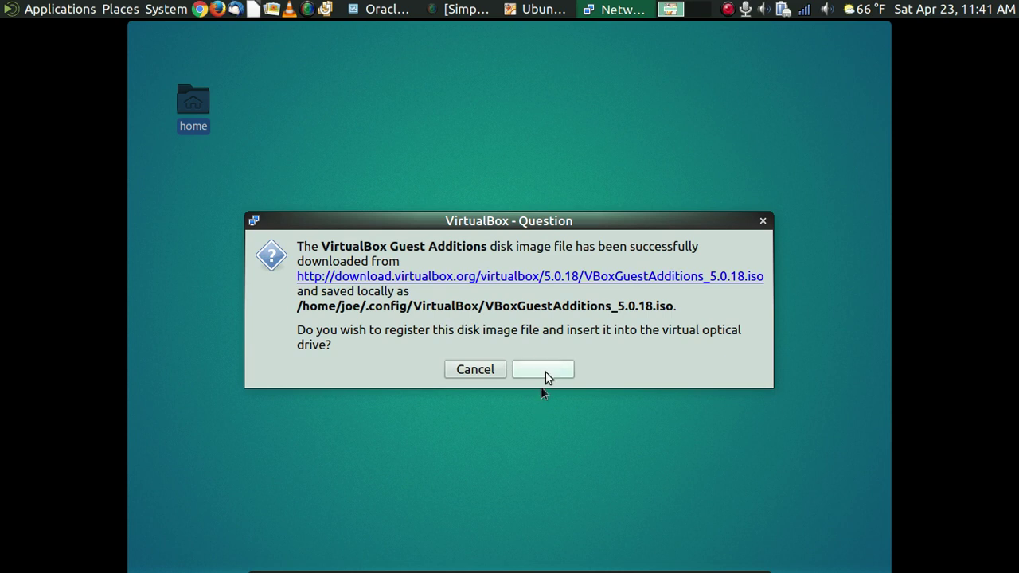
pyautogui.click(548, 372)
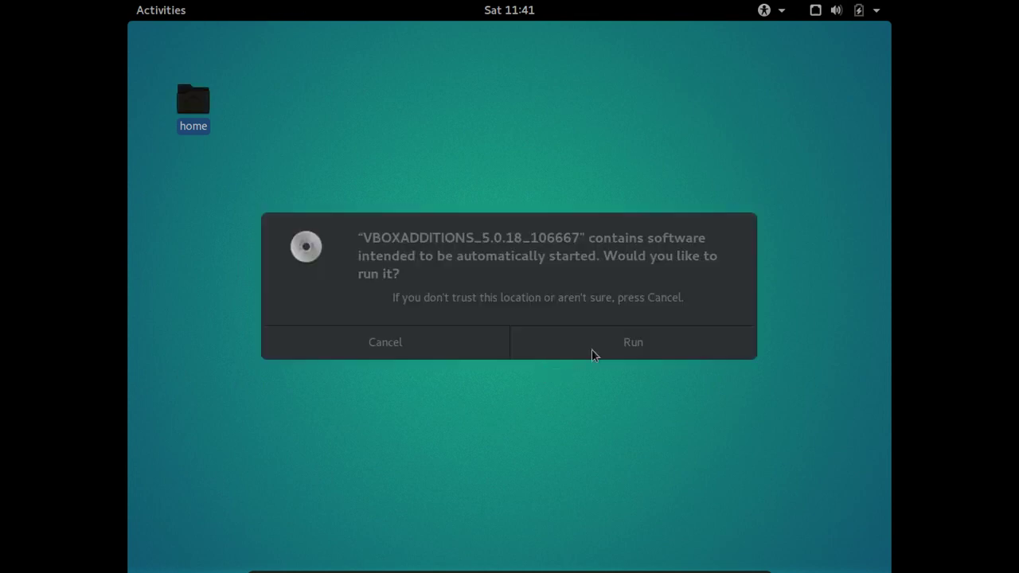
# Run the Guest Additions autorun and enter the user's password twice to authorise installation.
pyautogui.click(598, 348)
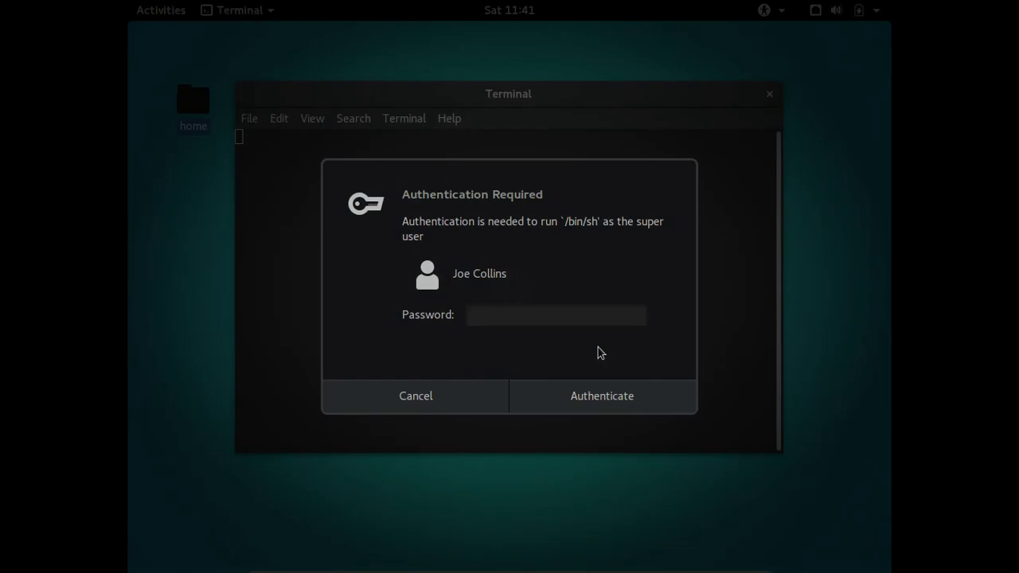
pyautogui.write('*******')
pyautogui.press('Return')
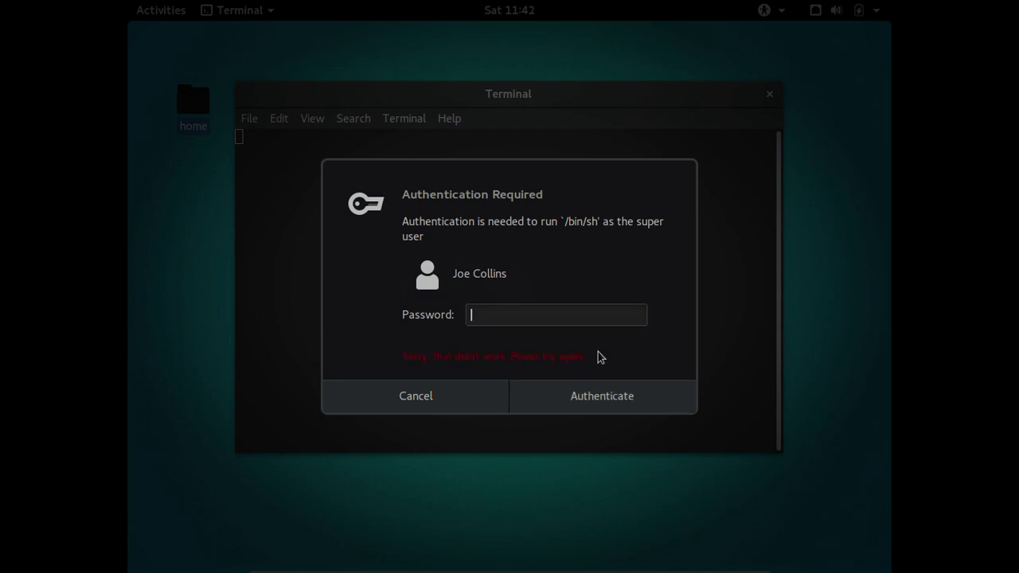
pyautogui.write('********')
pyautogui.press('Return')
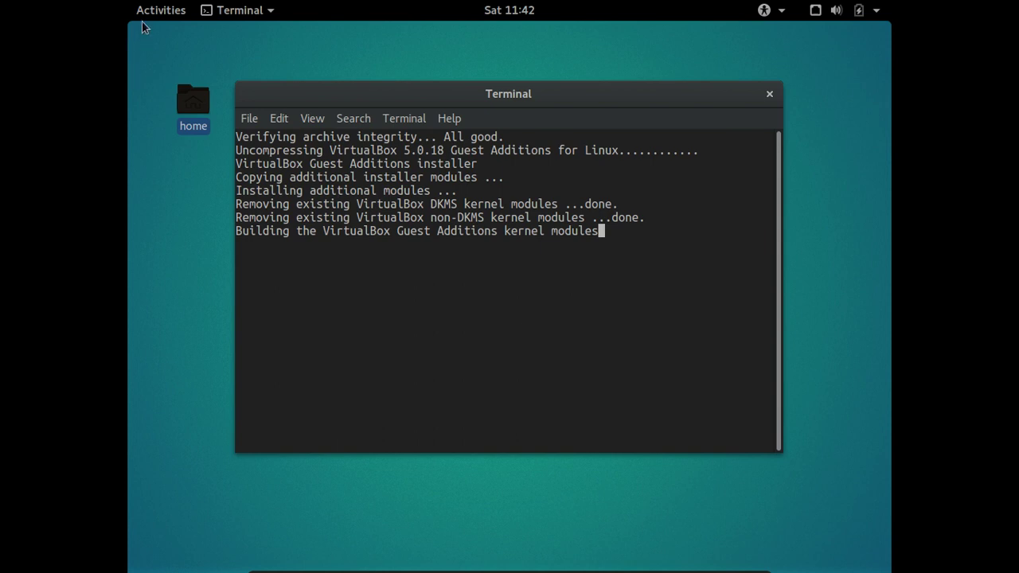
# Search 'file' in Activities and launch the Files app.
pyautogui.moveTo(138, 28)
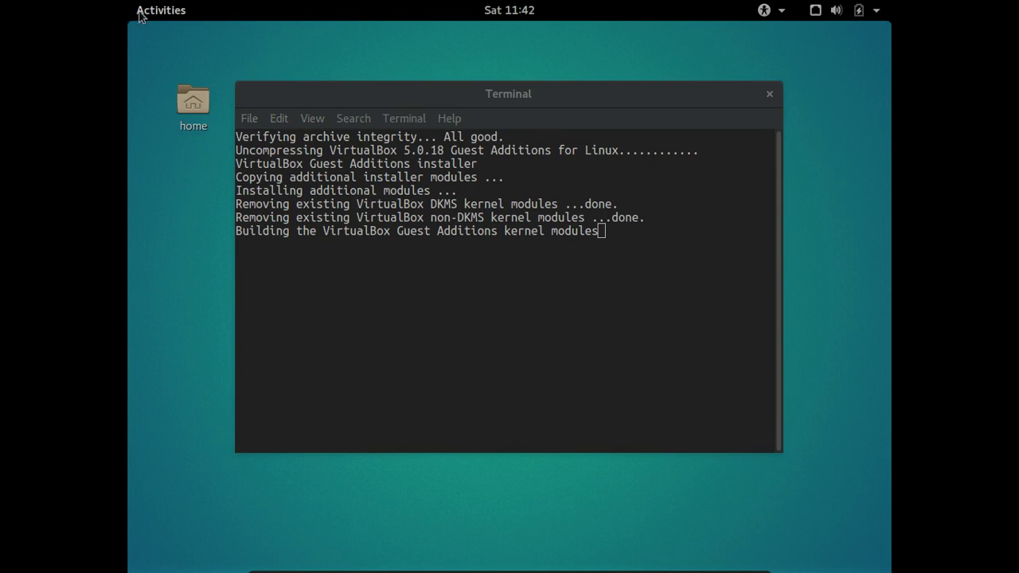
pyautogui.click(139, 15)
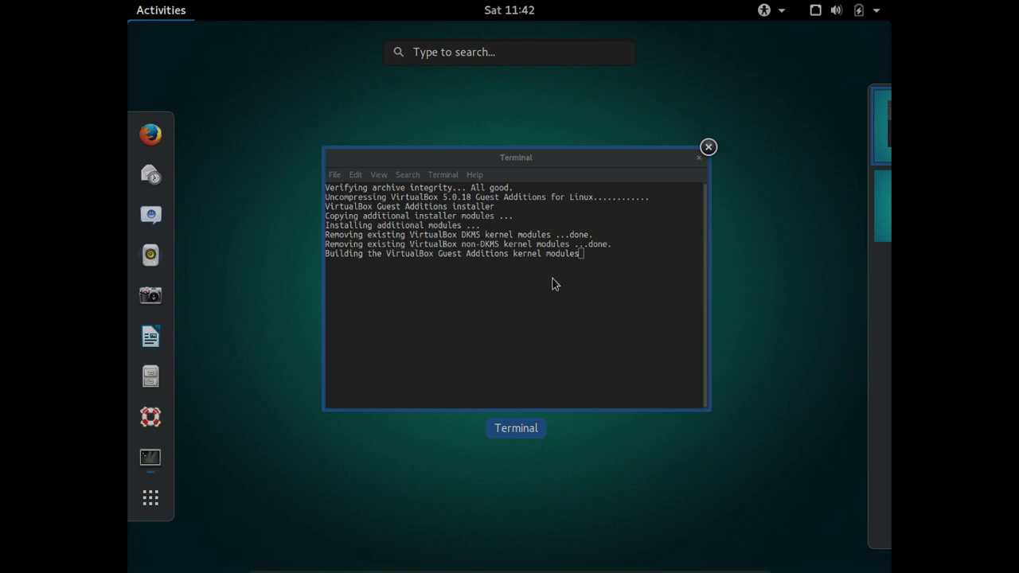
pyautogui.moveTo(869, 315)
pyautogui.click(497, 49)
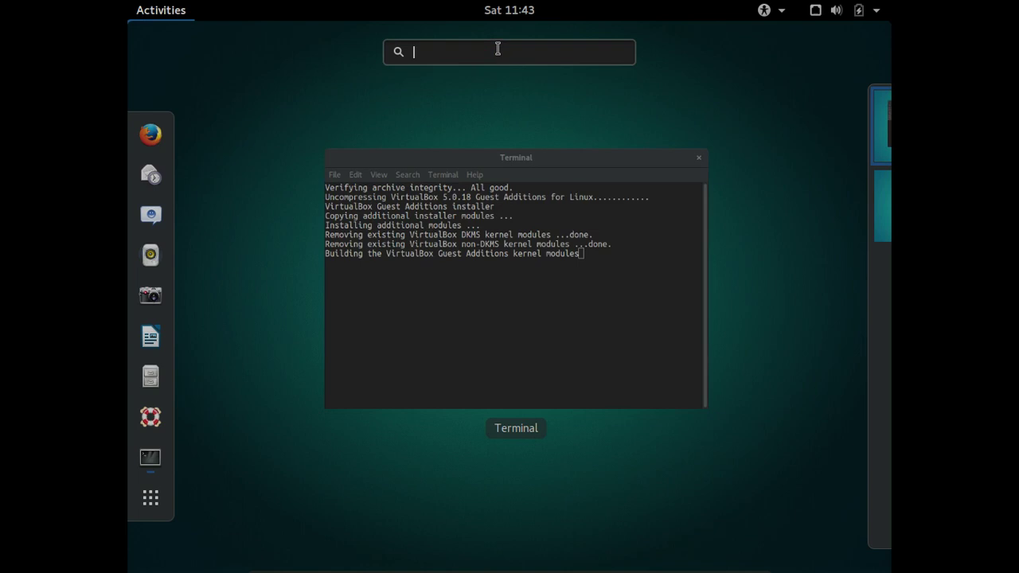
pyautogui.write('fil')
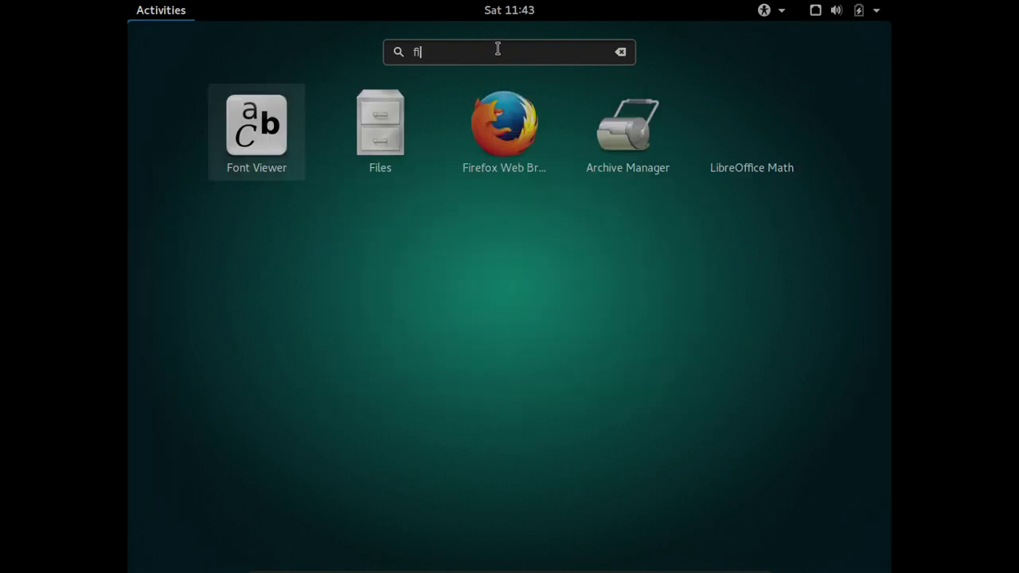
pyautogui.write('e')
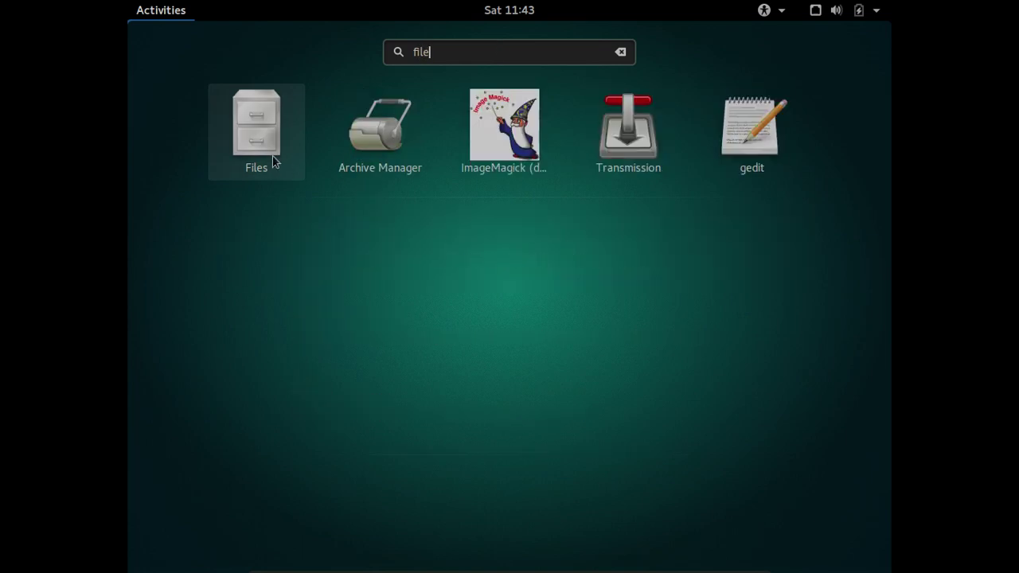
pyautogui.click(272, 156)
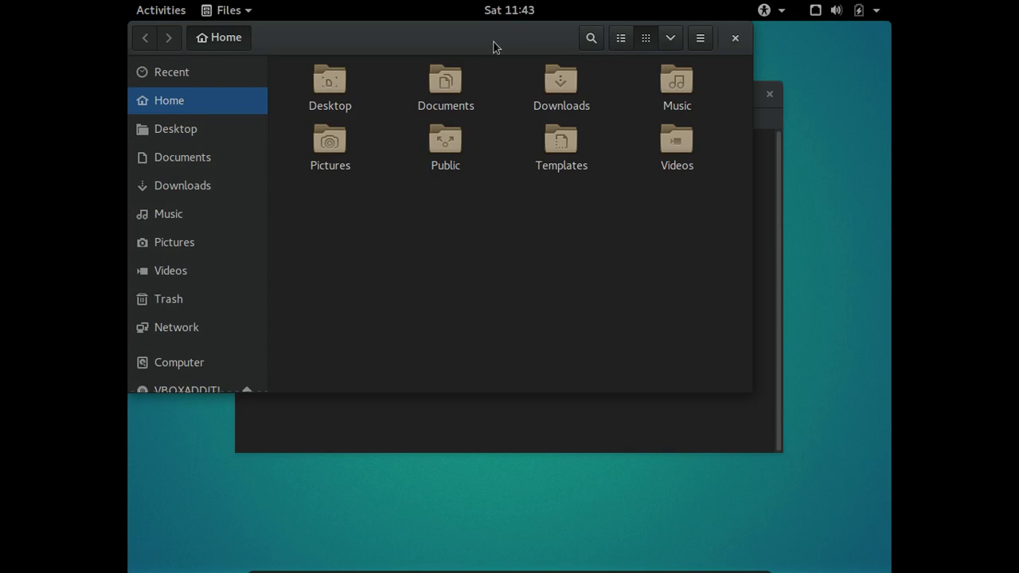
pyautogui.moveTo(493, 41); pyautogui.dragTo(547, 81)
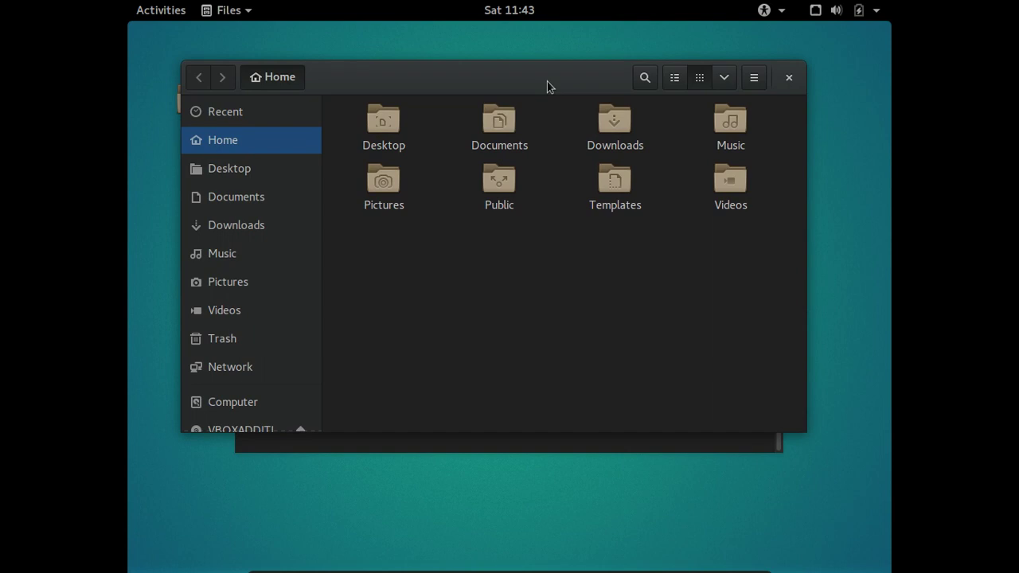
# Move Files to workspace 2, launch Photos on workspace 3, then return to the Terminal.
pyautogui.press('super')
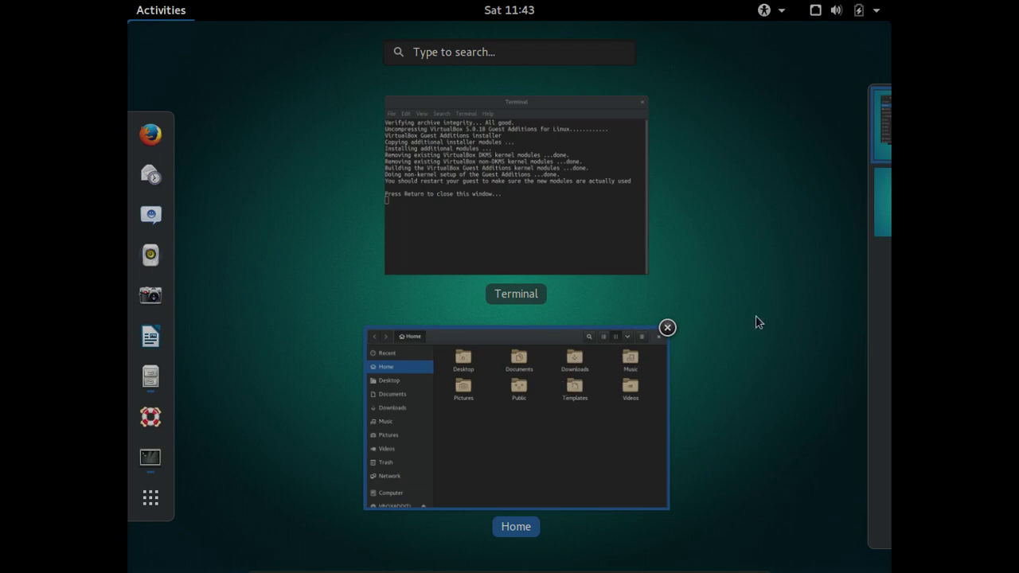
pyautogui.moveTo(890, 239)
pyautogui.click(858, 219)
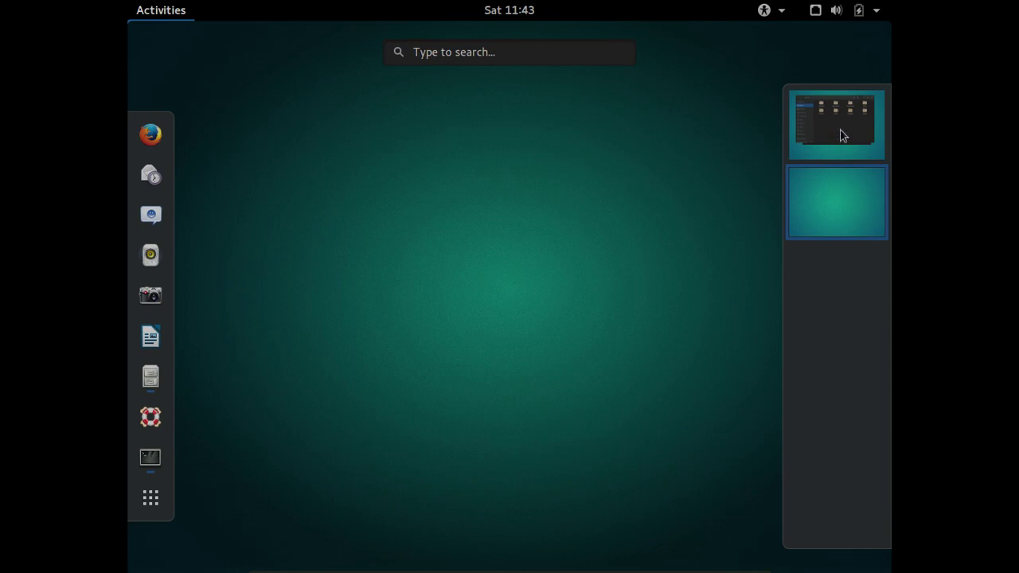
pyautogui.moveTo(840, 133); pyautogui.dragTo(845, 228)
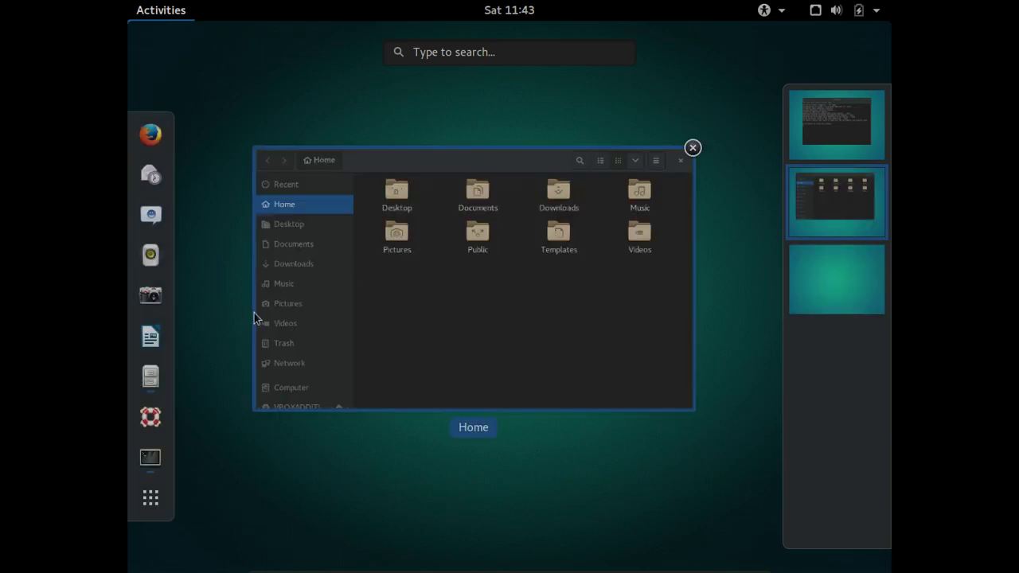
pyautogui.moveTo(145, 306); pyautogui.dragTo(859, 294)
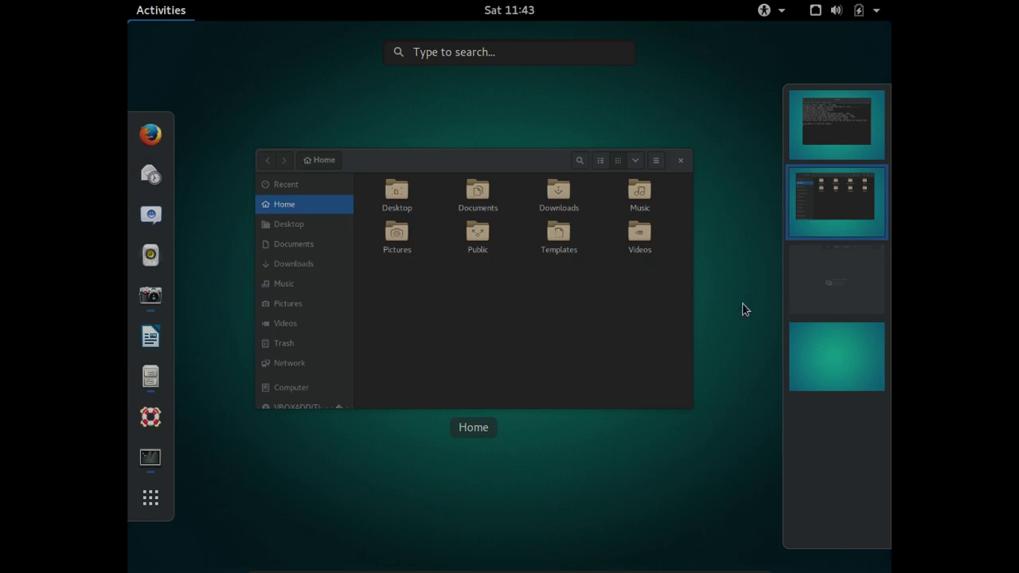
pyautogui.click(856, 129)
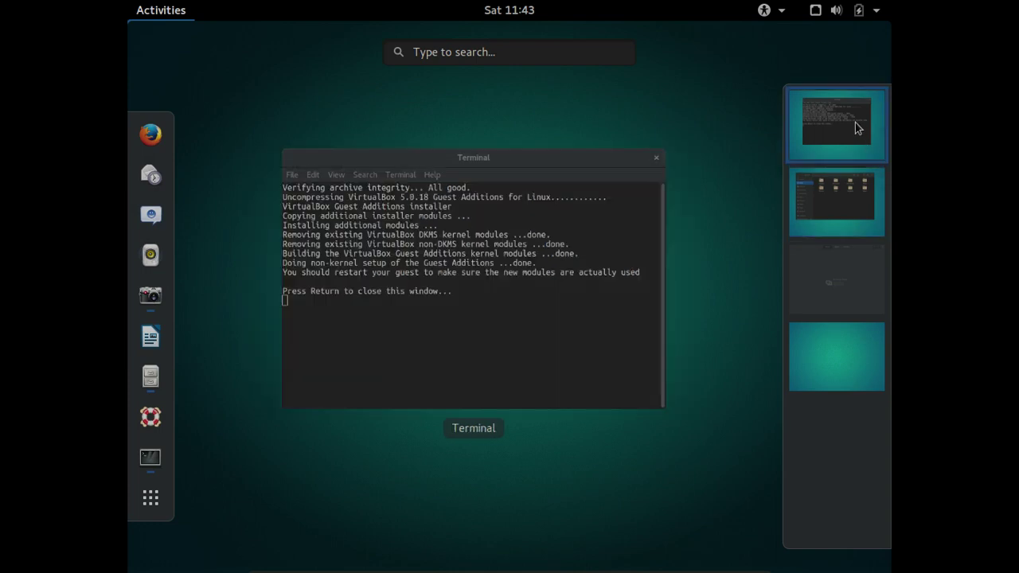
pyautogui.click(530, 359)
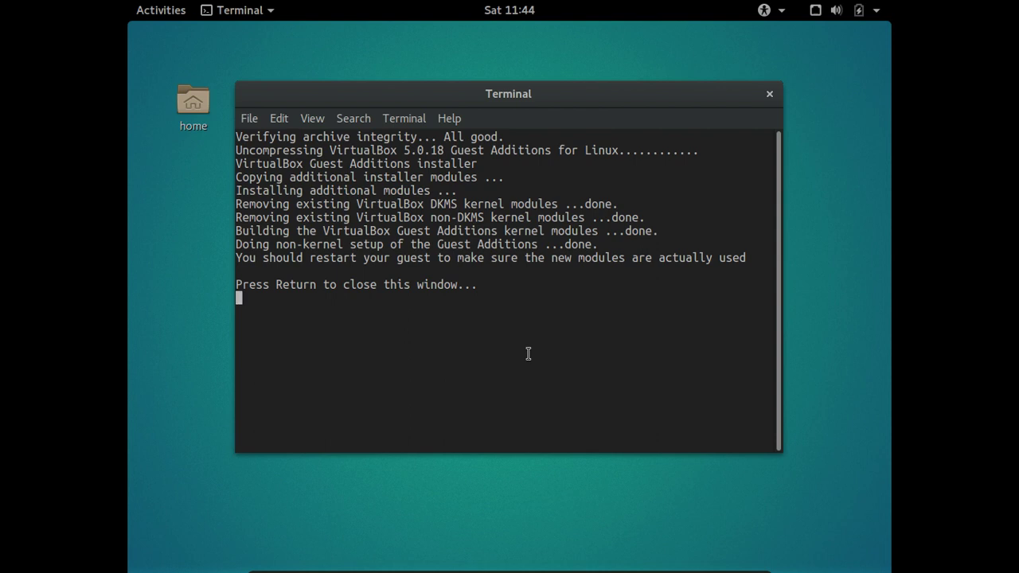
# Close the installer terminal and switch to the Photos window on its workspace.
pyautogui.press('Return')
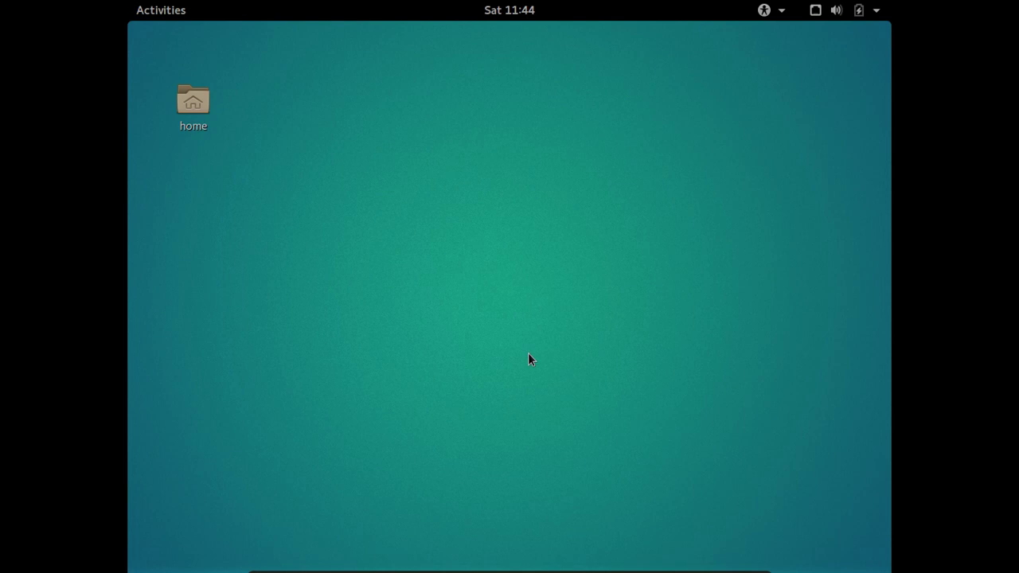
pyautogui.press('super')
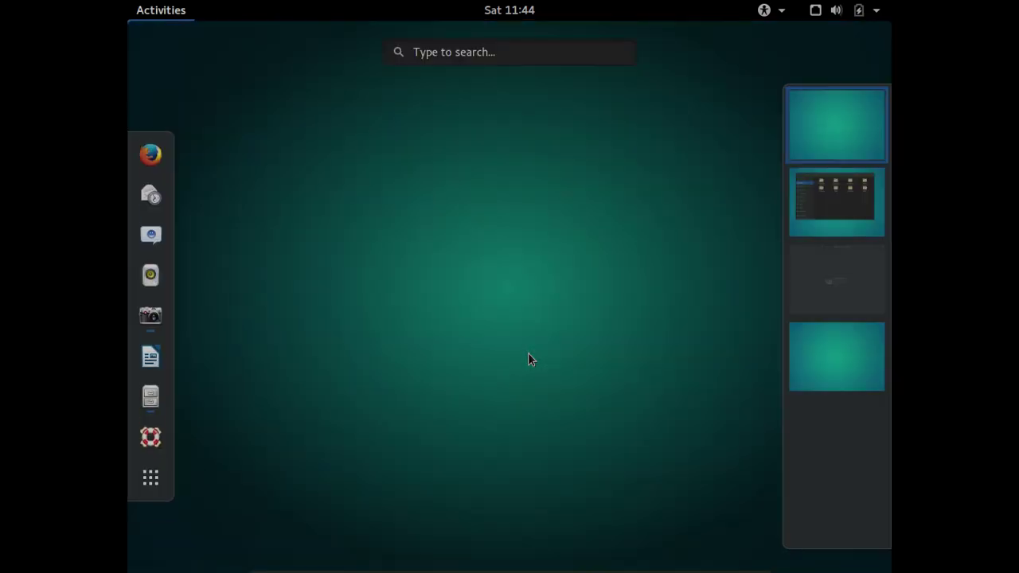
pyautogui.click(845, 294)
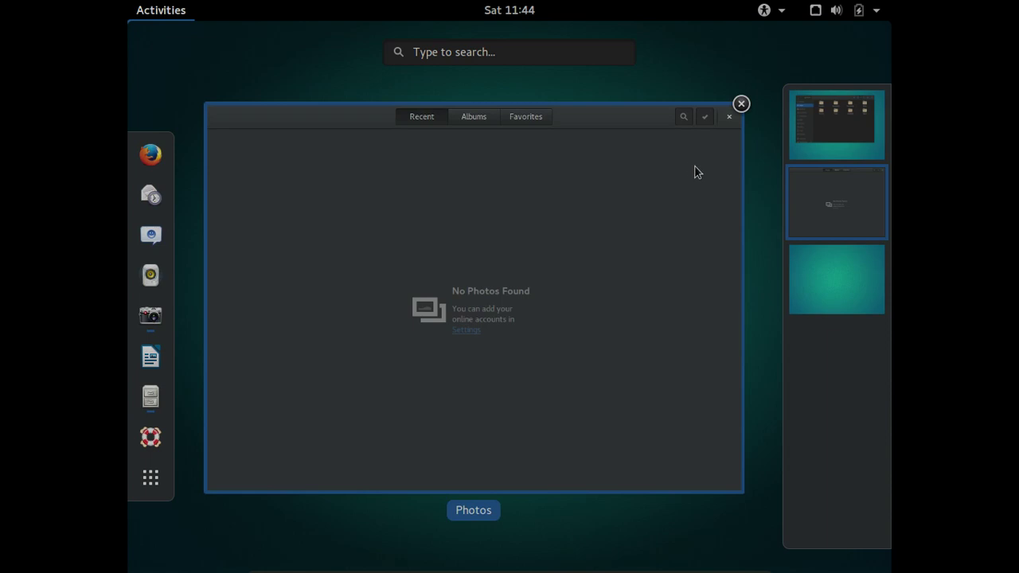
pyautogui.click(627, 115)
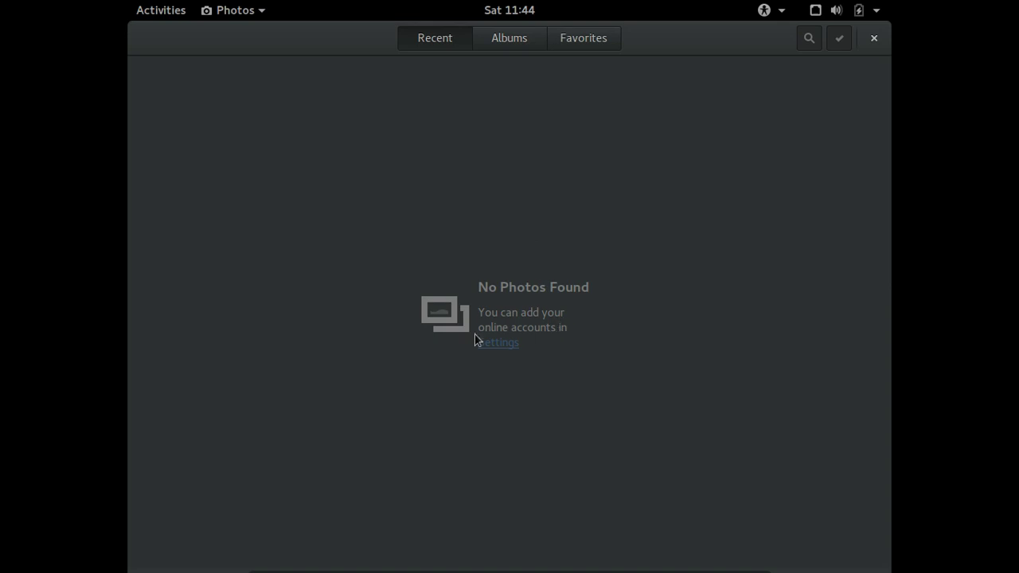
# View the Photos About dialog, dismiss it, and close Photos.
pyautogui.click(232, 11)
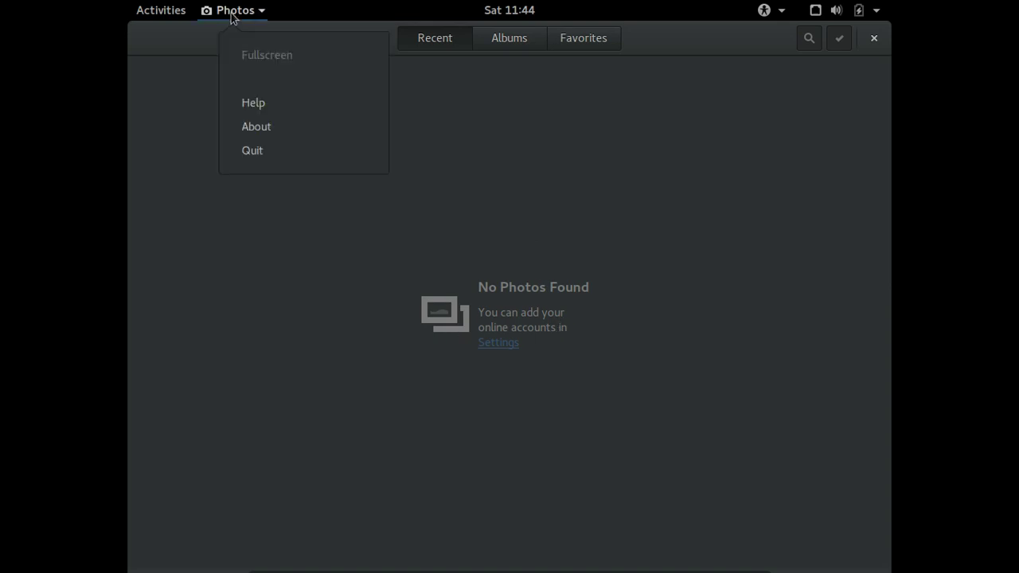
pyautogui.click(303, 134)
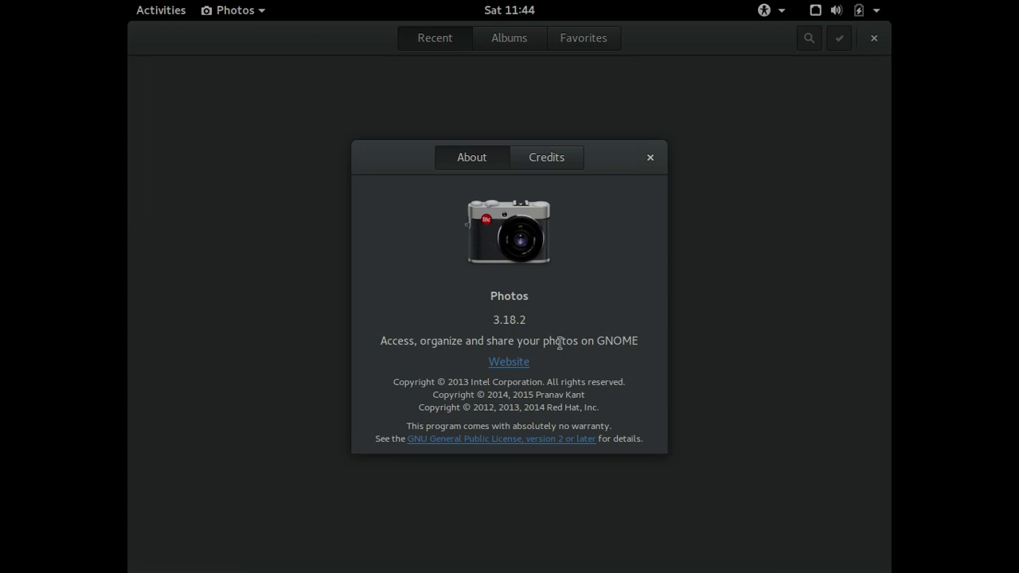
pyautogui.click(653, 158)
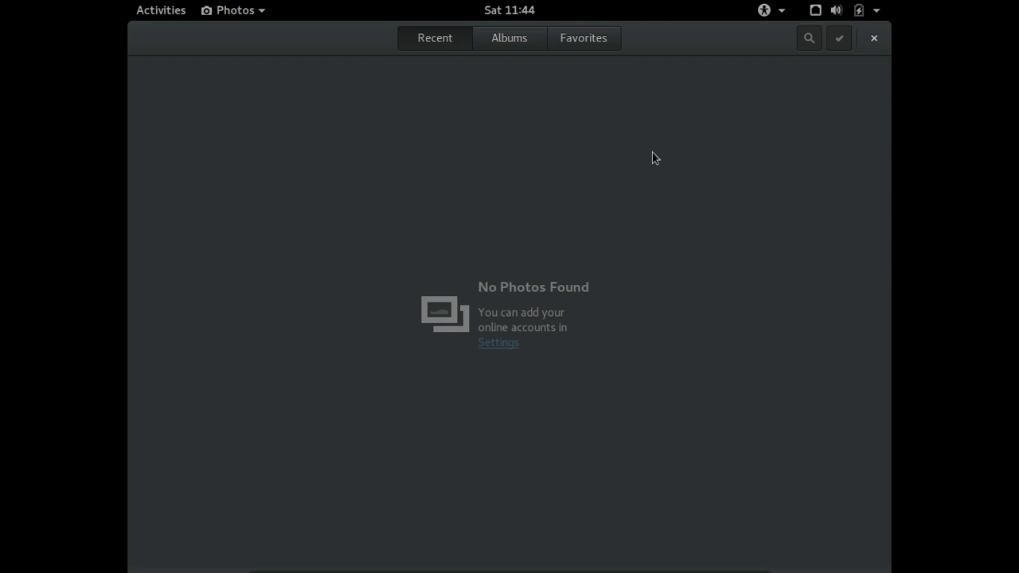
pyautogui.click(873, 42)
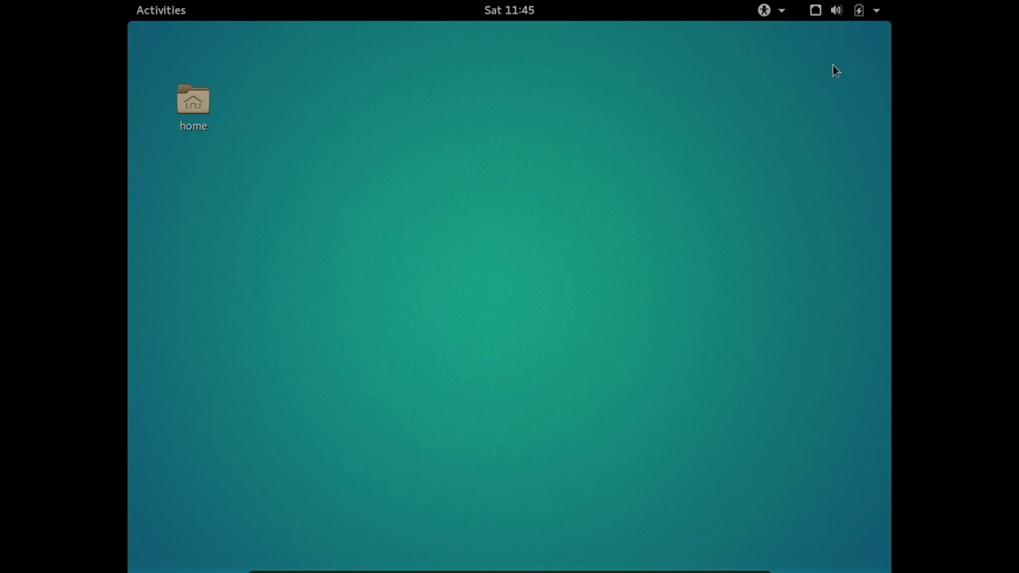
# Restart from the system power menu and sign back in with the account password.
pyautogui.click(878, 14)
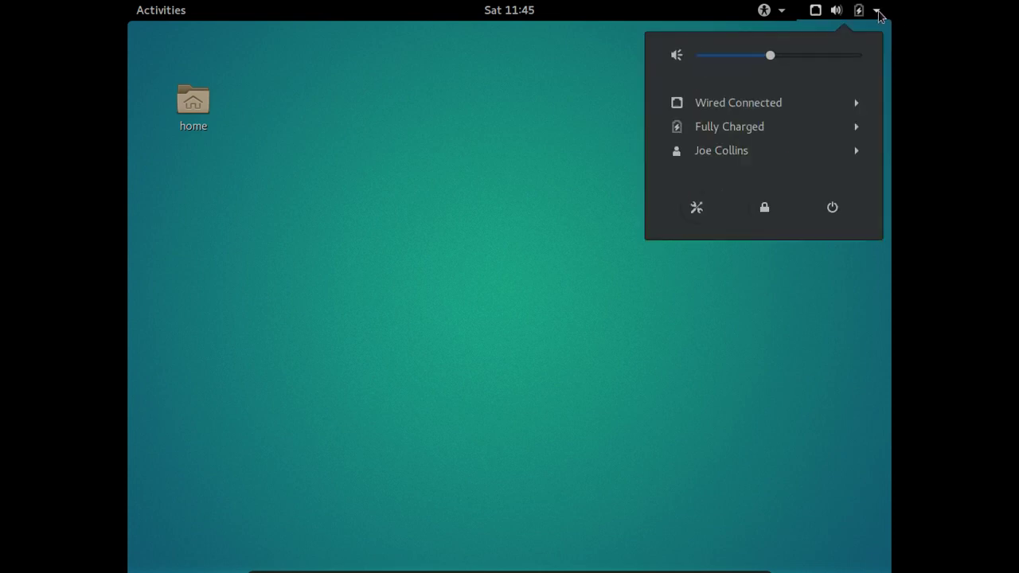
pyautogui.click(826, 216)
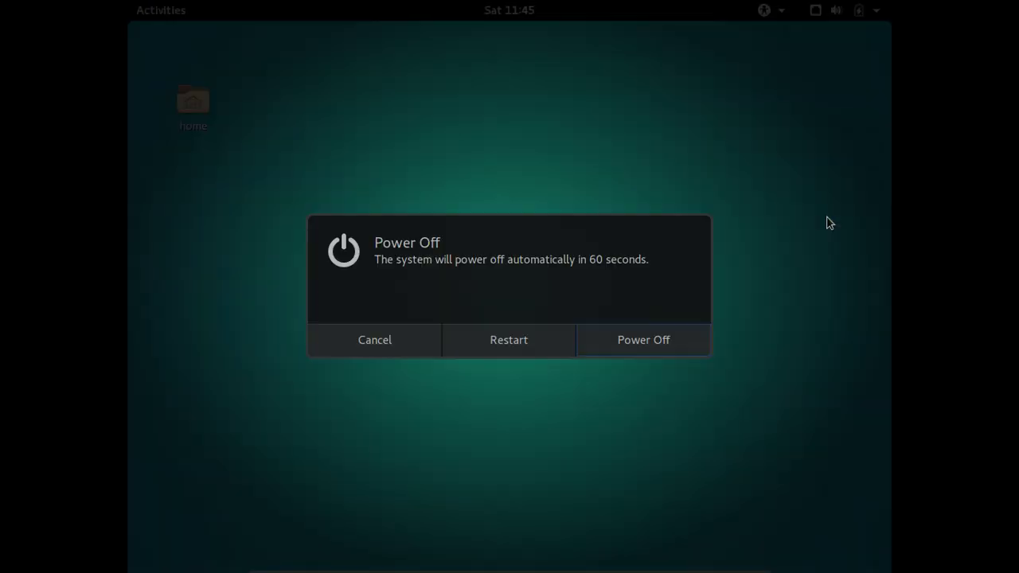
pyautogui.click(536, 341)
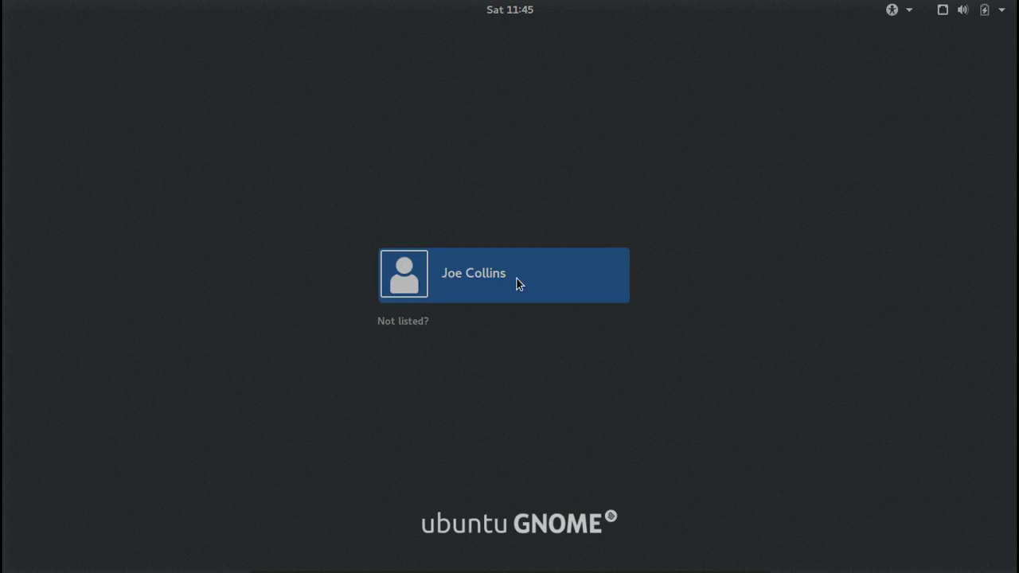
pyautogui.click(516, 278)
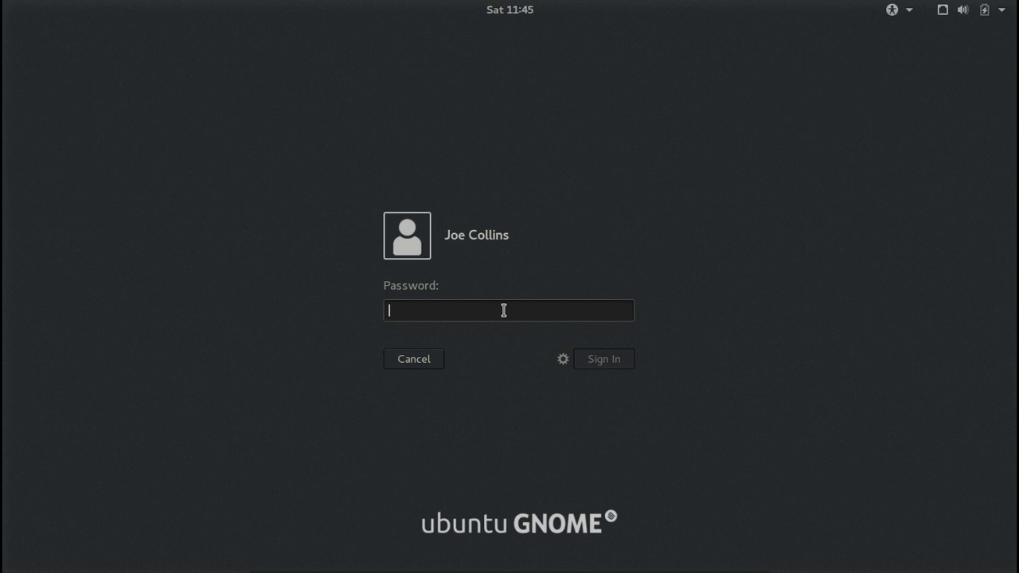
pyautogui.write('••••••')
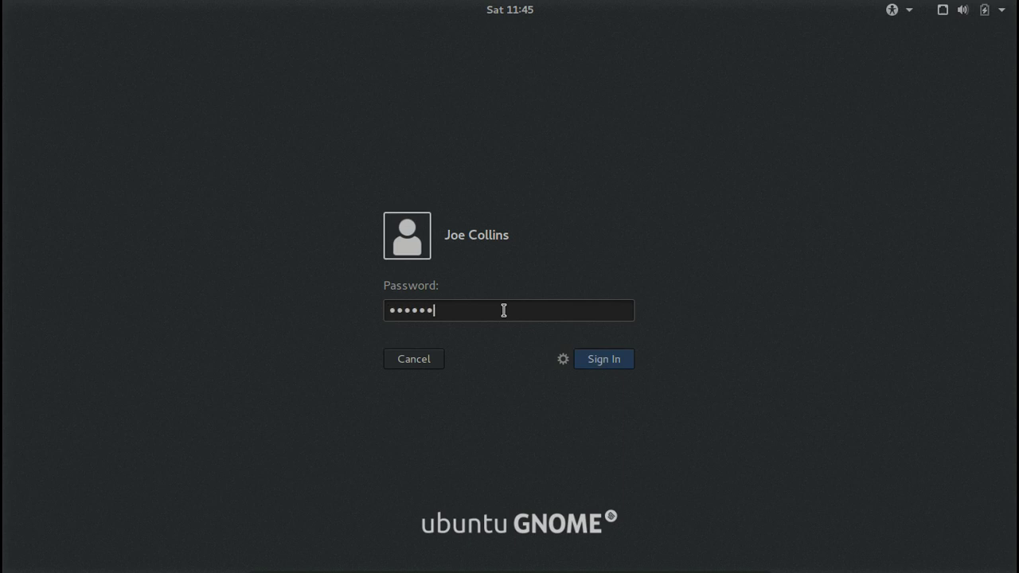
pyautogui.write('••')
pyautogui.press('Return')
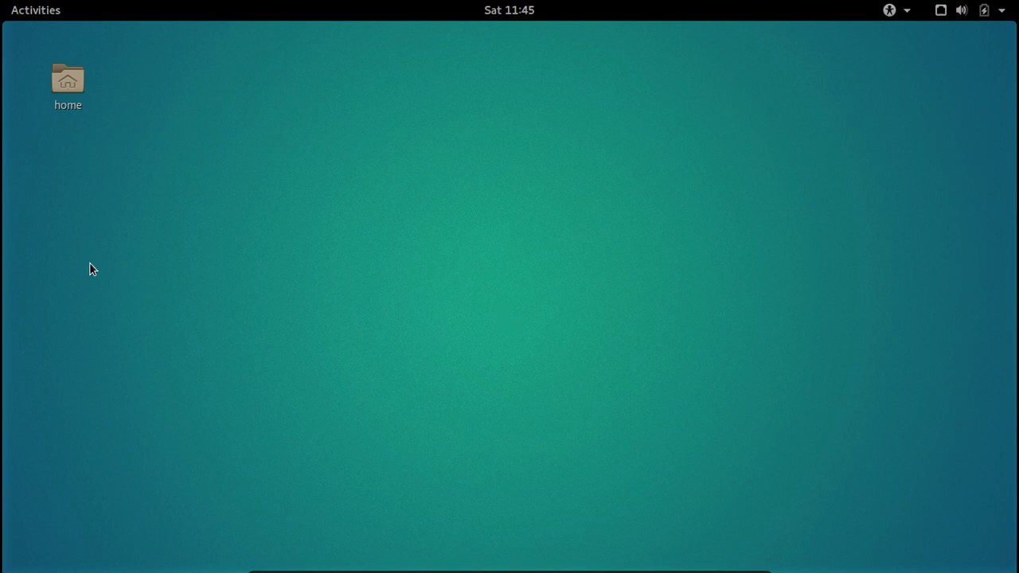
pyautogui.click(35, 13)
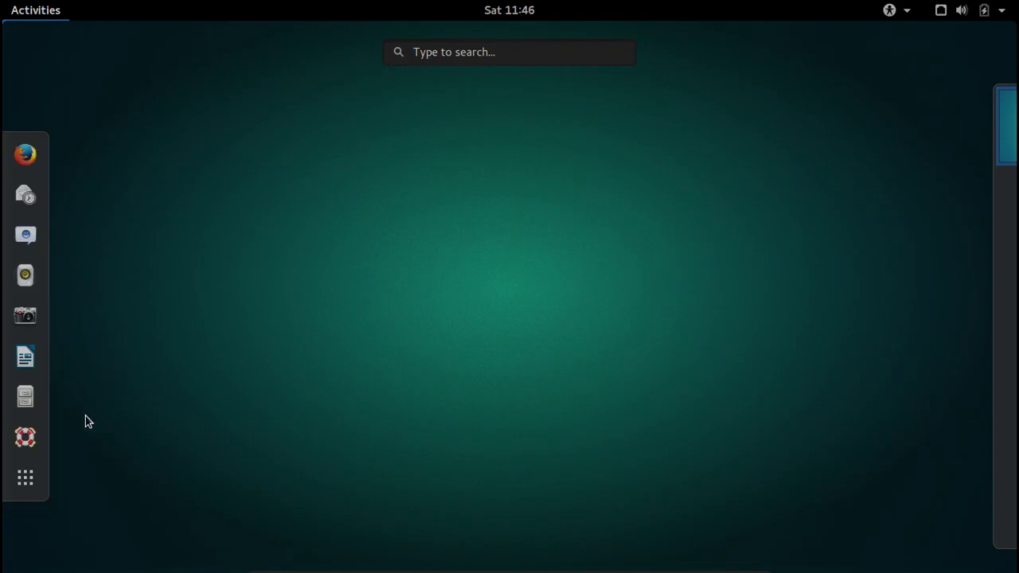
pyautogui.click(25, 479)
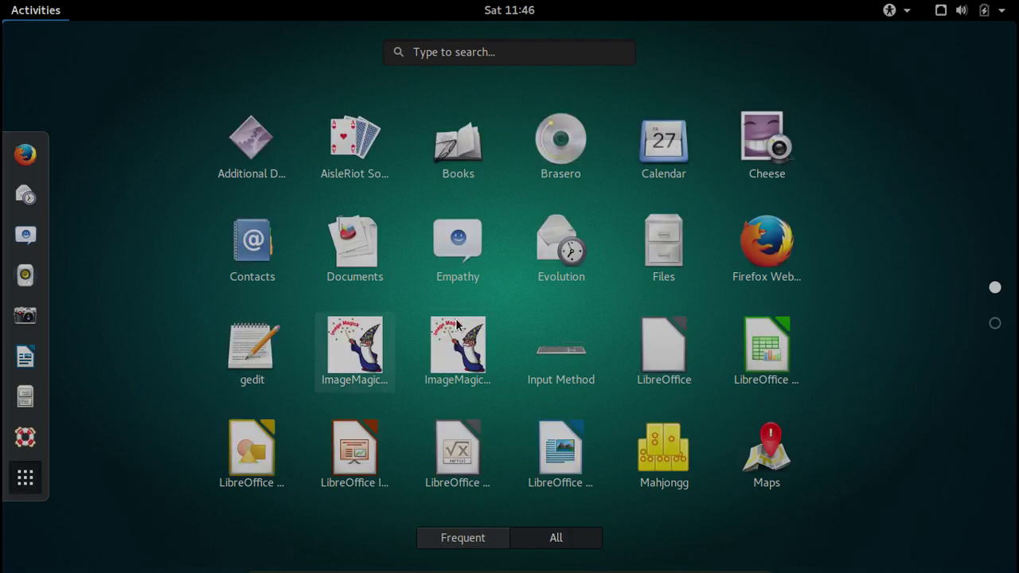
pyautogui.scroll(-1, 457, 322)
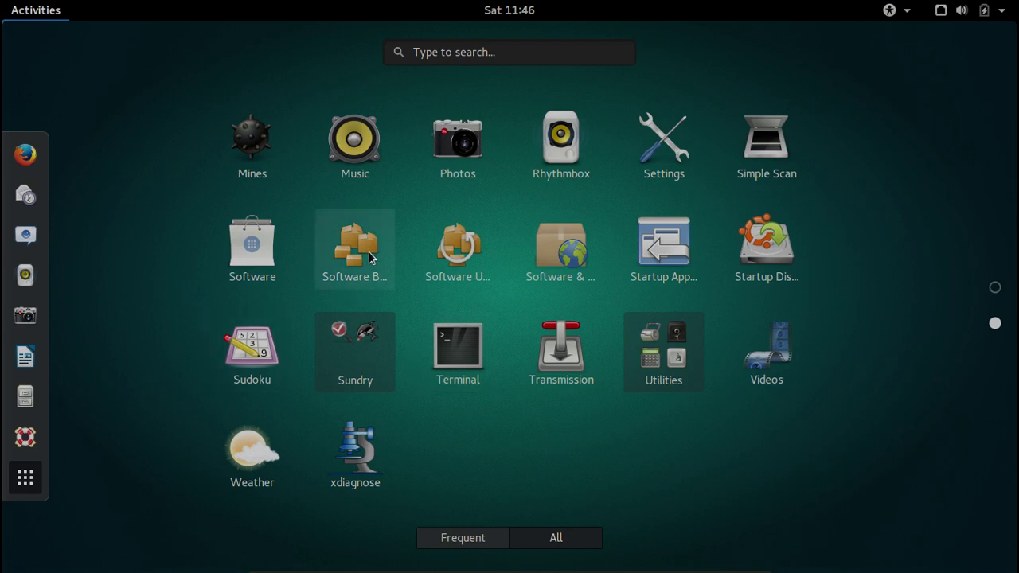
pyautogui.click(369, 251)
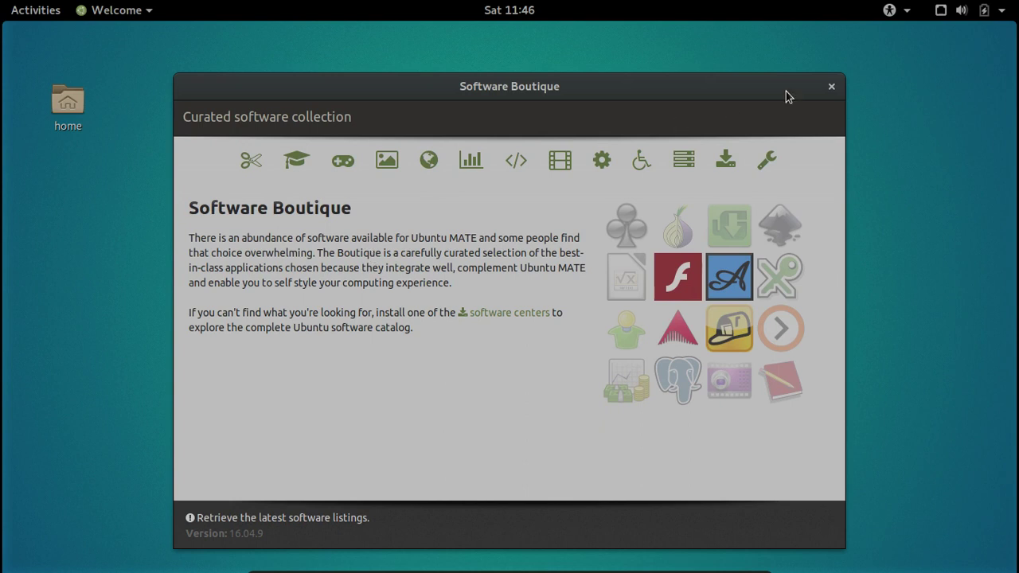
pyautogui.click(832, 88)
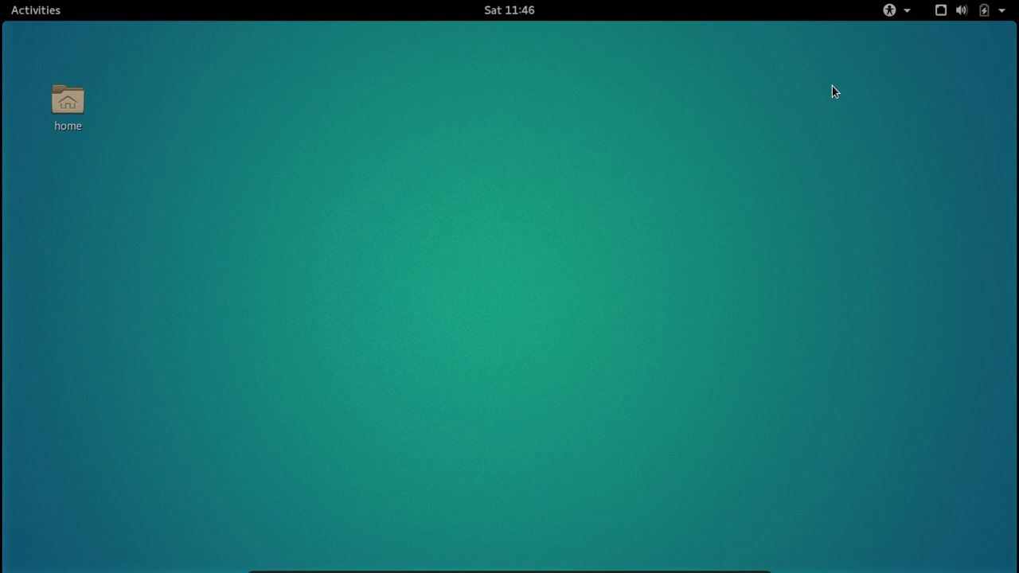
# Run ubuntu-mate-welcome in a new Ctrl+Alt+T terminal.
pyautogui.hotkey('ctrl', 'alt', 't')
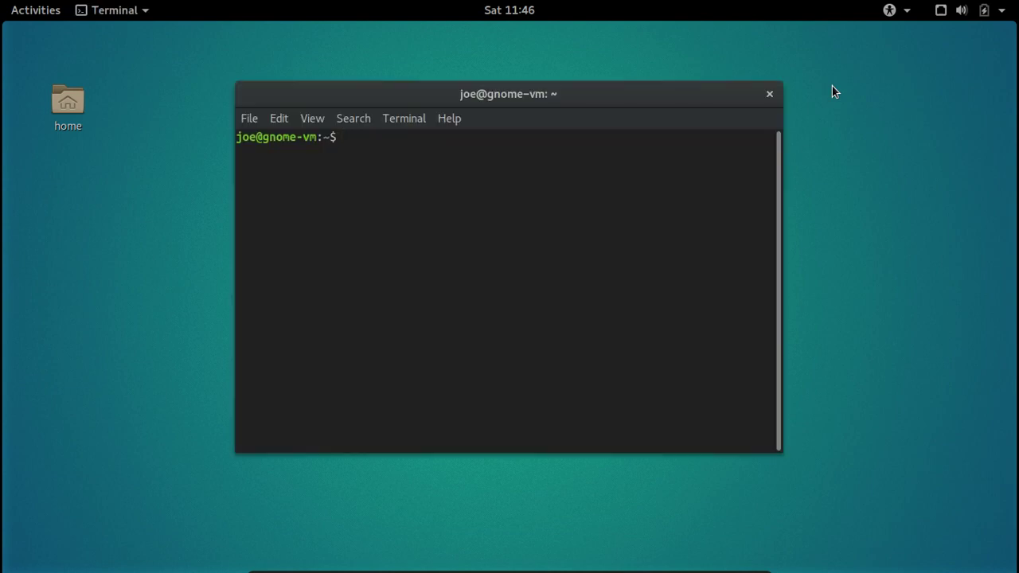
pyautogui.write('ubuntu-mate-w')
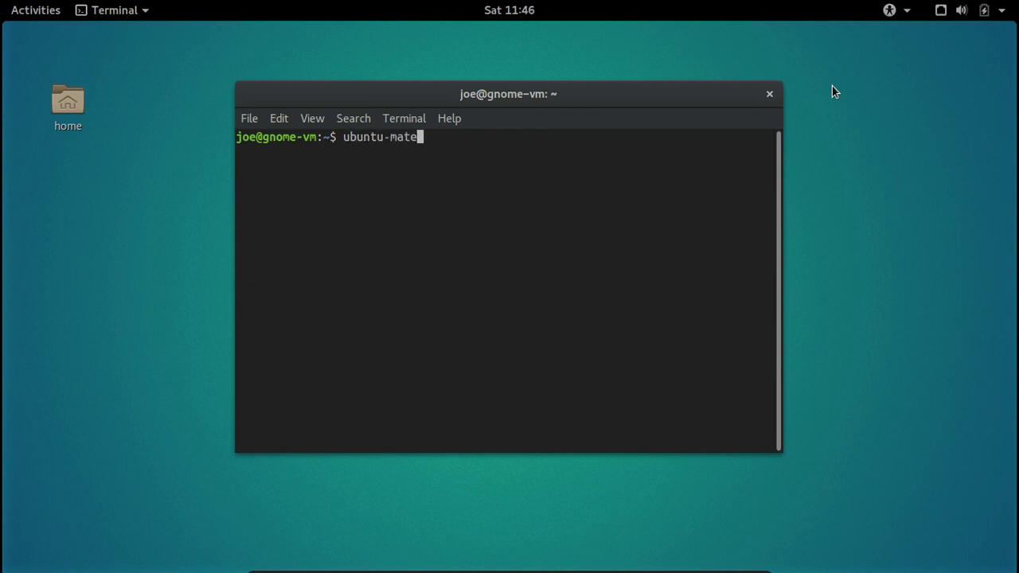
pyautogui.write('elcome')
pyautogui.press('Return')
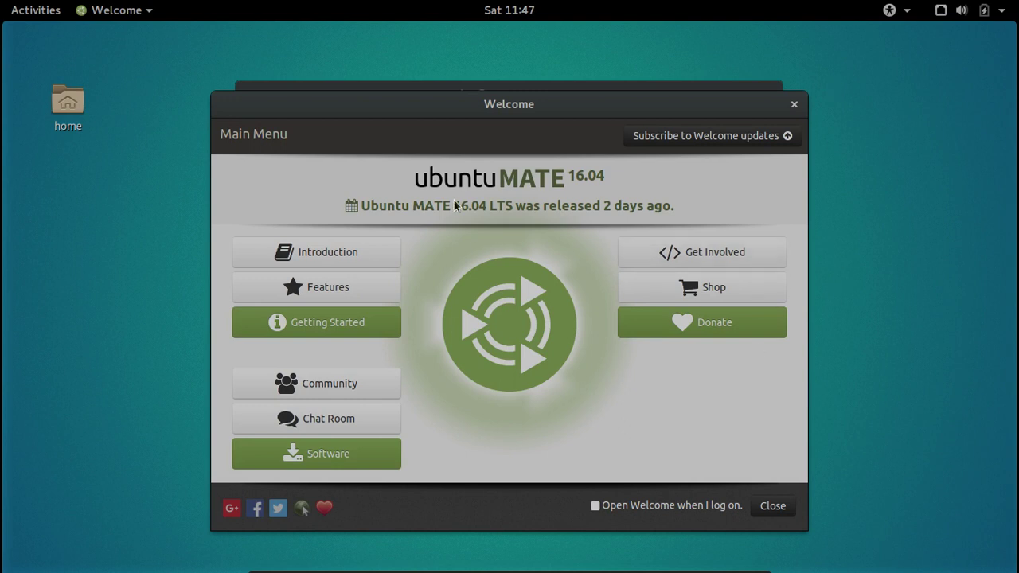
# Launch Software Updater from Getting Started > Software Updates and install the gdm3 updates.
pyautogui.click(363, 325)
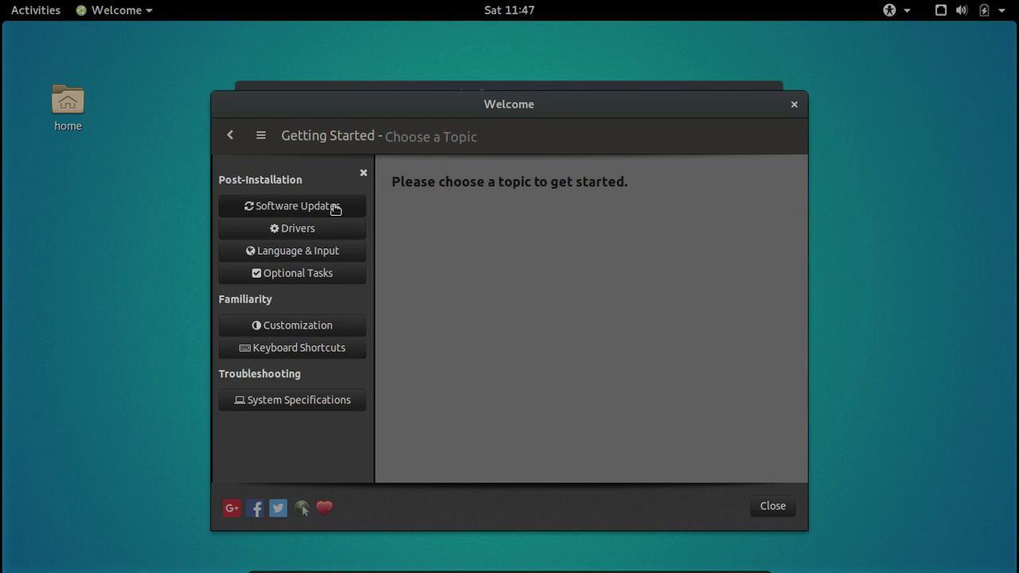
pyautogui.click(335, 208)
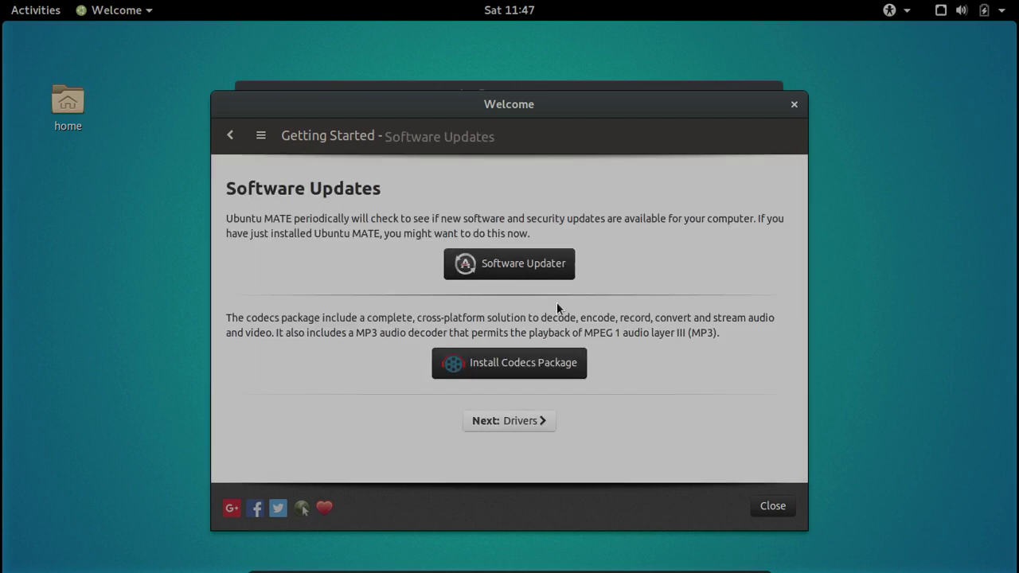
pyautogui.click(537, 271)
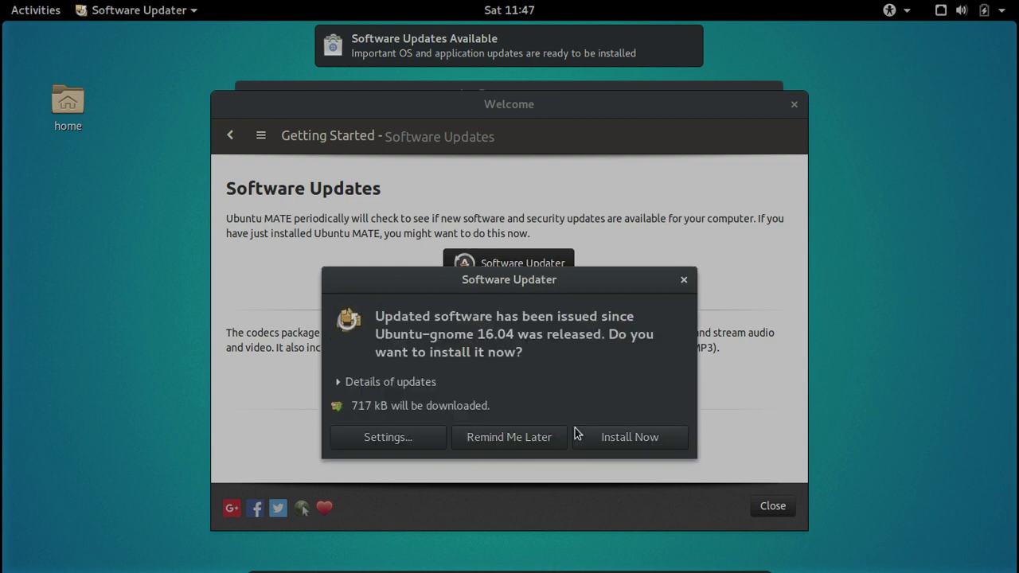
pyautogui.click(608, 438)
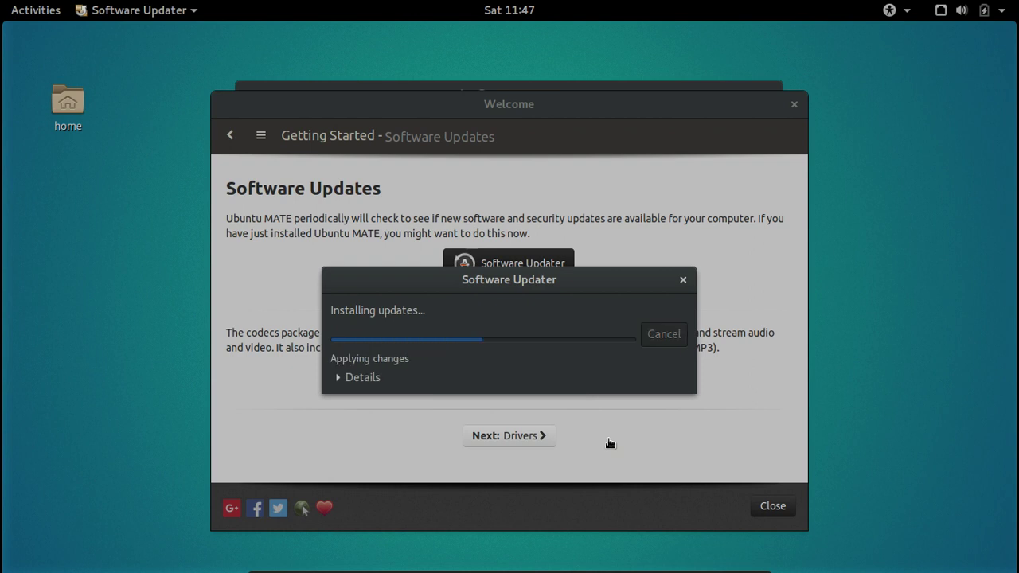
pyautogui.click(357, 380)
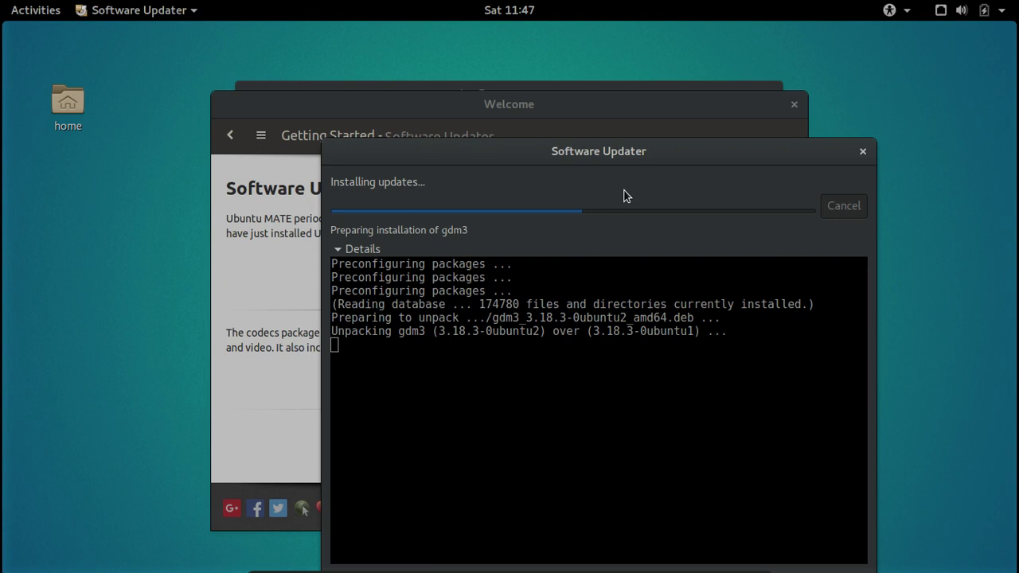
pyautogui.moveTo(624, 156); pyautogui.dragTo(570, 93)
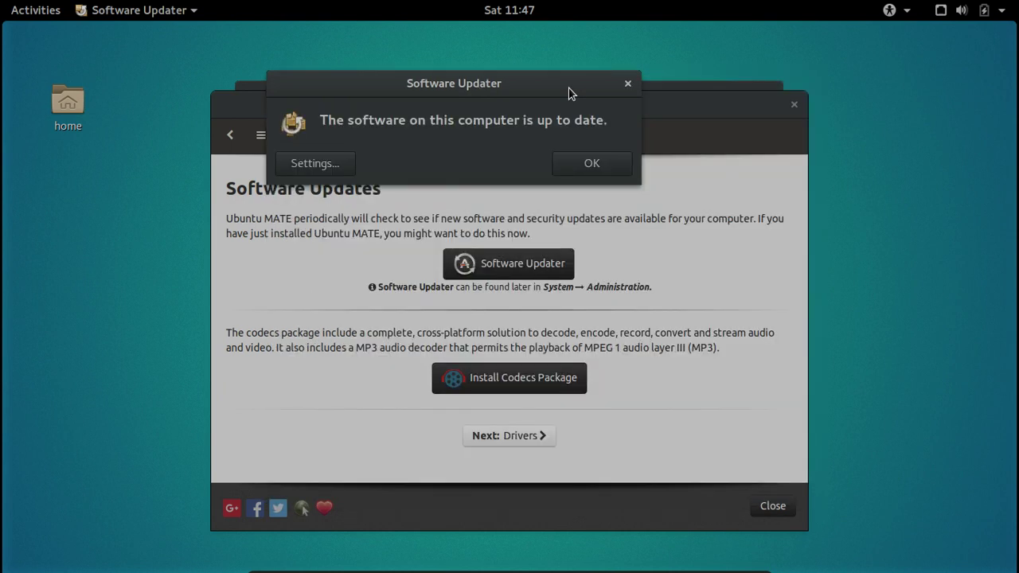
pyautogui.click(603, 165)
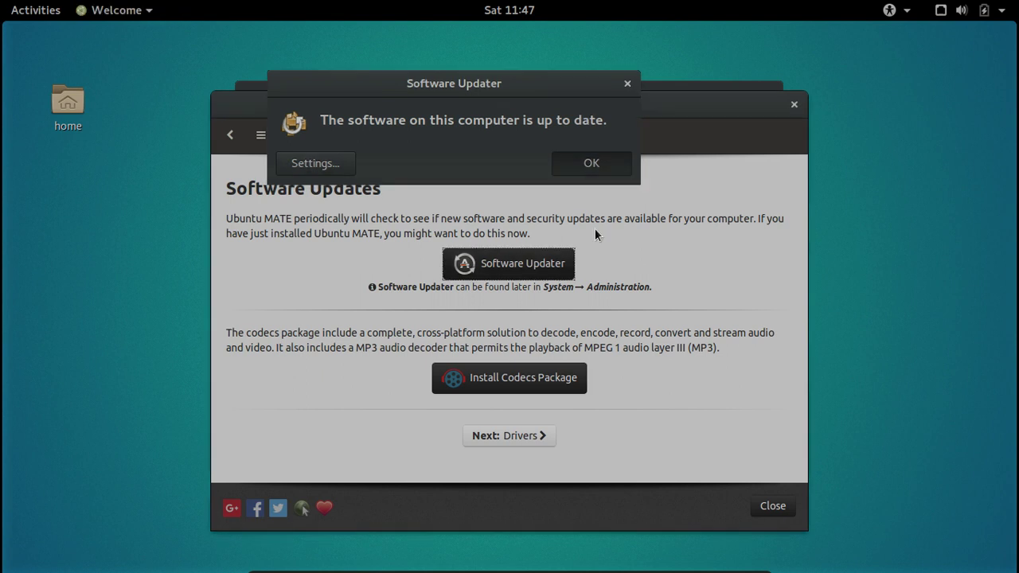
# Install the codecs package, authorising with the password and briefly viewing per-package download details.
pyautogui.click(546, 391)
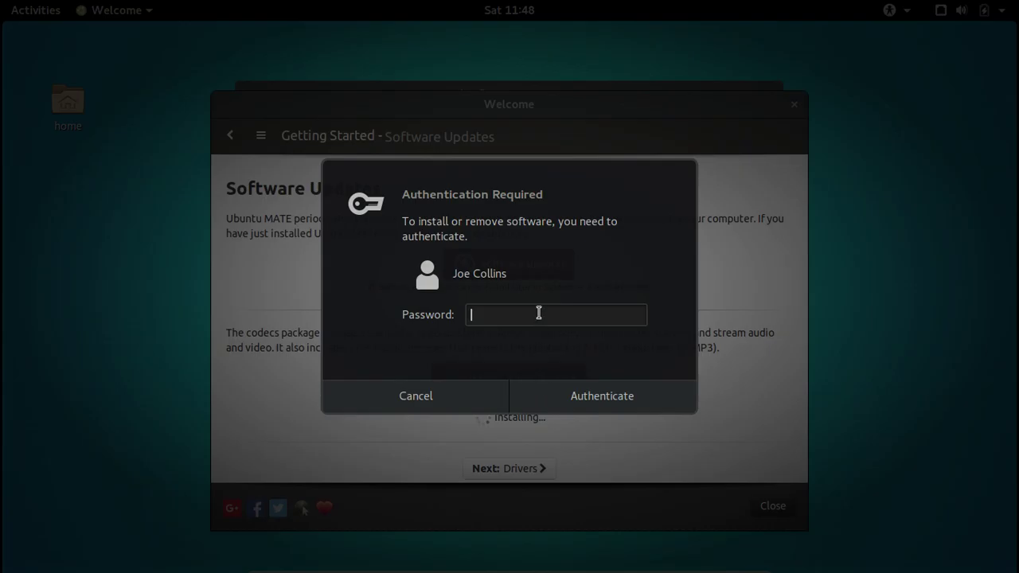
pyautogui.write('••••••••')
pyautogui.press('Return')
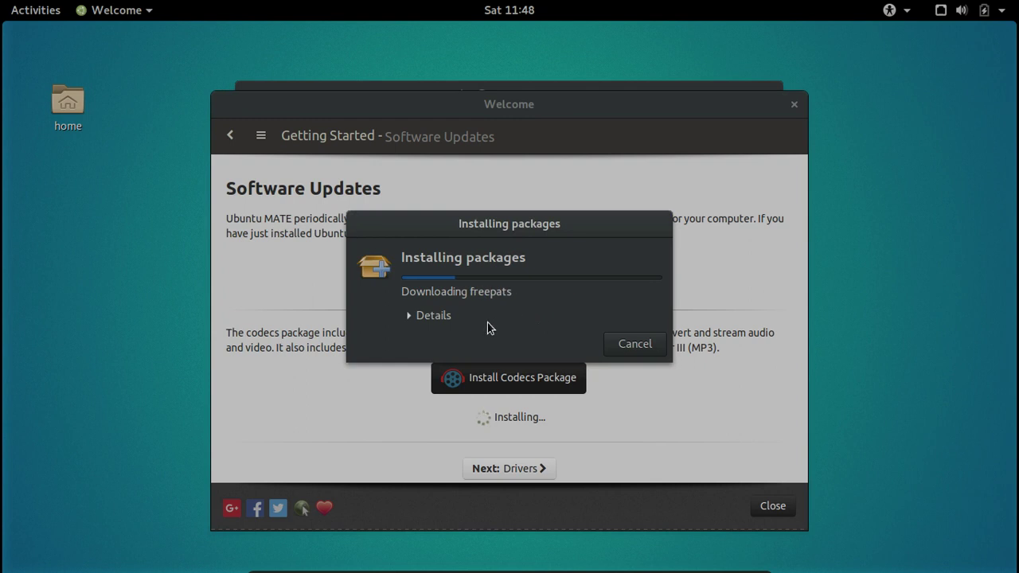
pyautogui.click(430, 316)
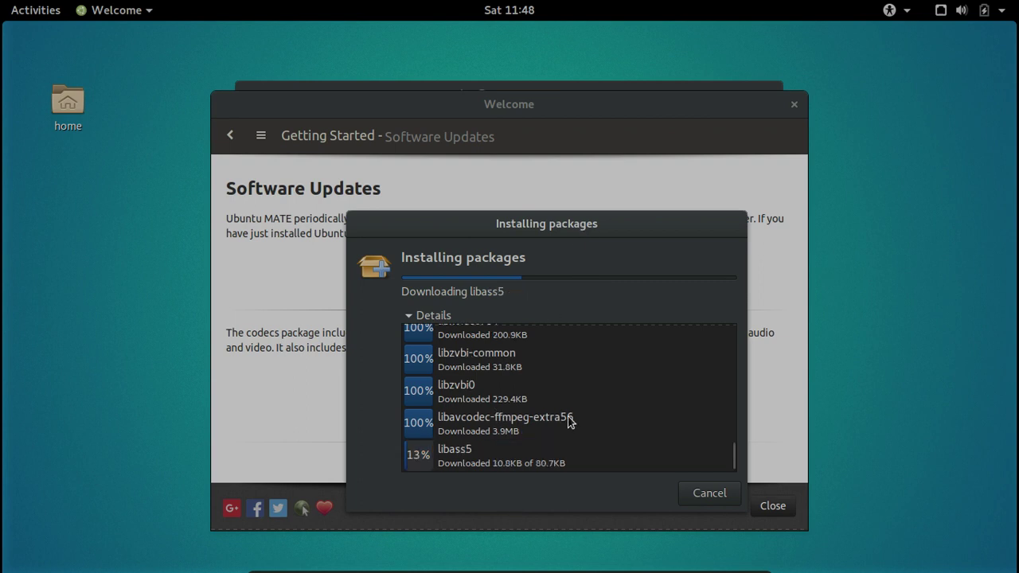
pyautogui.click(436, 321)
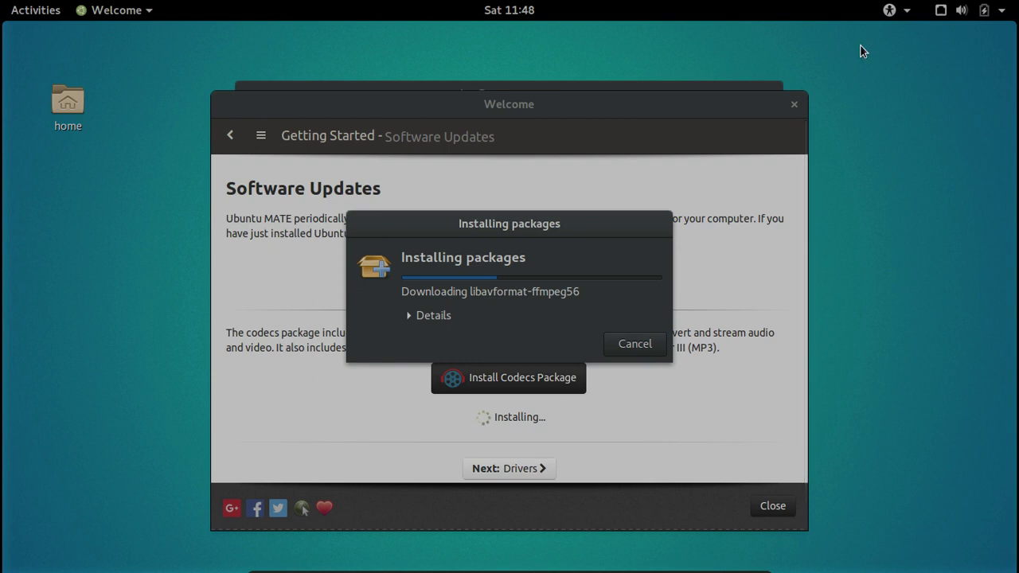
# Turn screen Zoom on, open the Activities overview, then switch Zoom back off.
pyautogui.click(906, 13)
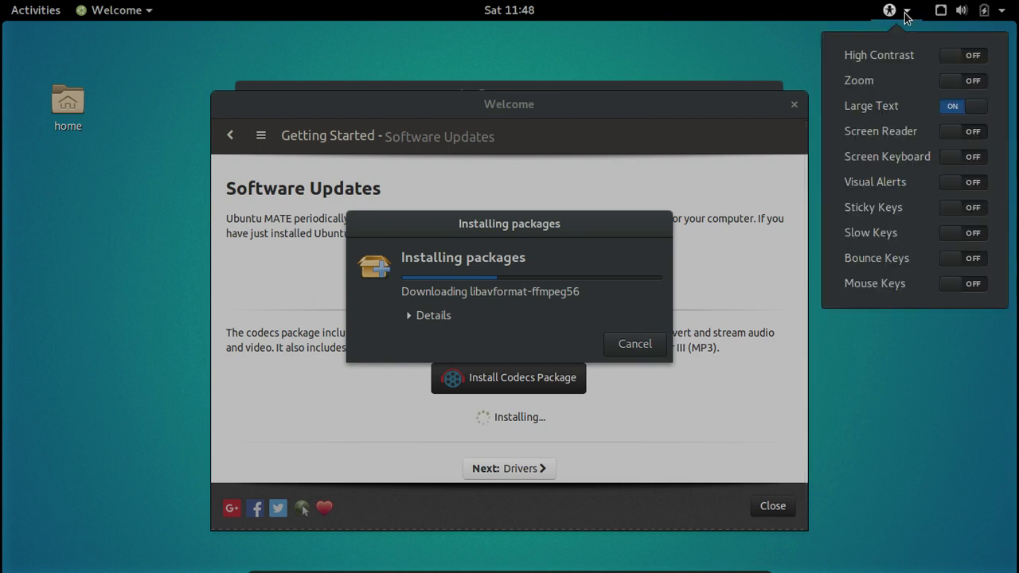
pyautogui.click(953, 83)
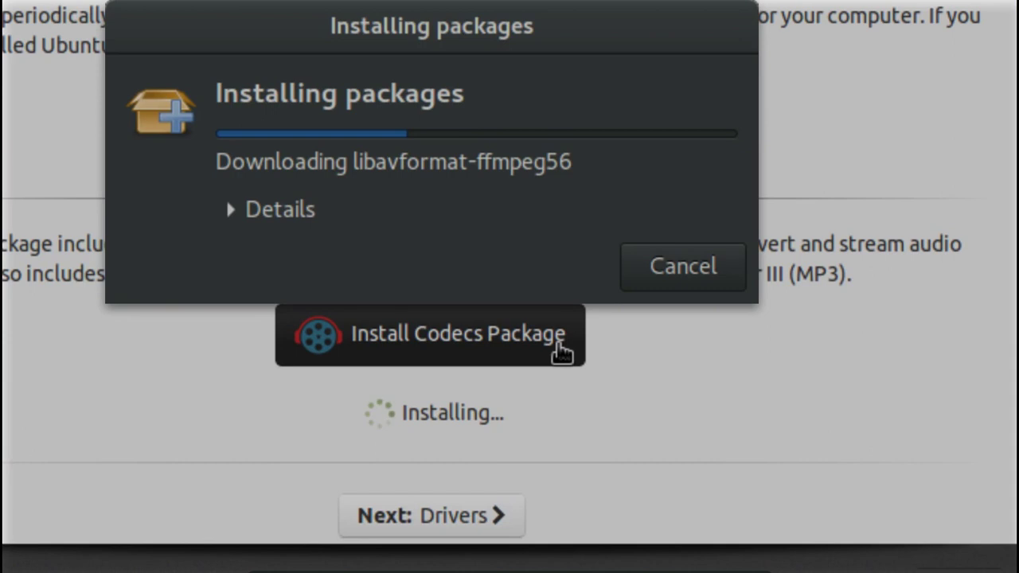
pyautogui.press('alt')
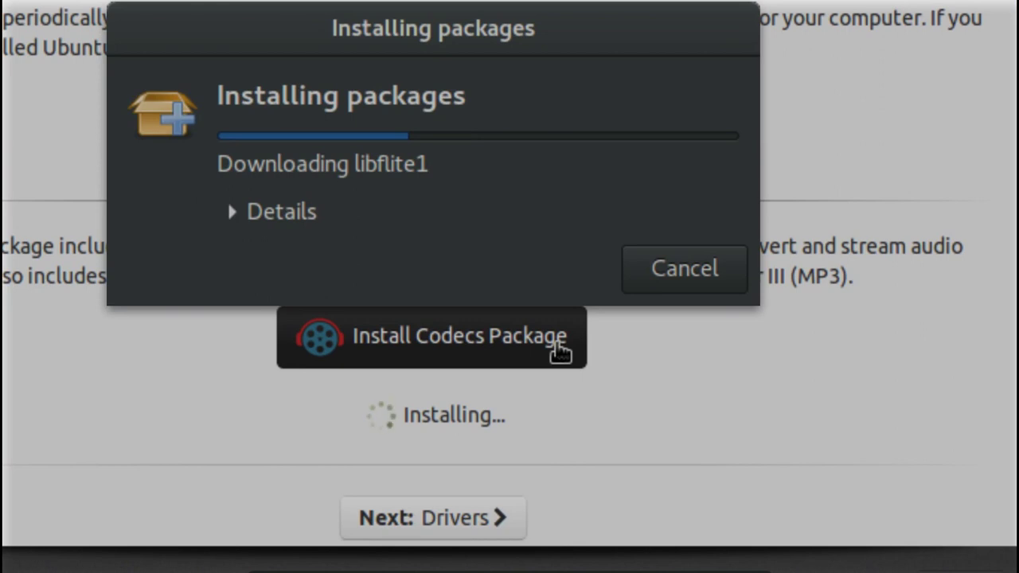
pyautogui.scroll(-1, 571, 381)
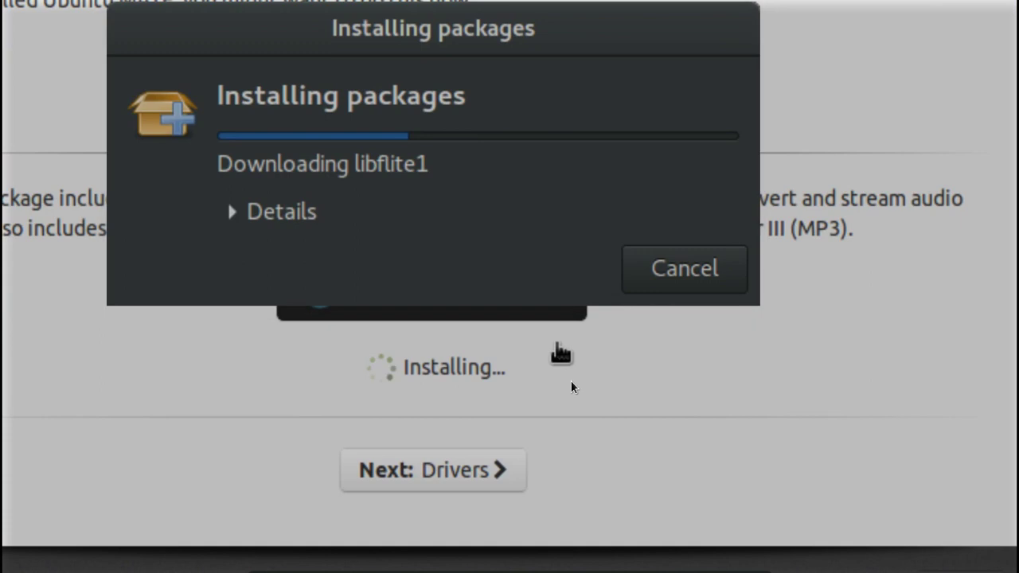
pyautogui.press('super')
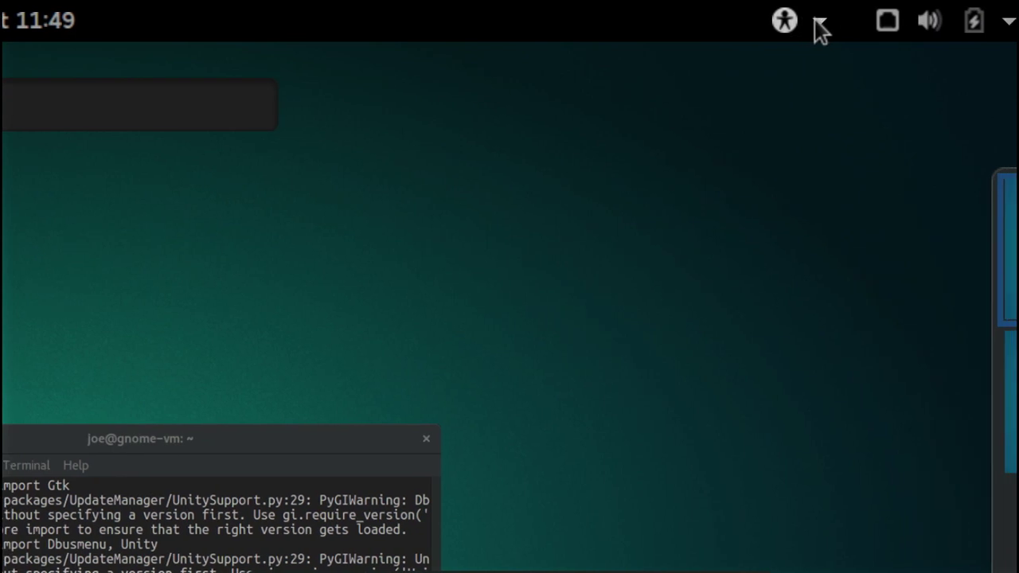
pyautogui.click(814, 24)
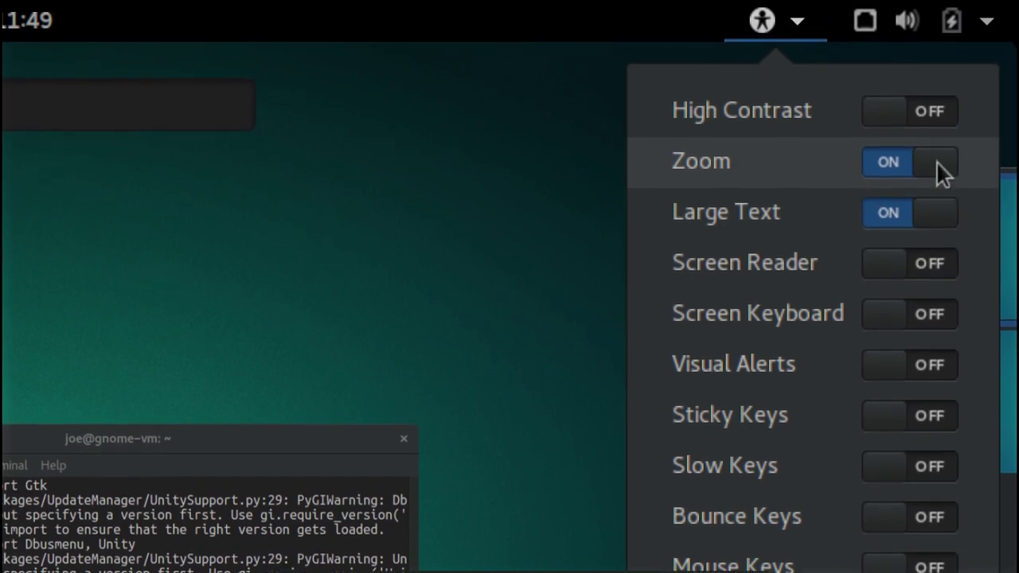
pyautogui.click(931, 162)
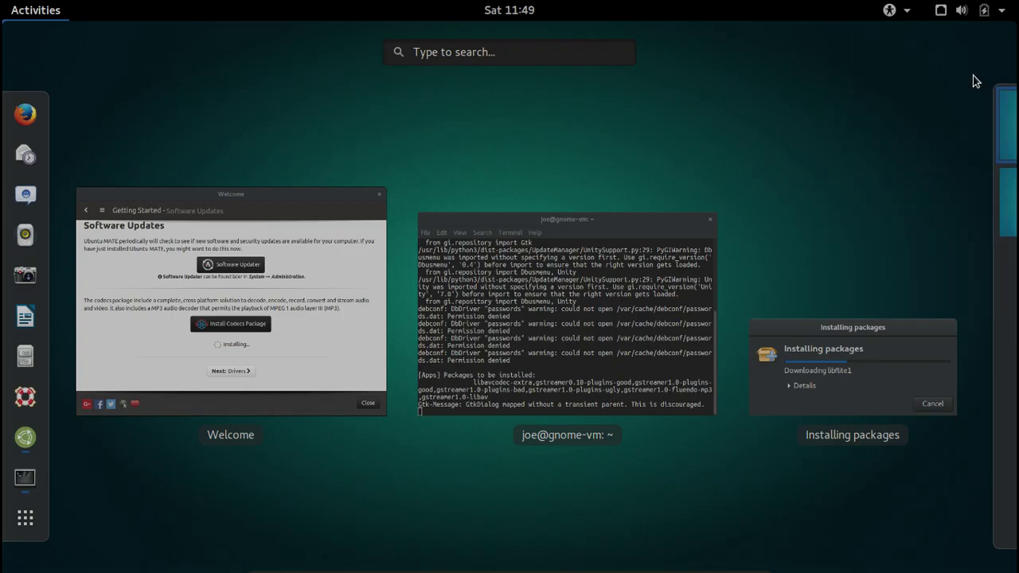
# Bring the Installing packages window forward and cancel the codecs installation.
pyautogui.click(893, 11)
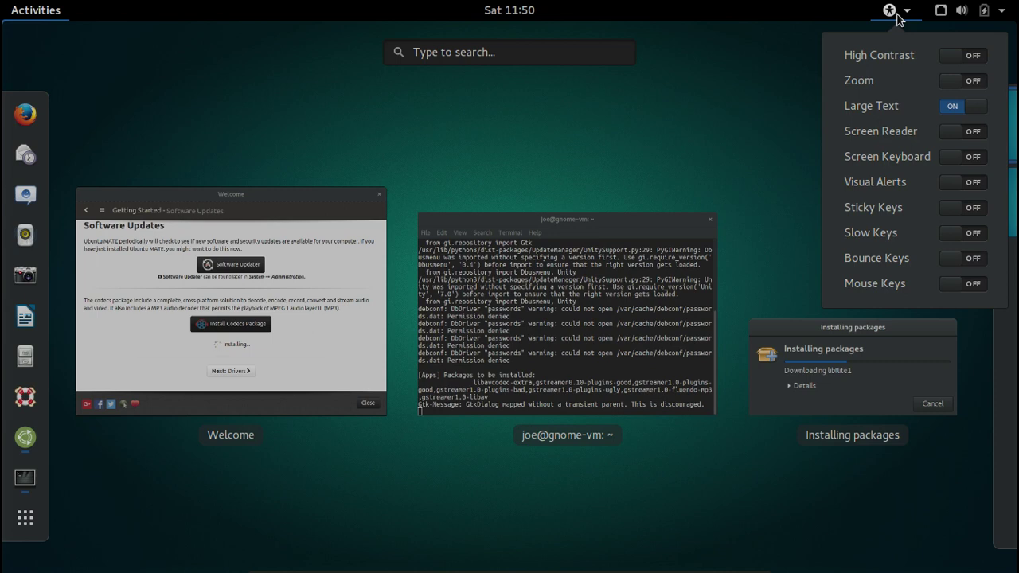
pyautogui.click(671, 84)
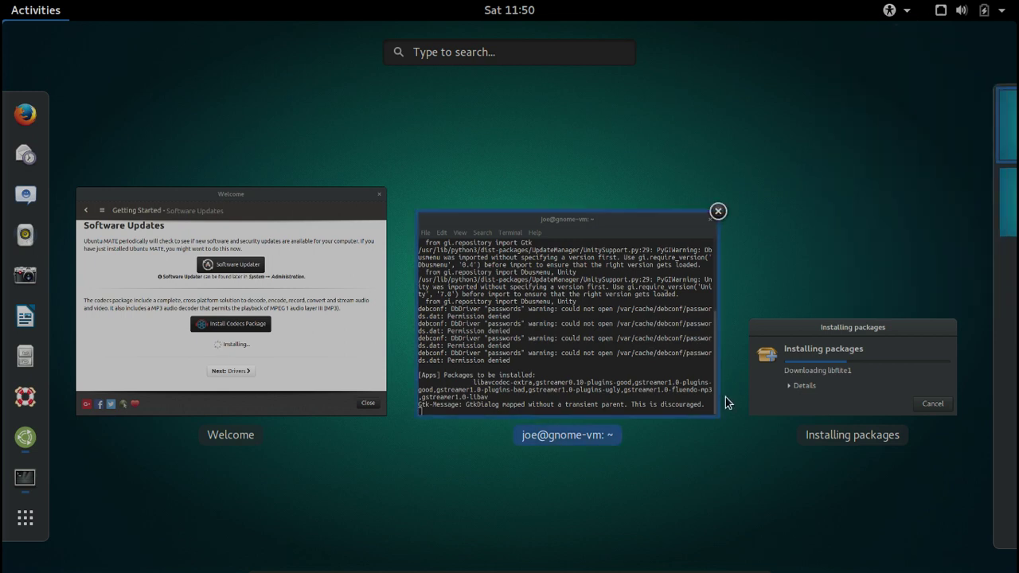
pyautogui.click(810, 388)
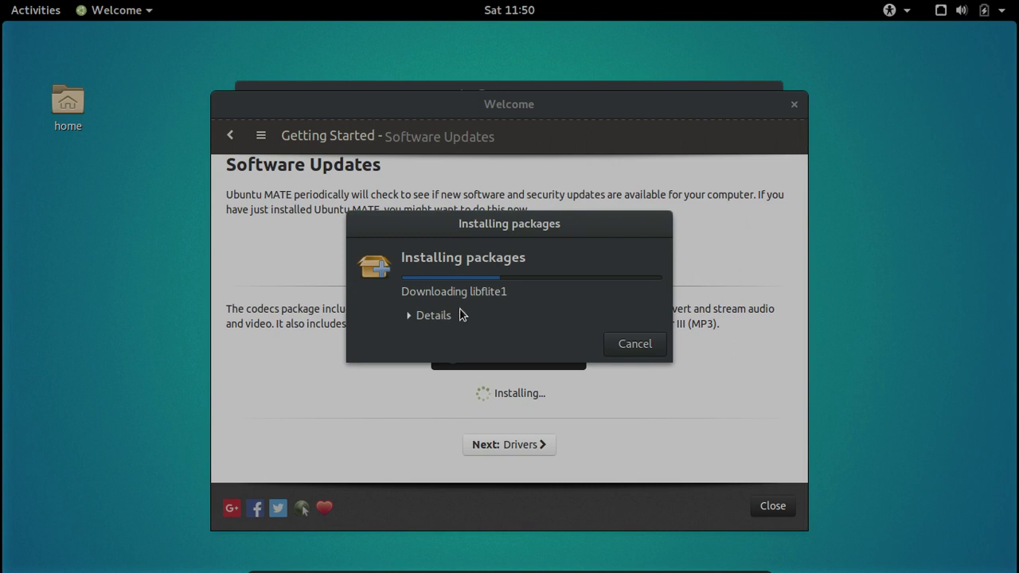
pyautogui.click(629, 347)
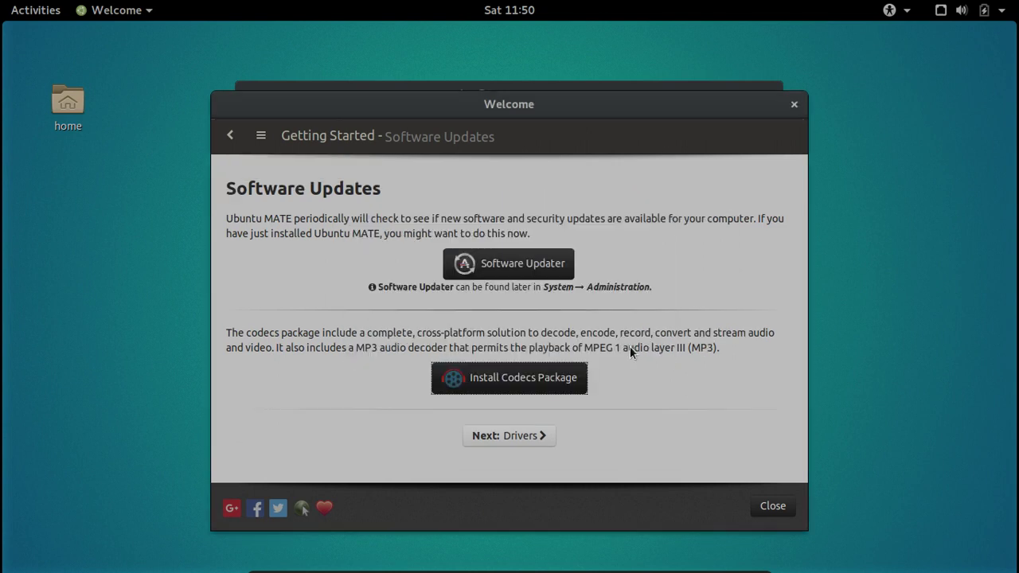
# Restart the codecs package install, set its progress dialog aside, and go to Getting Started > Drivers.
pyautogui.click(539, 377)
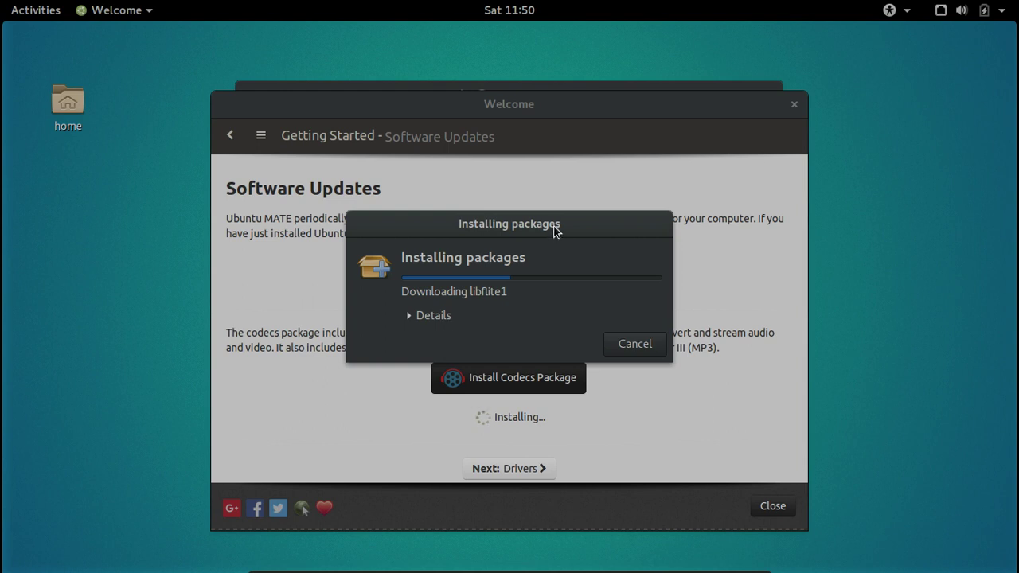
pyautogui.moveTo(552, 226); pyautogui.dragTo(913, 120)
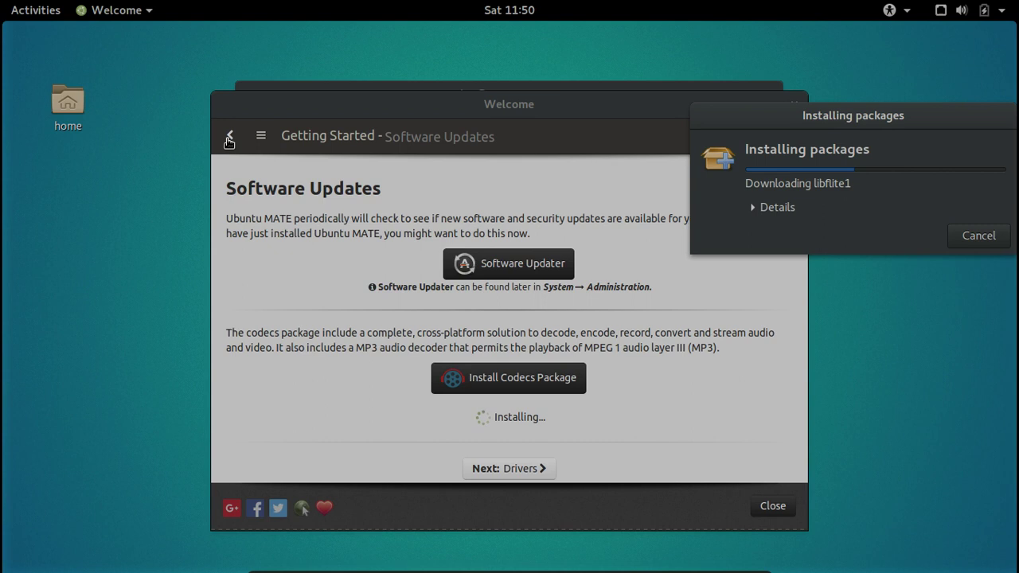
pyautogui.click(230, 139)
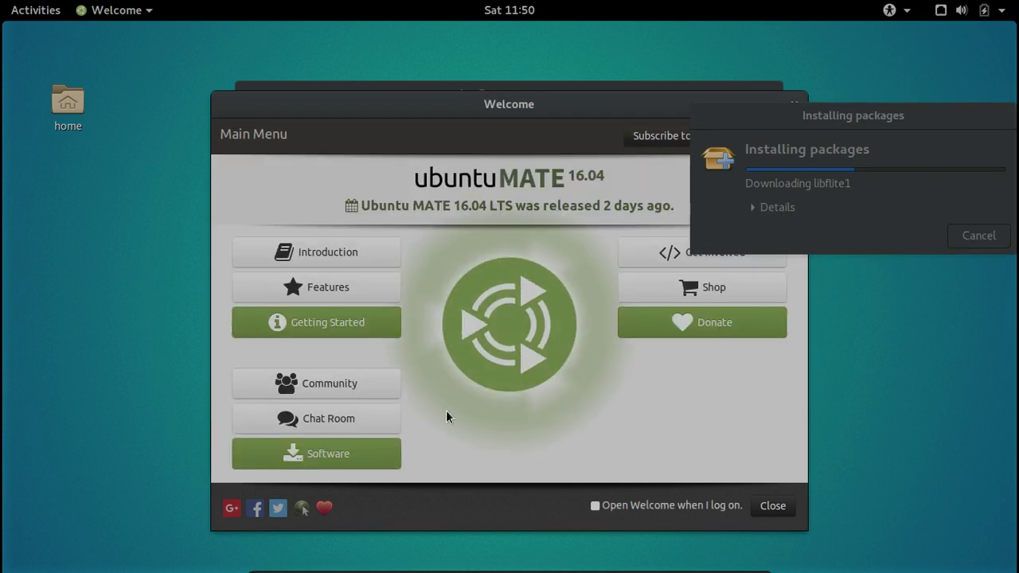
pyautogui.click(375, 332)
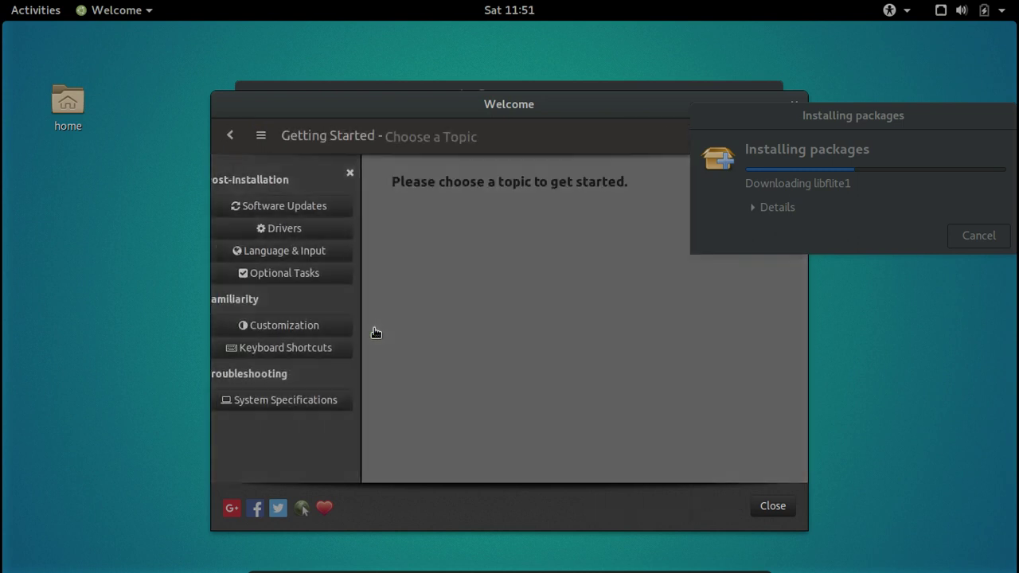
pyautogui.click(348, 236)
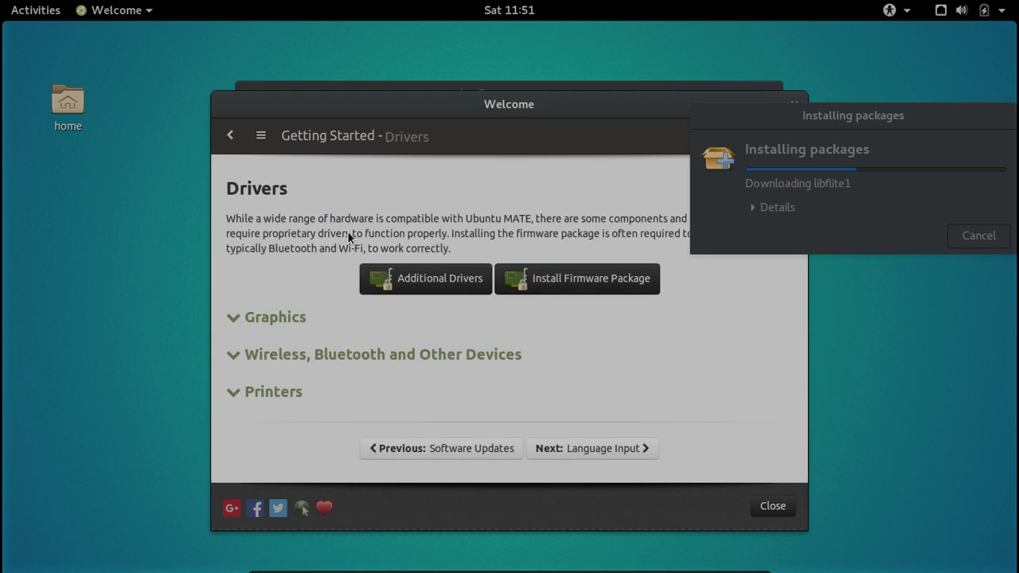
# Under Additional Drivers, choose the Intel processor microcode firmware for the unknown device.
pyautogui.click(404, 280)
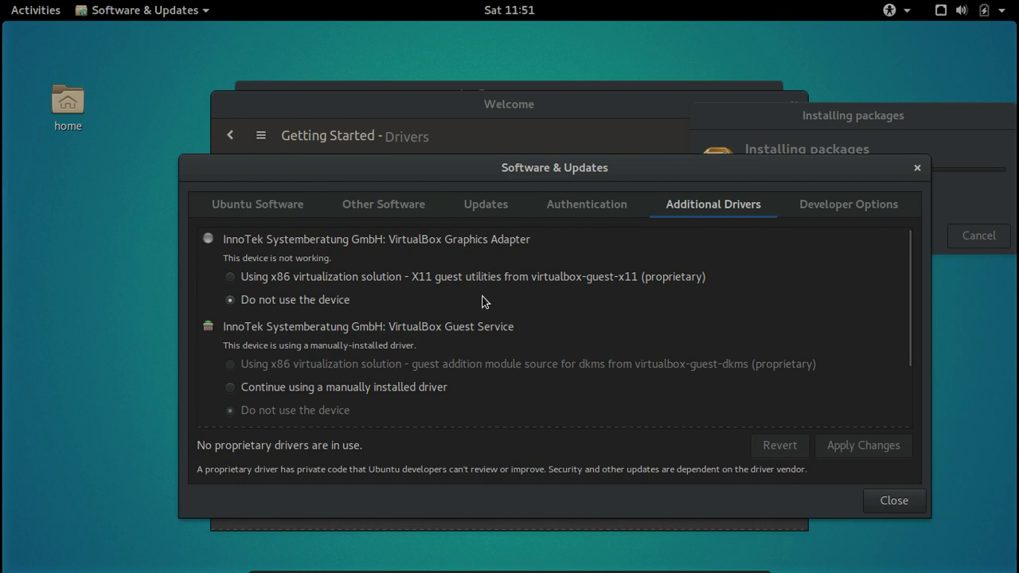
pyautogui.scroll(-2, 483, 301)
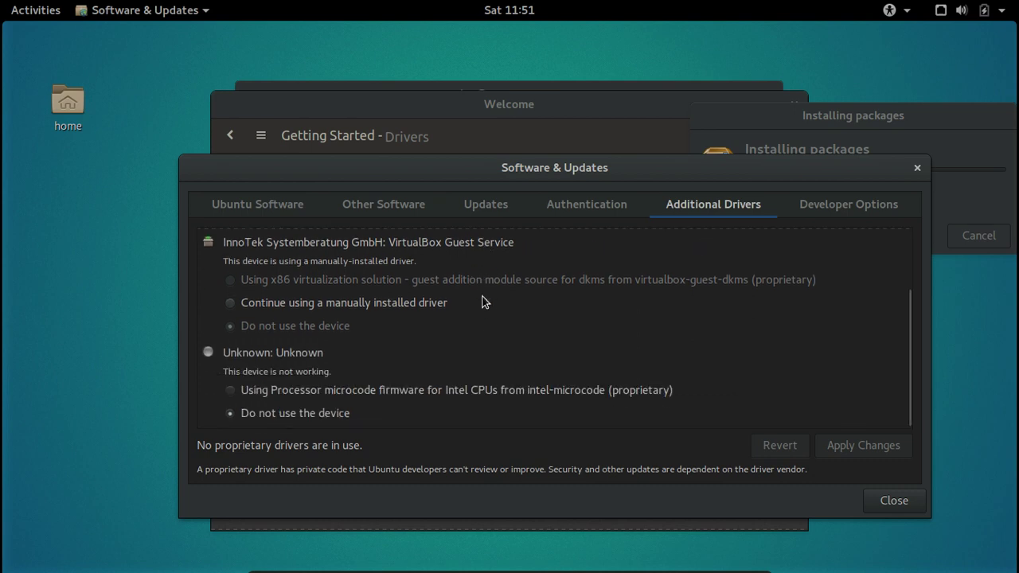
pyautogui.scroll(2, 483, 301)
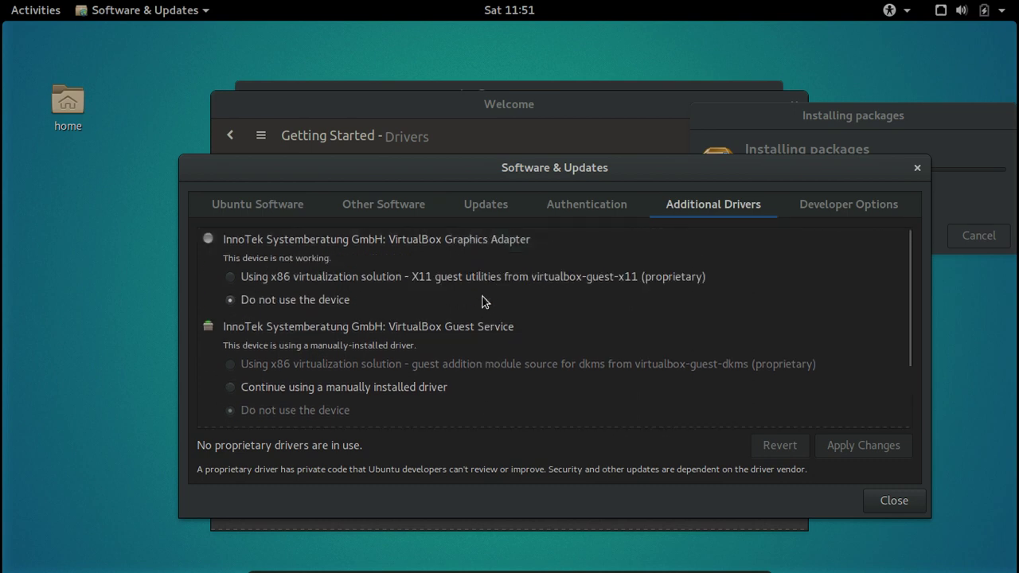
pyautogui.scroll(-2, 482, 301)
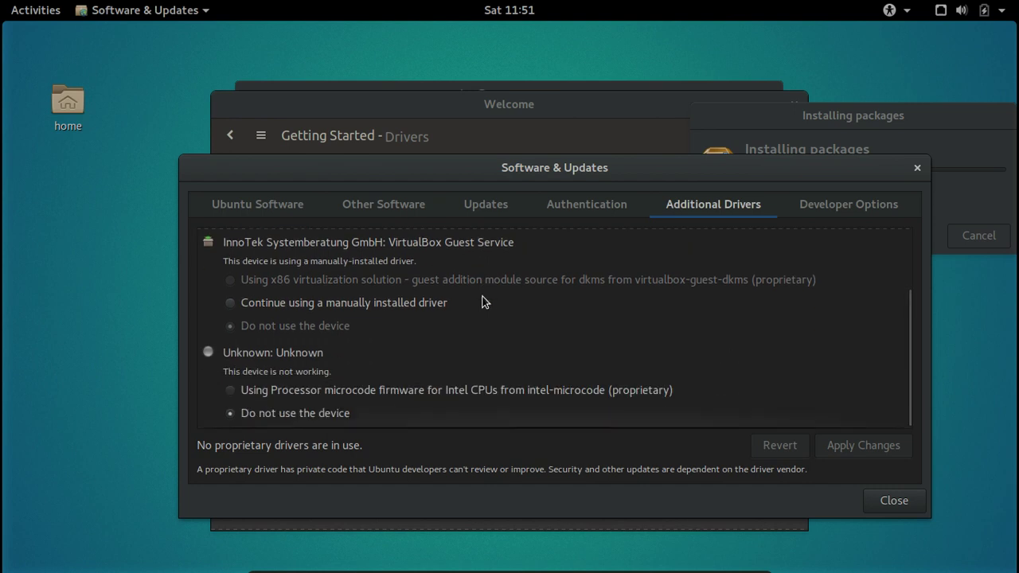
pyautogui.click(406, 391)
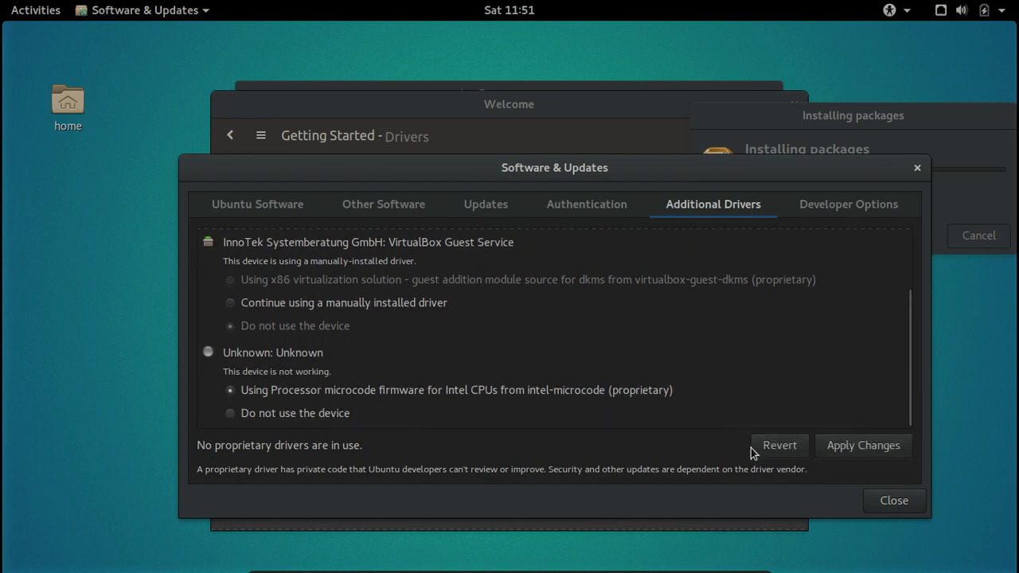
# Apply the intel-microcode driver change, authenticating with the account password.
pyautogui.click(841, 447)
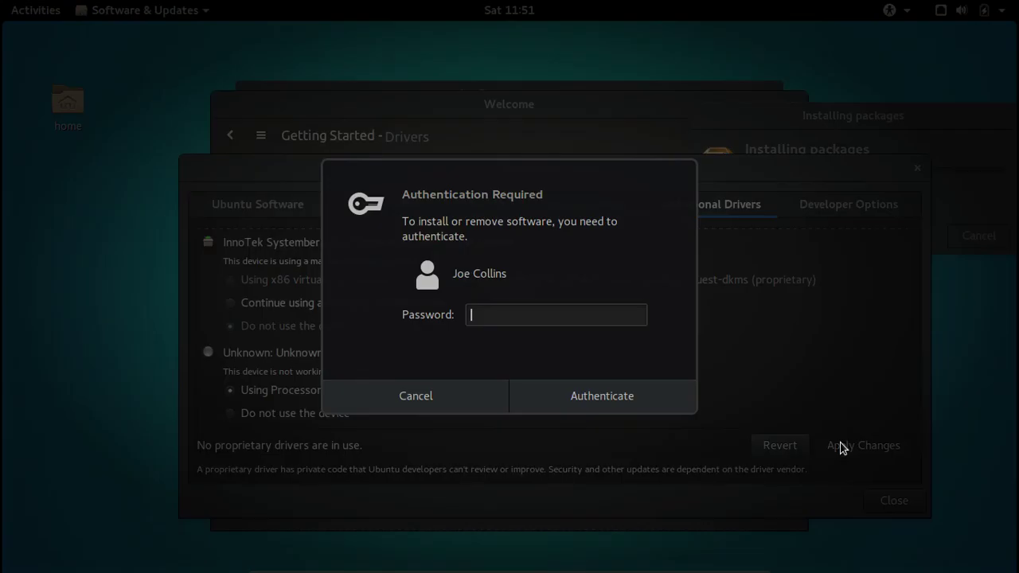
pyautogui.write('••••••••')
pyautogui.press('Return')
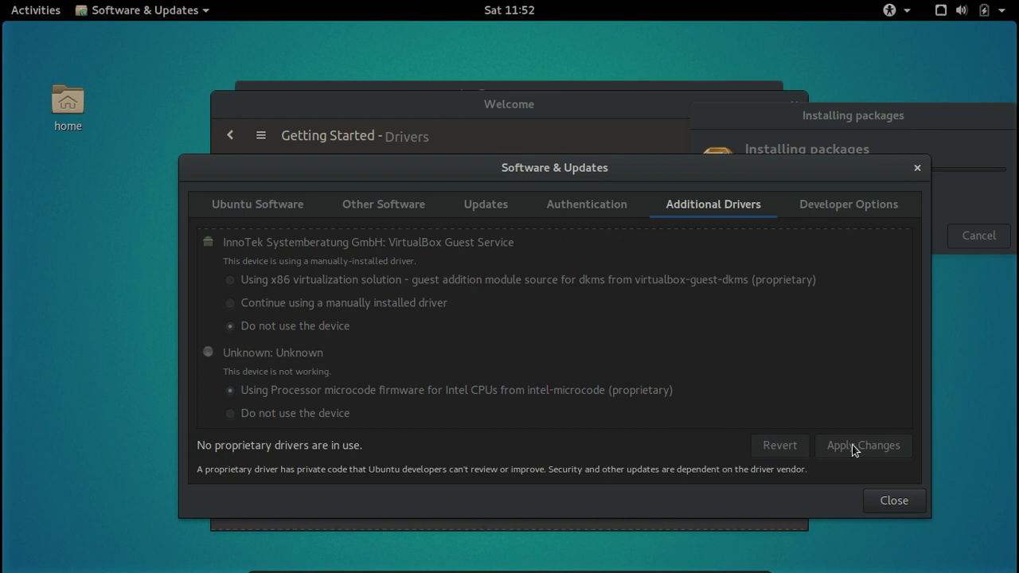
# Close Software & Updates and move the codecs install progress over the Welcome window.
pyautogui.click(905, 507)
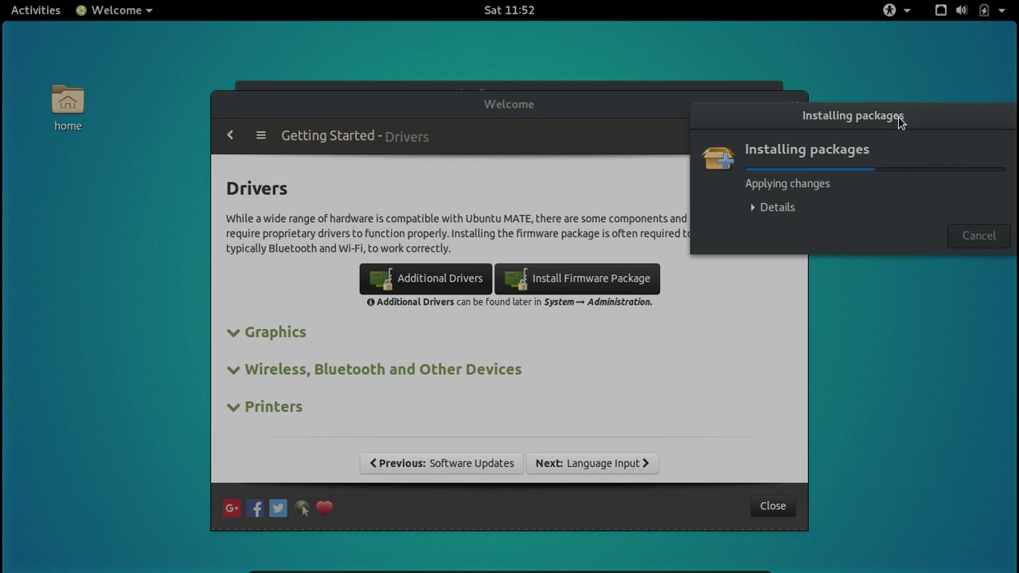
pyautogui.moveTo(897, 117); pyautogui.dragTo(679, 122)
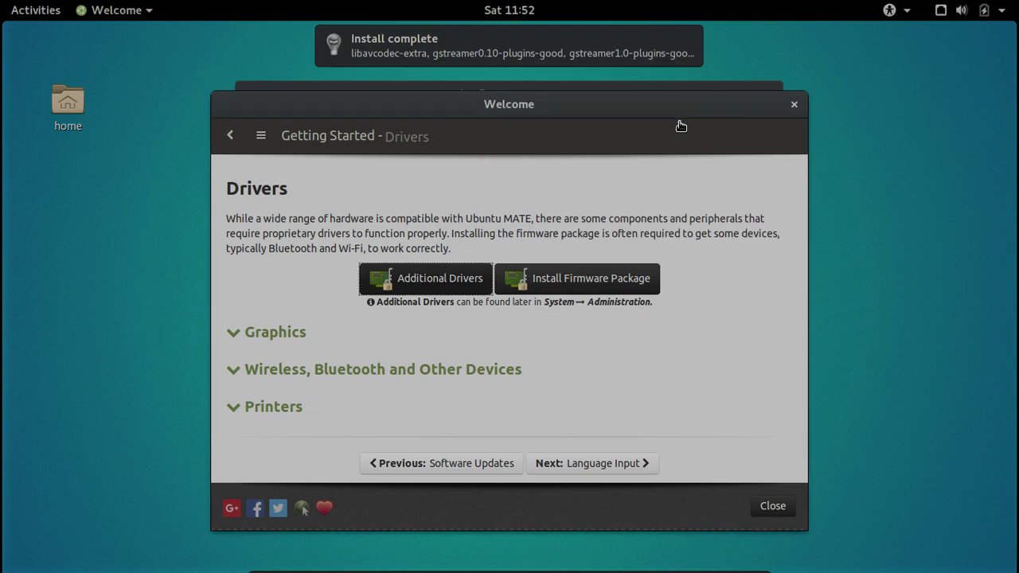
# Try installing the firmware package, dismiss the 'Package does not exist' error, and return to Main Menu.
pyautogui.click(604, 281)
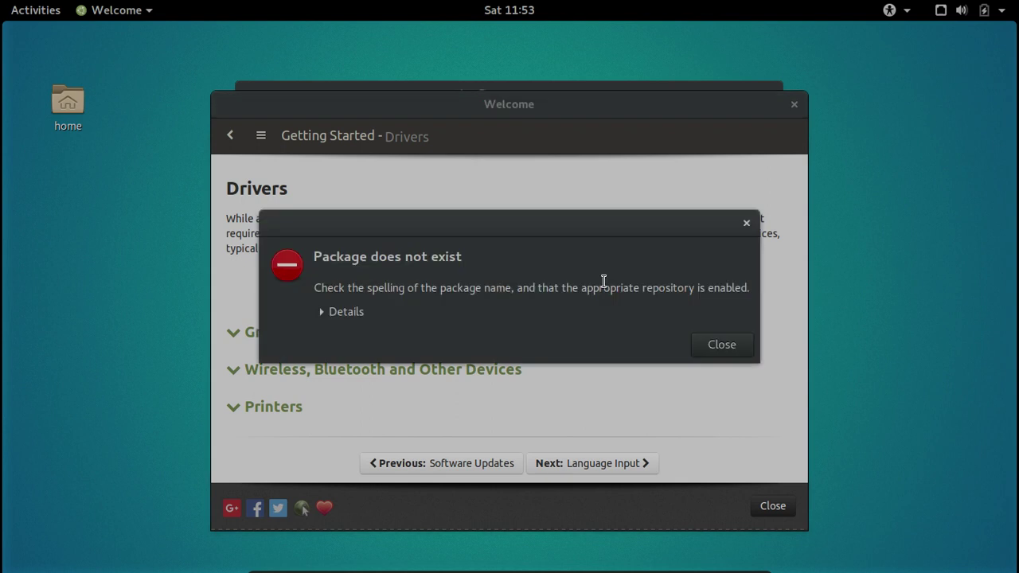
pyautogui.click(712, 345)
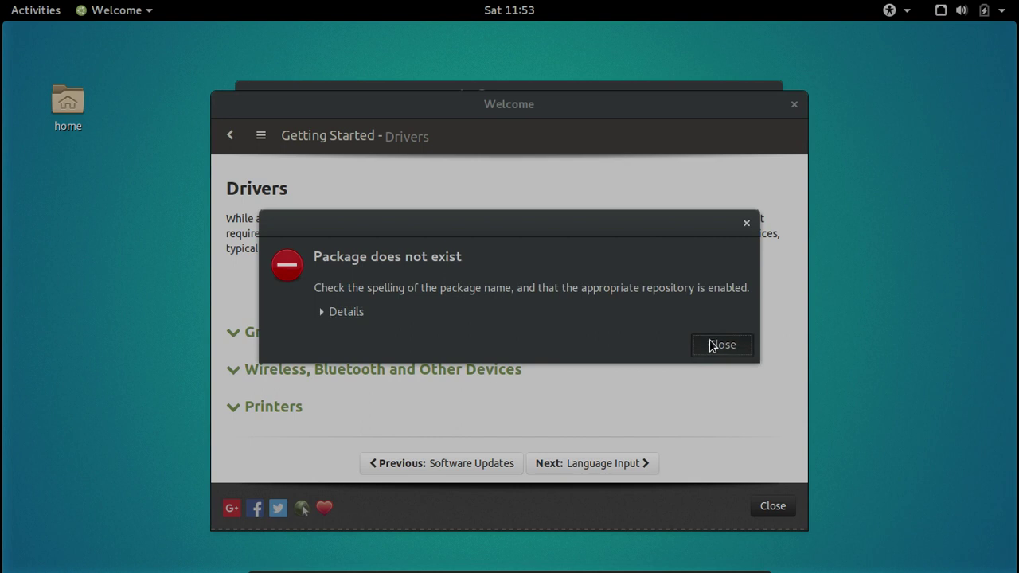
pyautogui.click(717, 345)
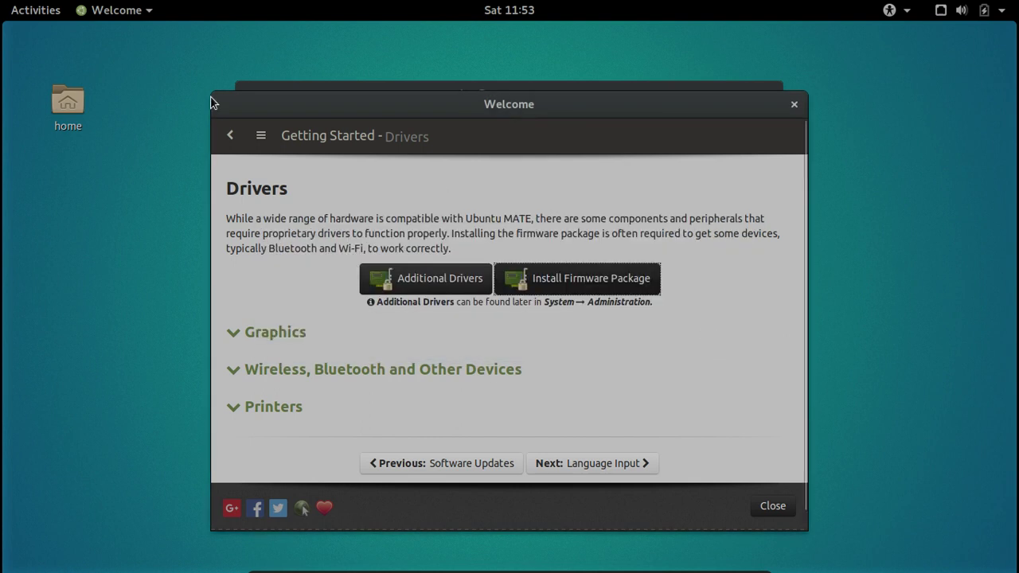
pyautogui.click(229, 141)
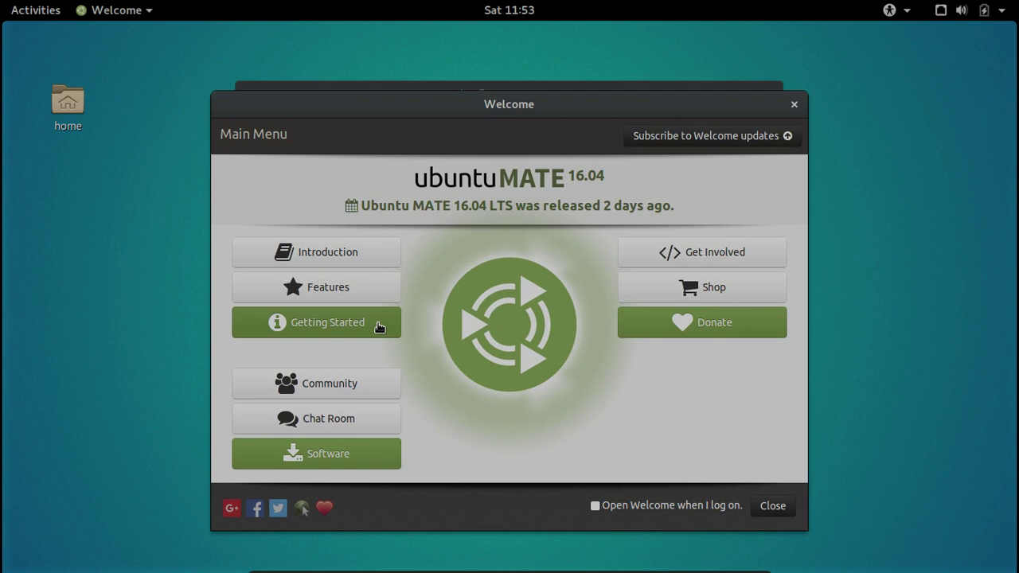
# Subscribe to Welcome updates, authorising the PPA install with the account password.
pyautogui.click(700, 136)
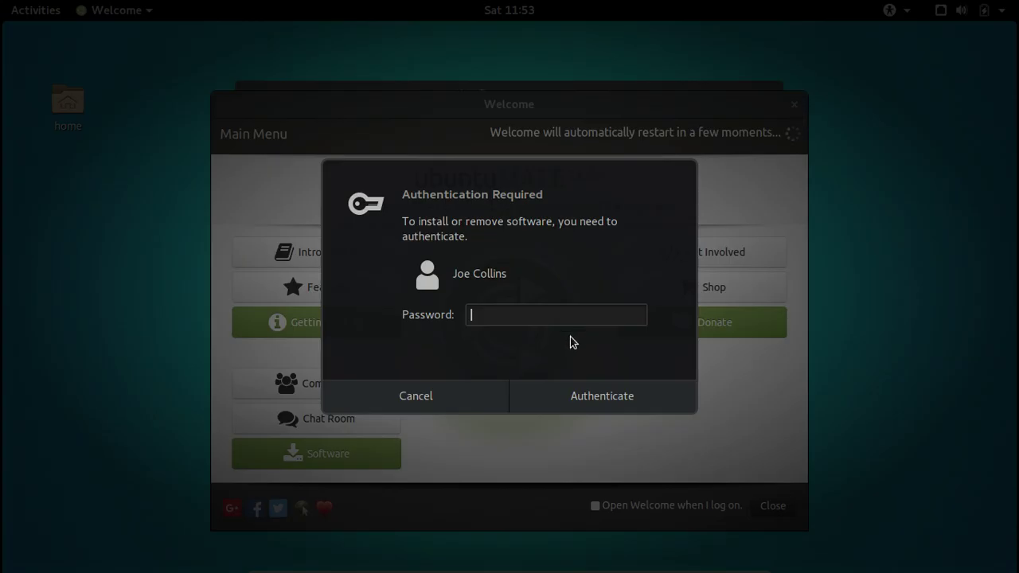
pyautogui.write('••••••••')
pyautogui.press('Return')
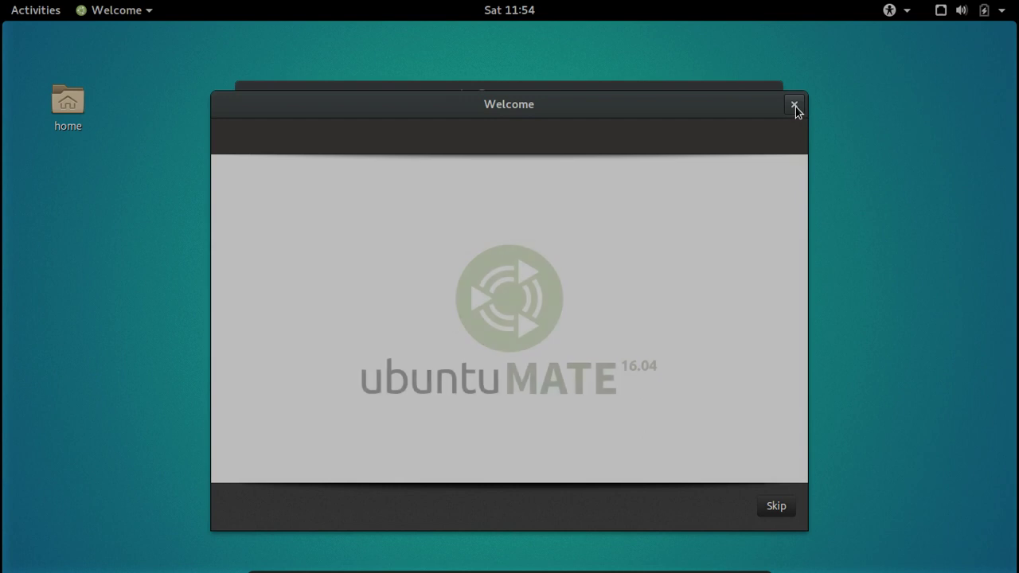
# Close the Welcome and terminal windows, then launch Software from an Activities search for 'software'.
pyautogui.click(795, 106)
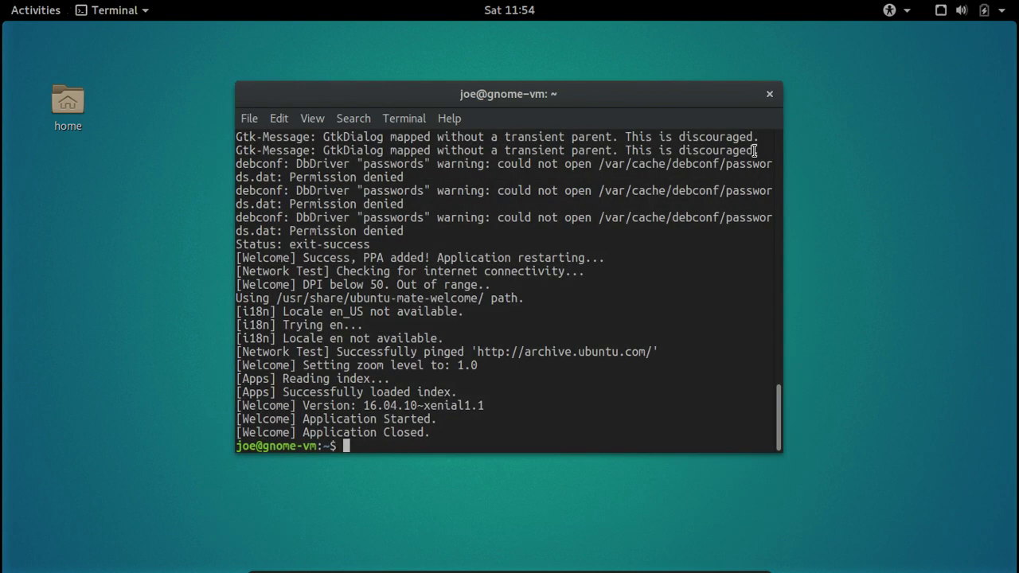
pyautogui.click(769, 96)
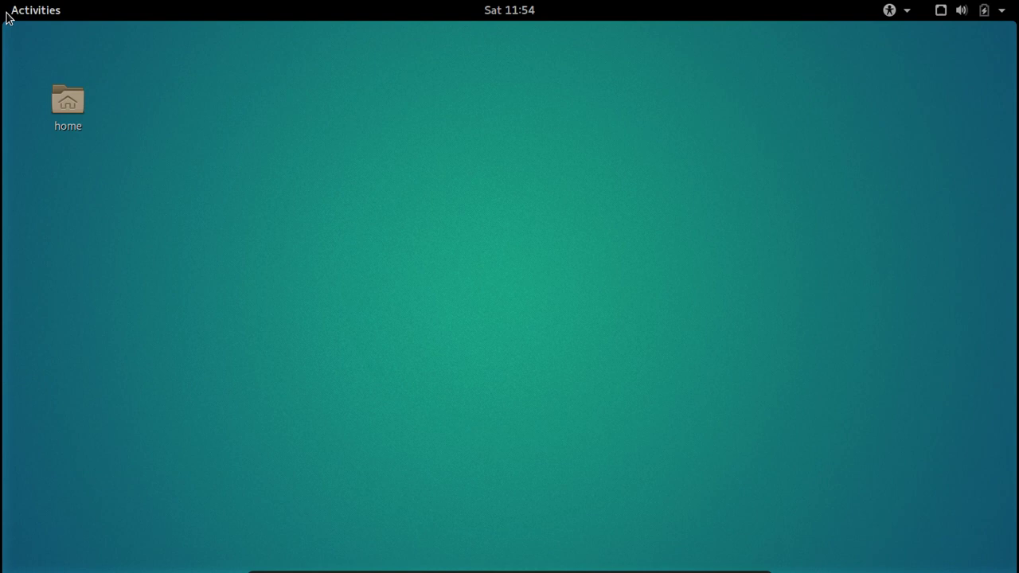
pyautogui.click(6, 16)
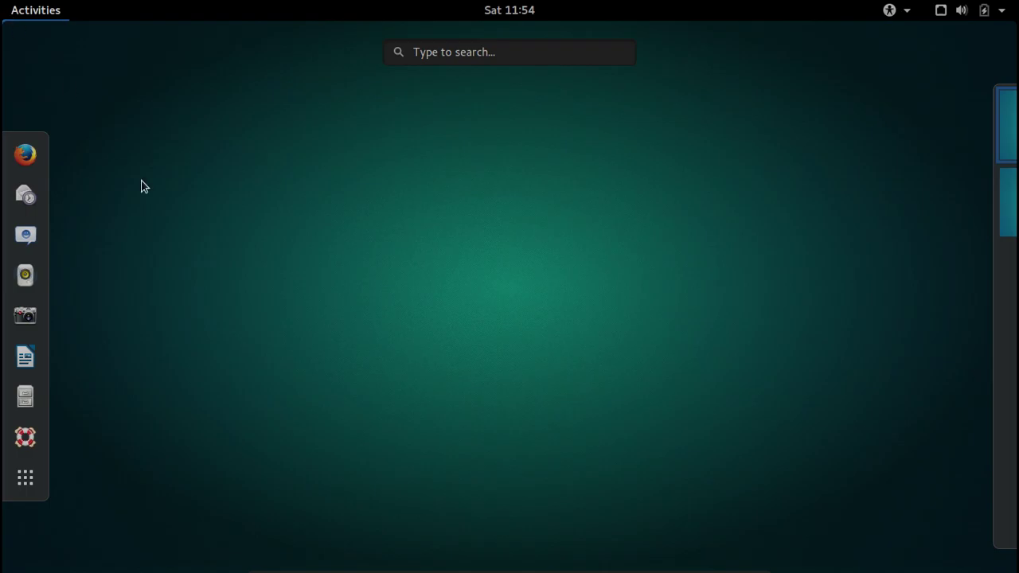
pyautogui.click(525, 51)
pyautogui.write('s')
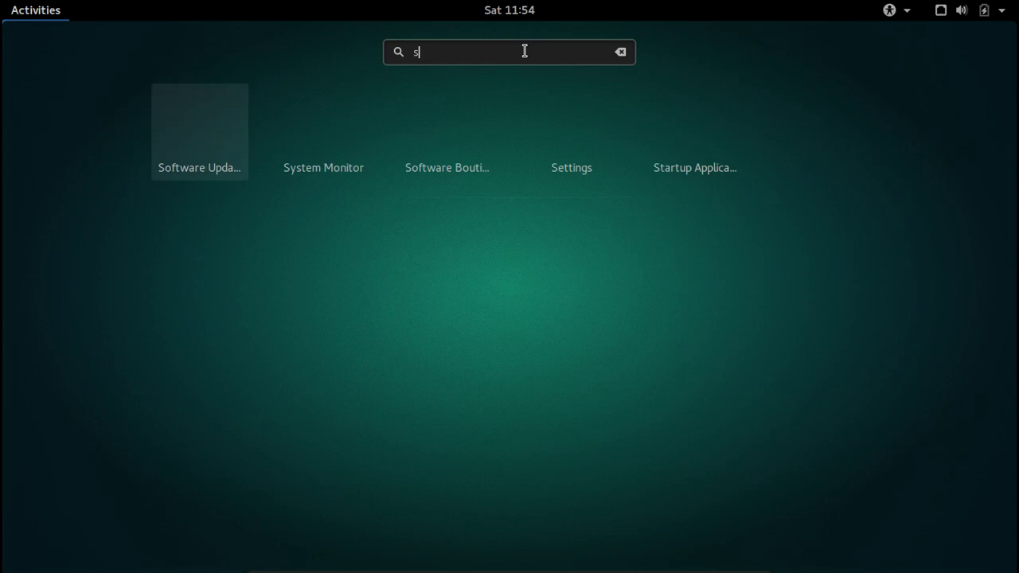
pyautogui.write('oftware')
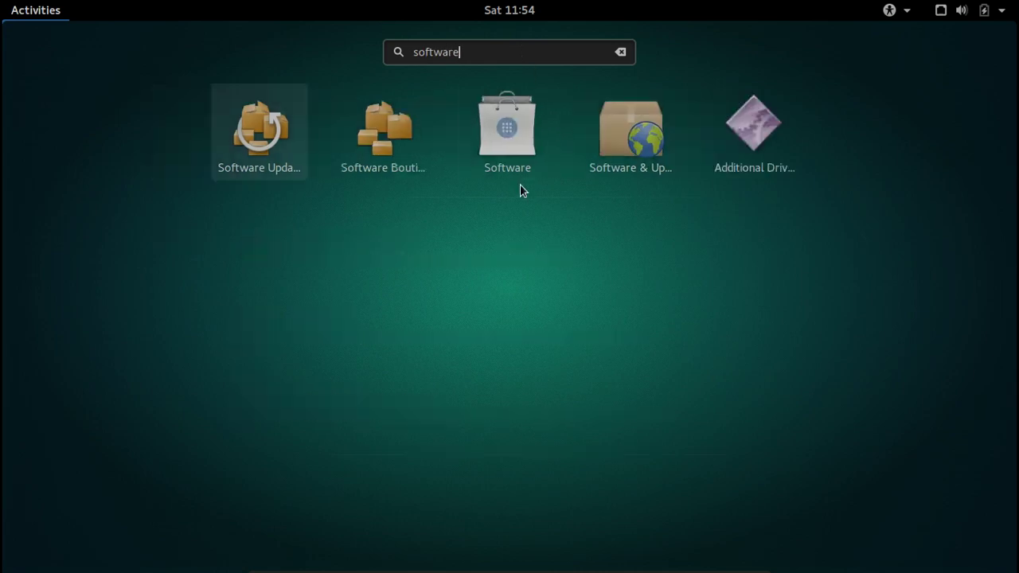
pyautogui.click(500, 145)
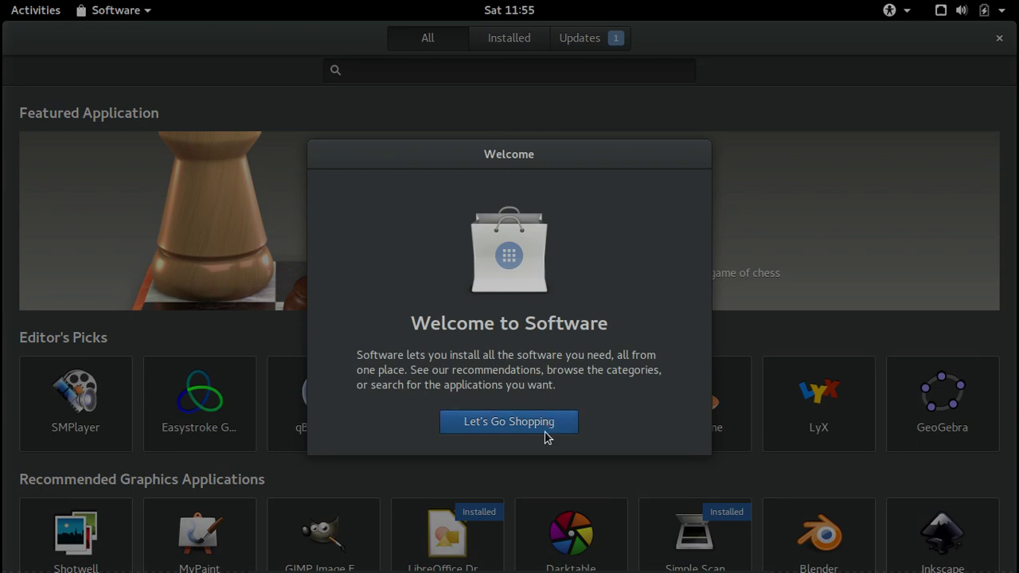
# Dismiss the store's welcome screen, search 'vlc' and install VLC media player with the account password.
pyautogui.click(545, 428)
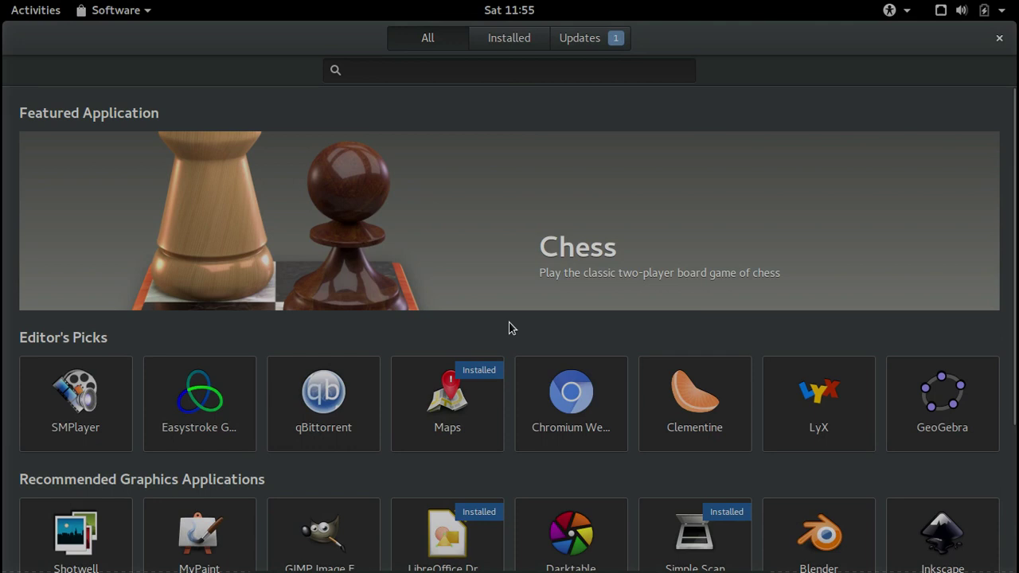
pyautogui.scroll(-3, 510, 328)
pyautogui.scroll(3, 510, 328)
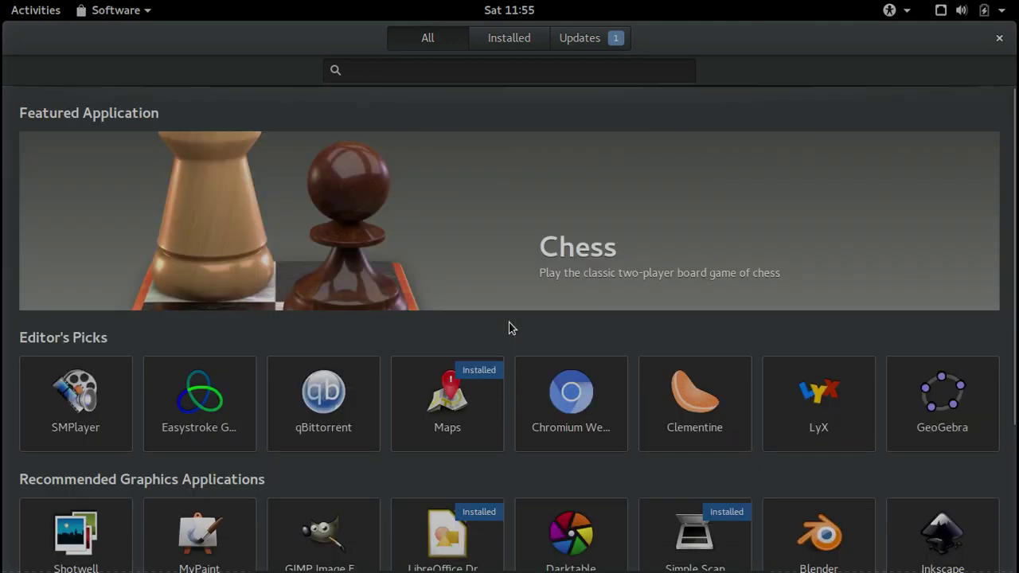
pyautogui.click(498, 71)
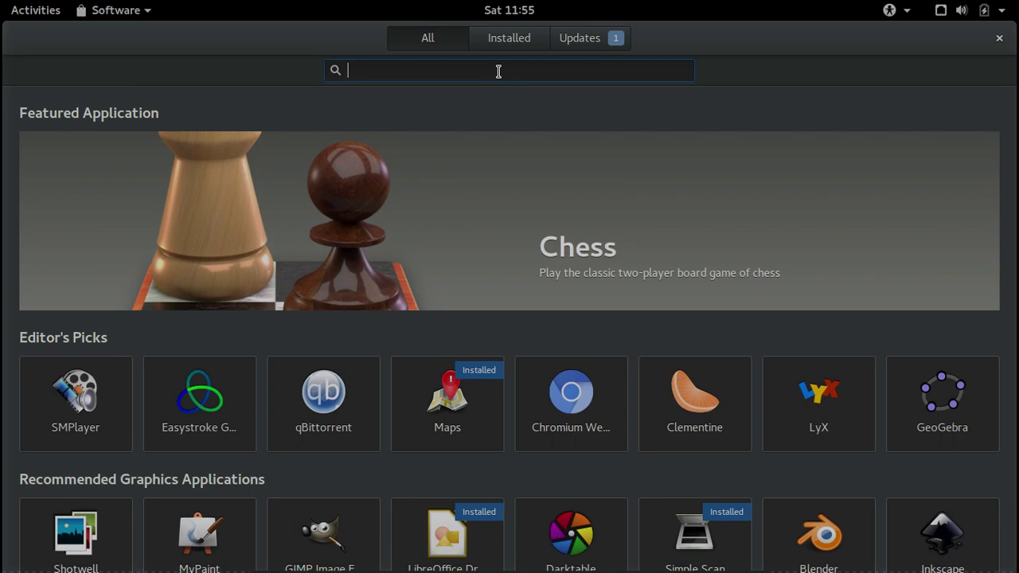
pyautogui.write('vlc')
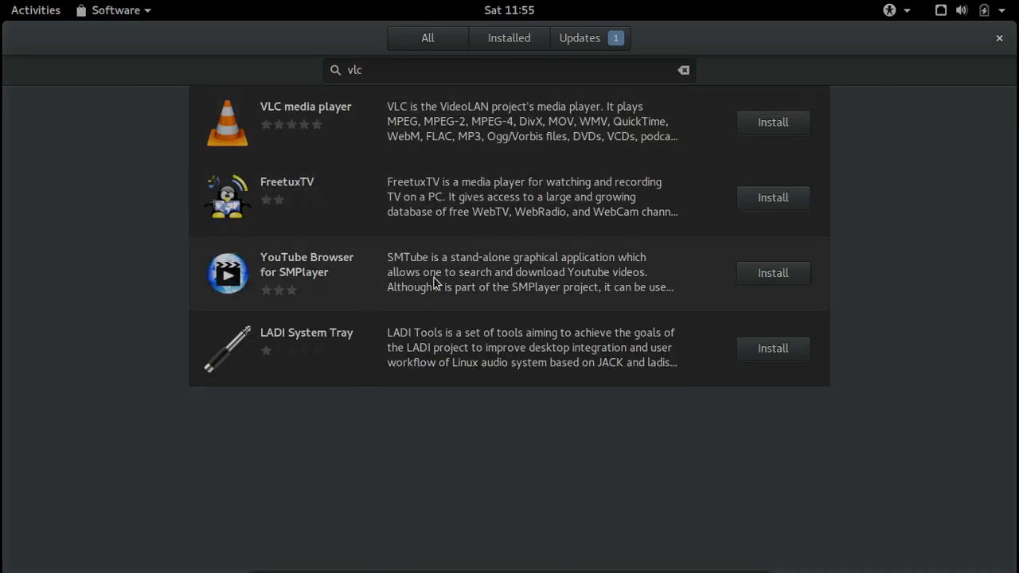
pyautogui.click(760, 127)
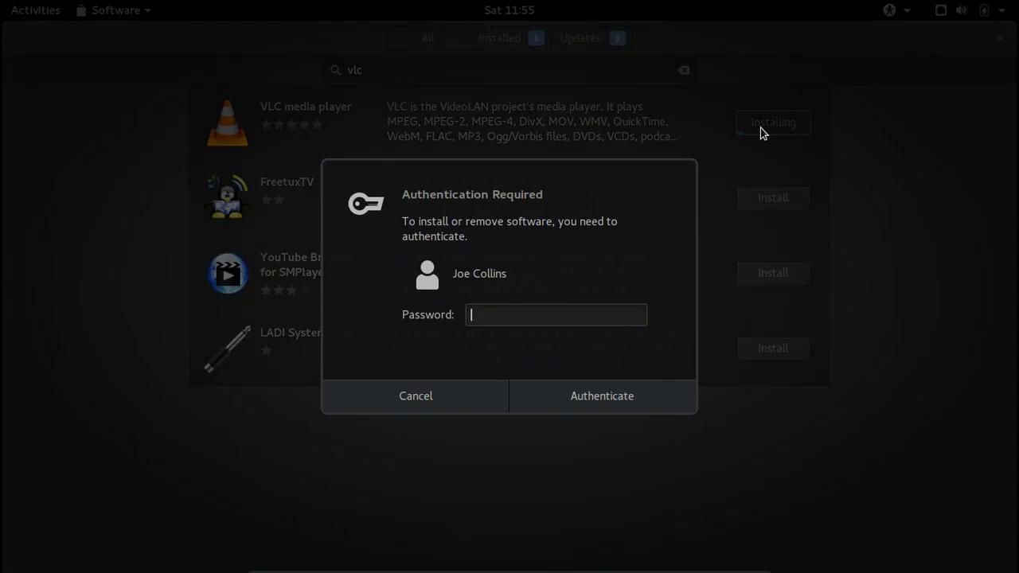
pyautogui.write('••••••••')
pyautogui.press('Return')
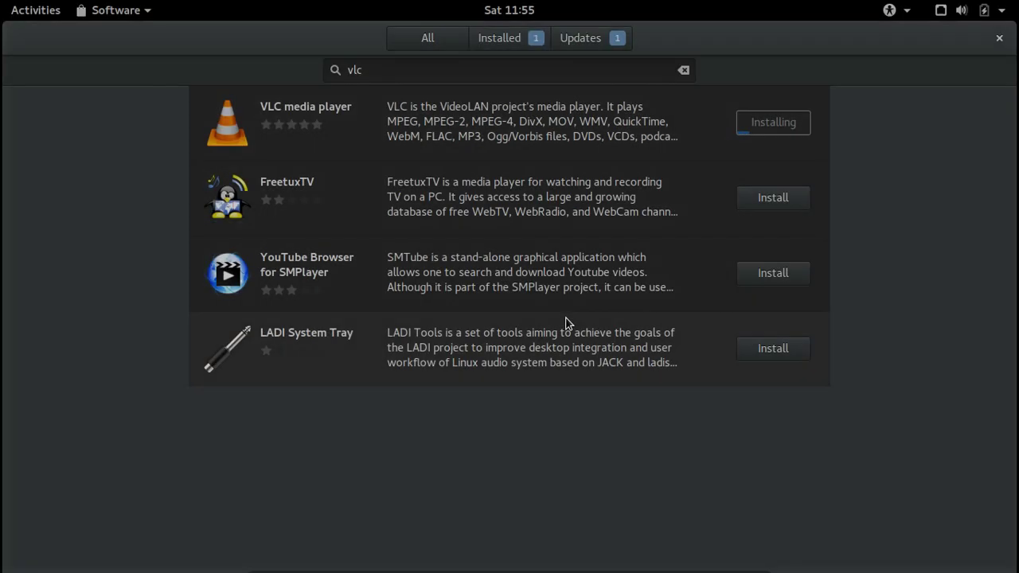
# Search 'thunder' and install Thunderbird Mail.
pyautogui.click(478, 73)
pyautogui.press('BackSpace')
pyautogui.press('BackSpace')
pyautogui.press('BackSpace')
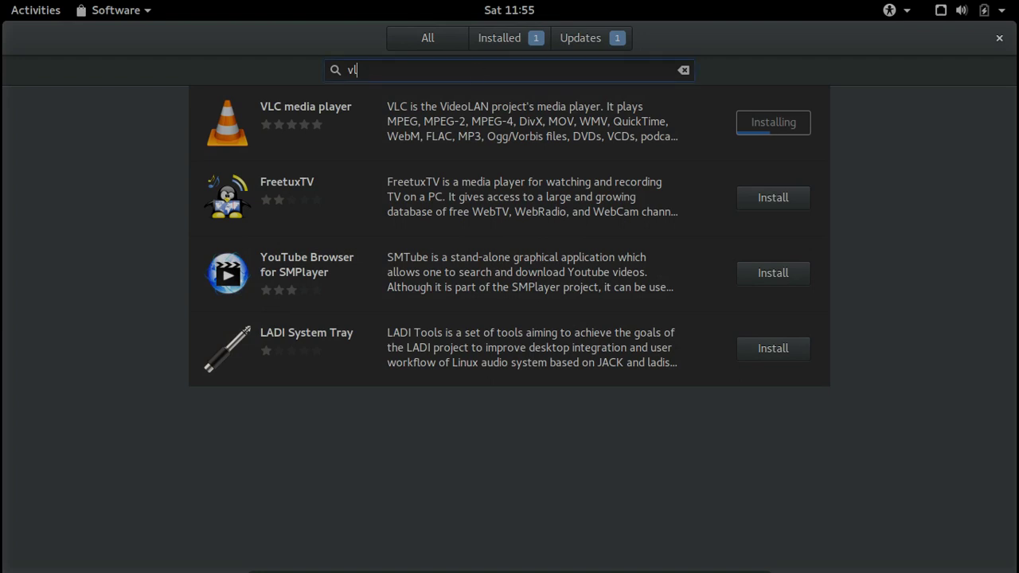
pyautogui.write('th')
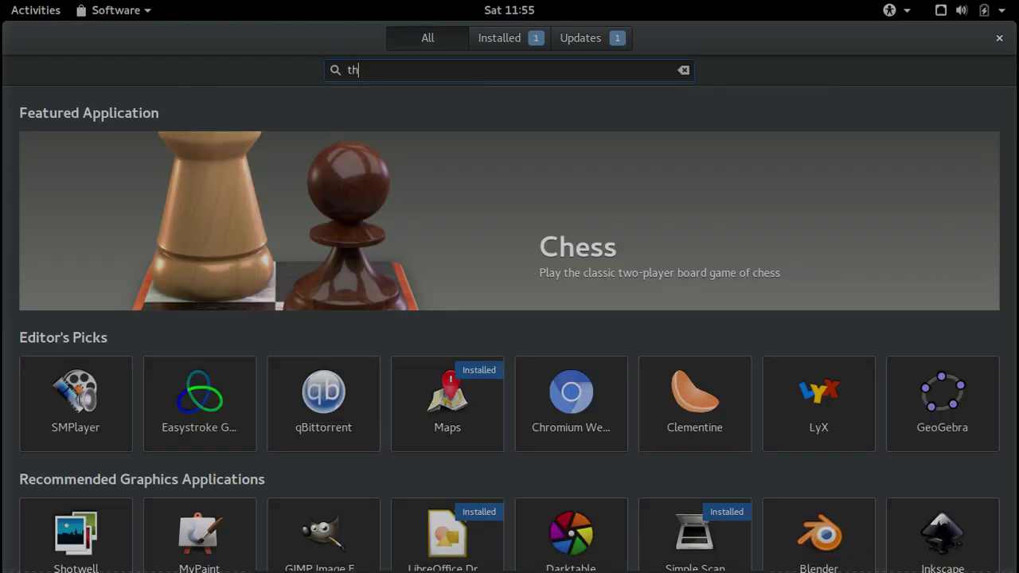
pyautogui.write('under')
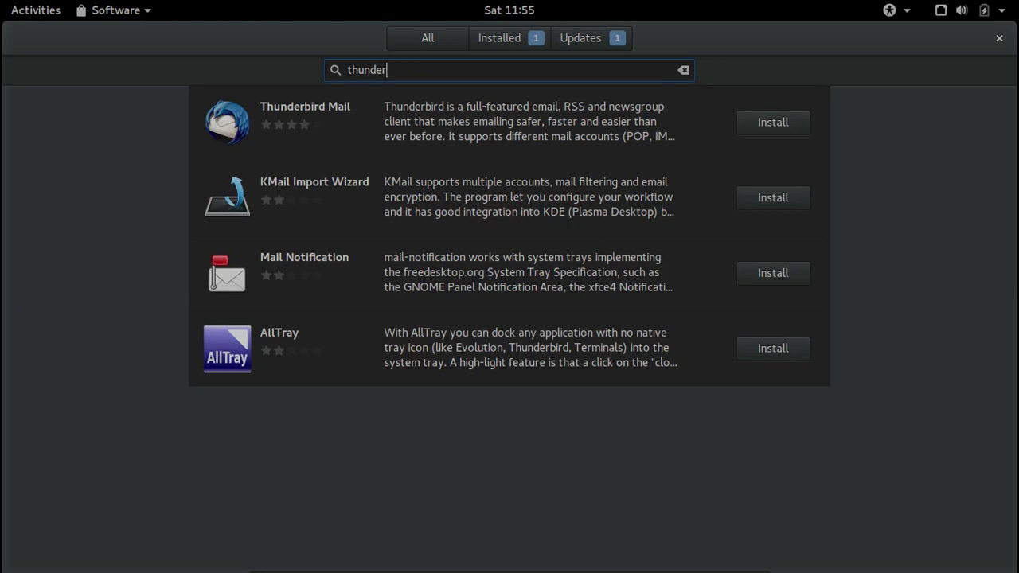
pyautogui.click(770, 125)
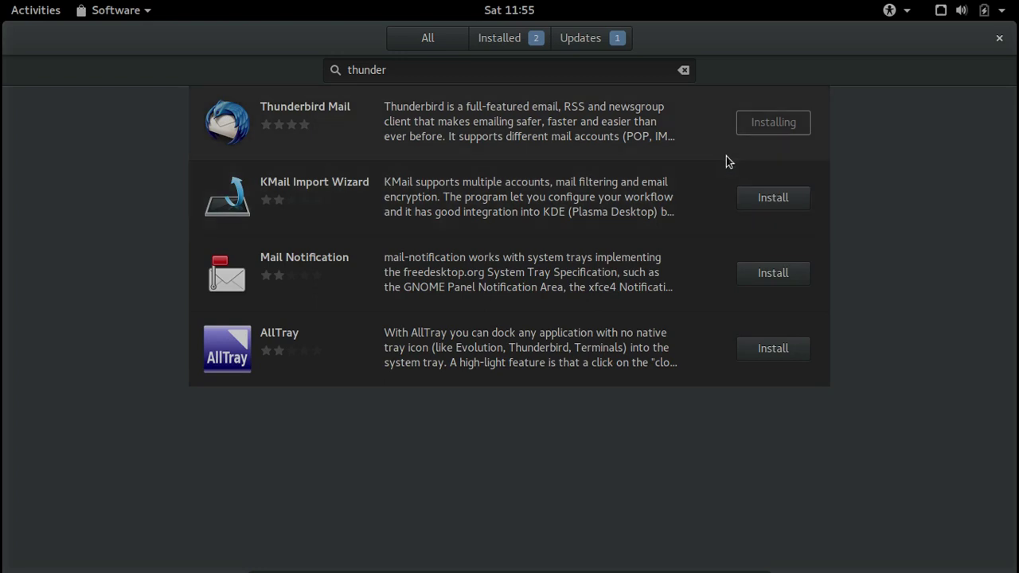
# Search 'bleachbit' and install BleachBit.
pyautogui.click(517, 72)
pyautogui.press('BackSpace')
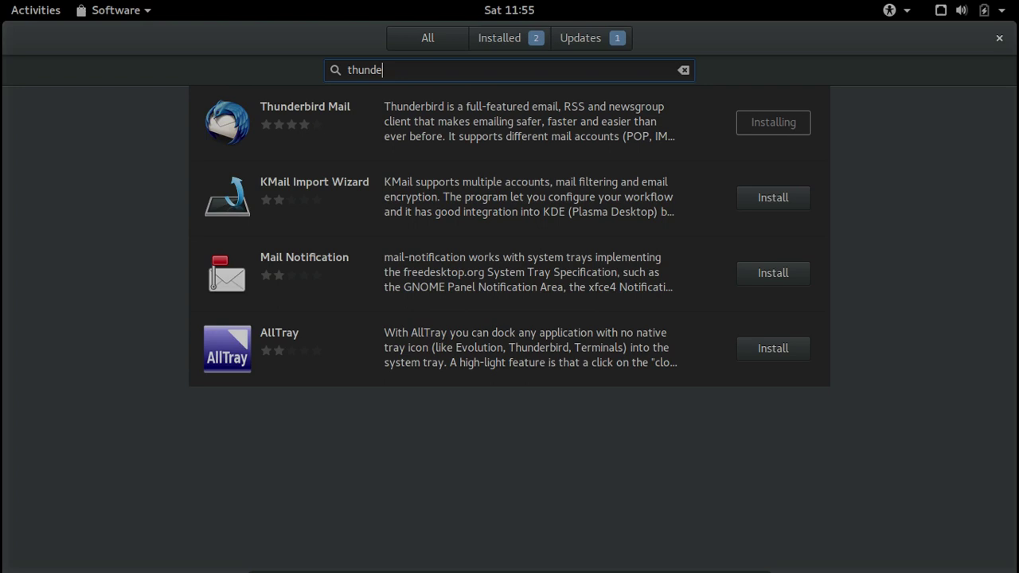
pyautogui.press('BackSpace')
pyautogui.press('BackSpace')
pyautogui.press('BackSpace')
pyautogui.press('BackSpace')
pyautogui.press('BackSpace')
pyautogui.press('BackSpace')
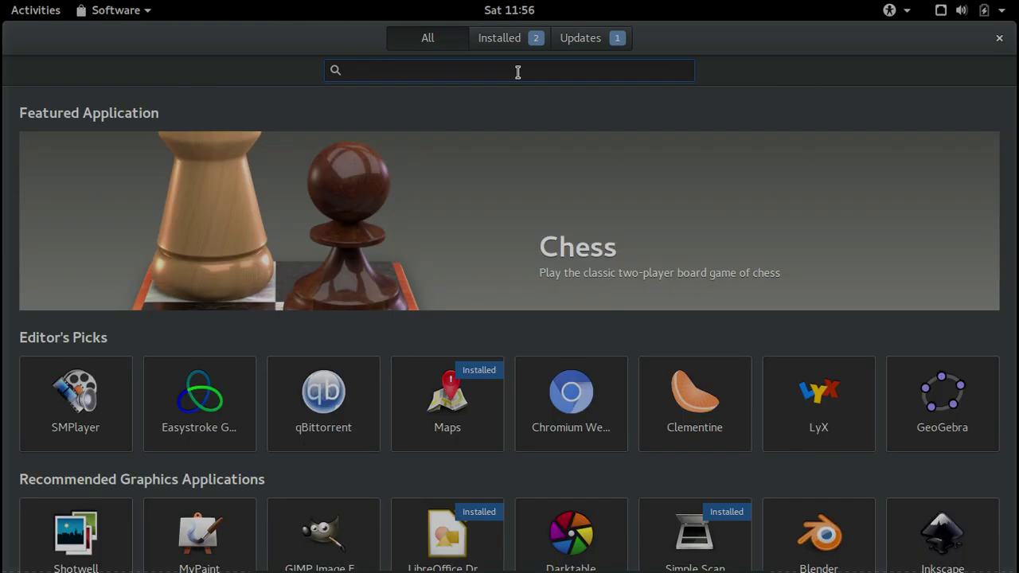
pyautogui.write('blea')
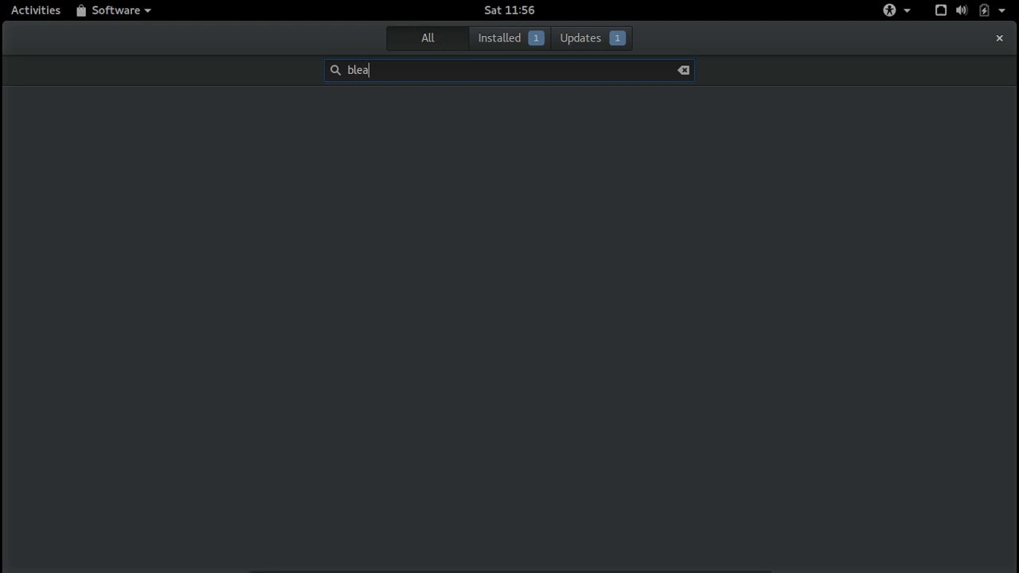
pyautogui.write('chbit')
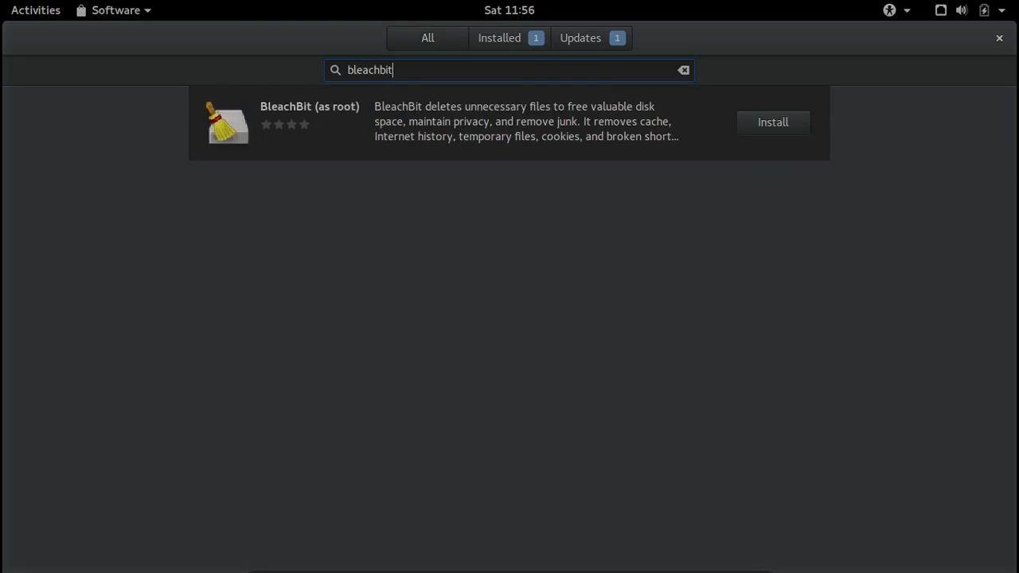
pyautogui.click(757, 128)
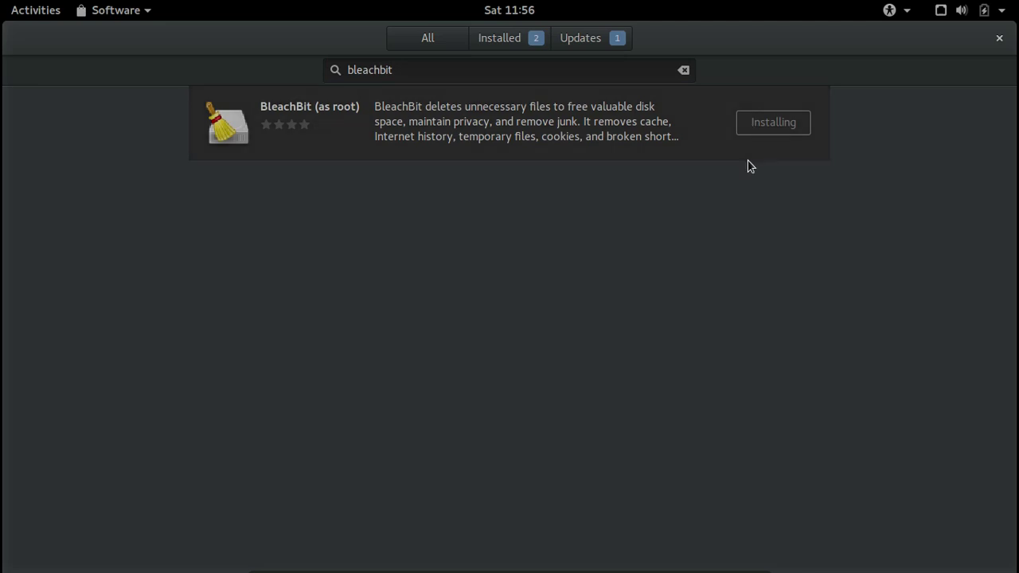
# Install Htop from a 'htop' search, then view the pending OS Updates.
pyautogui.click(475, 71)
pyautogui.press('BackSpace')
pyautogui.press('BackSpace')
pyautogui.press('BackSpace')
pyautogui.press('BackSpace')
pyautogui.press('BackSpace')
pyautogui.press('BackSpace')
pyautogui.press('BackSpace')
pyautogui.press('BackSpace')
pyautogui.press('BackSpace')
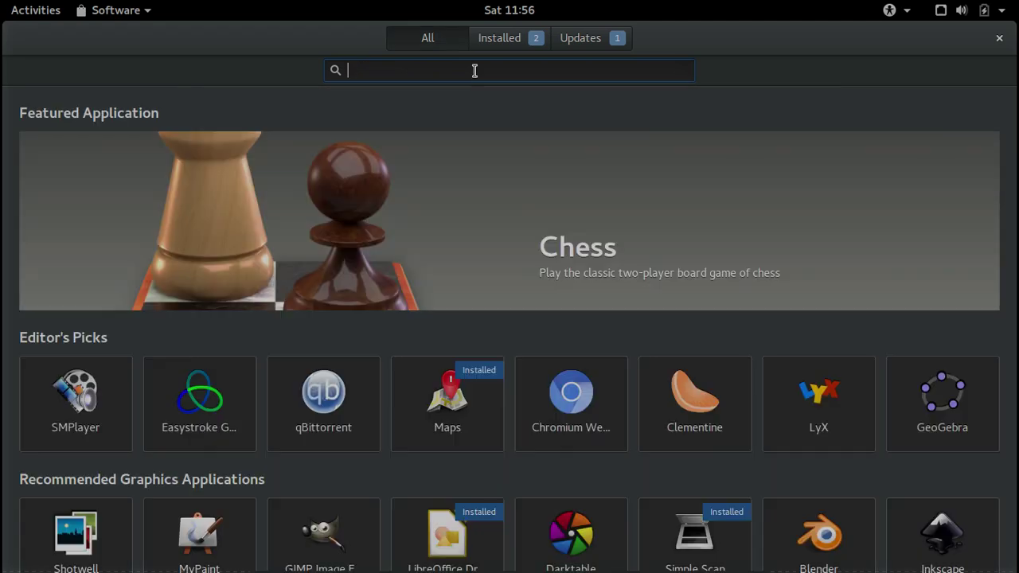
pyautogui.write('htop')
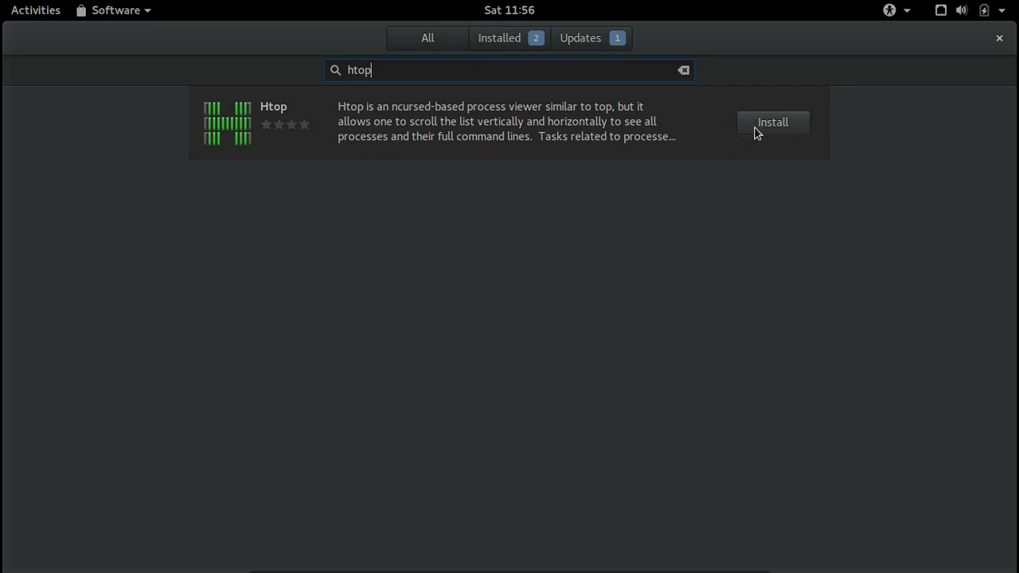
pyautogui.click(759, 134)
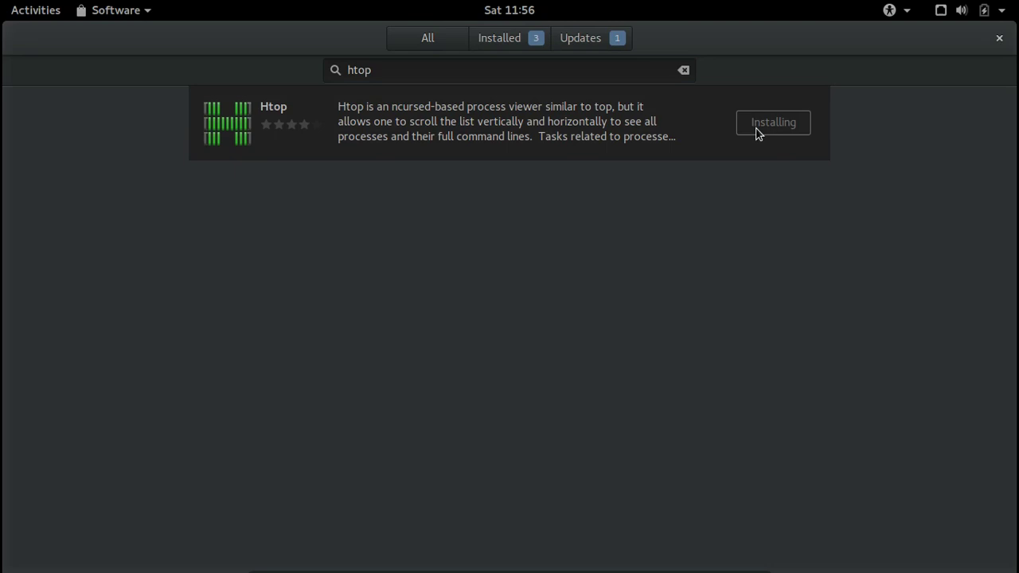
pyautogui.click(592, 46)
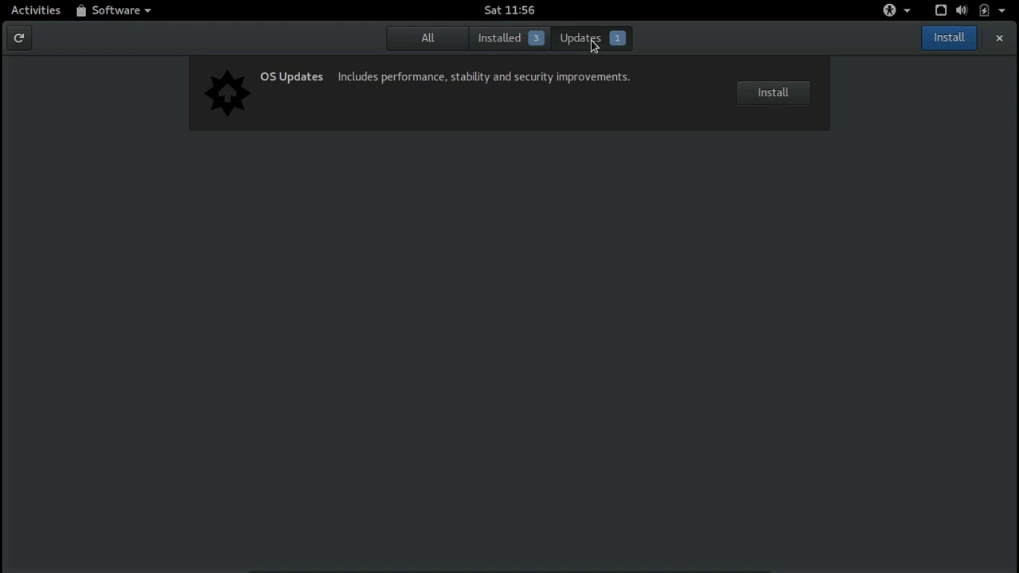
# Check the Installed list, return to the store's All page, and bring up the Activities overview.
pyautogui.click(514, 44)
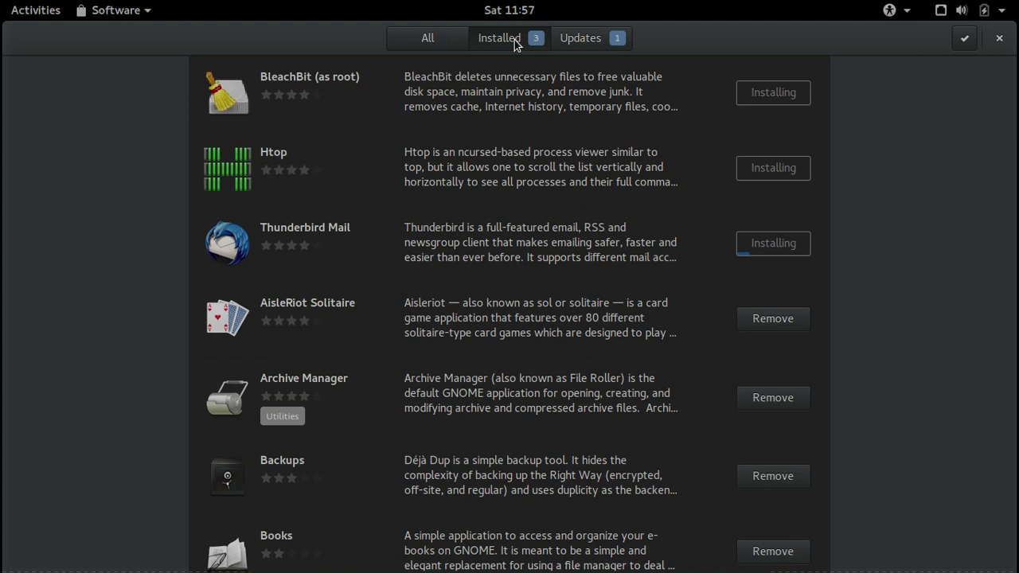
pyautogui.click(432, 38)
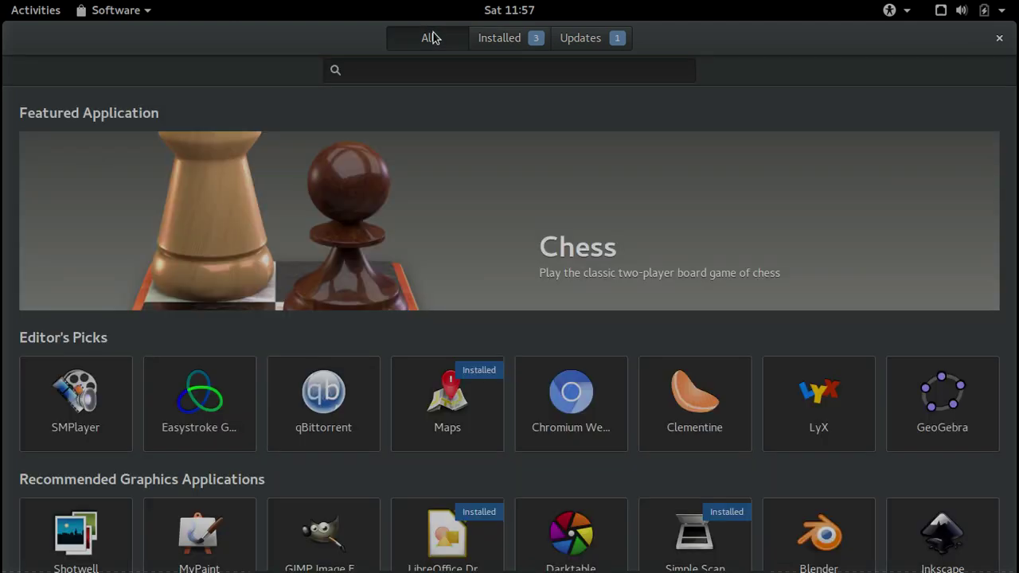
pyautogui.scroll(-5, 494, 199)
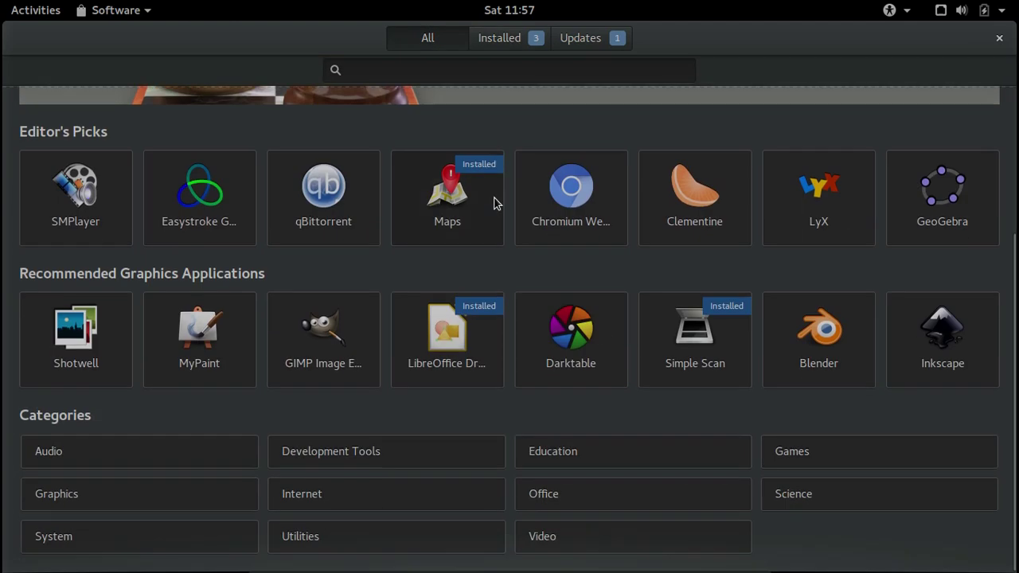
pyautogui.scroll(5, 494, 197)
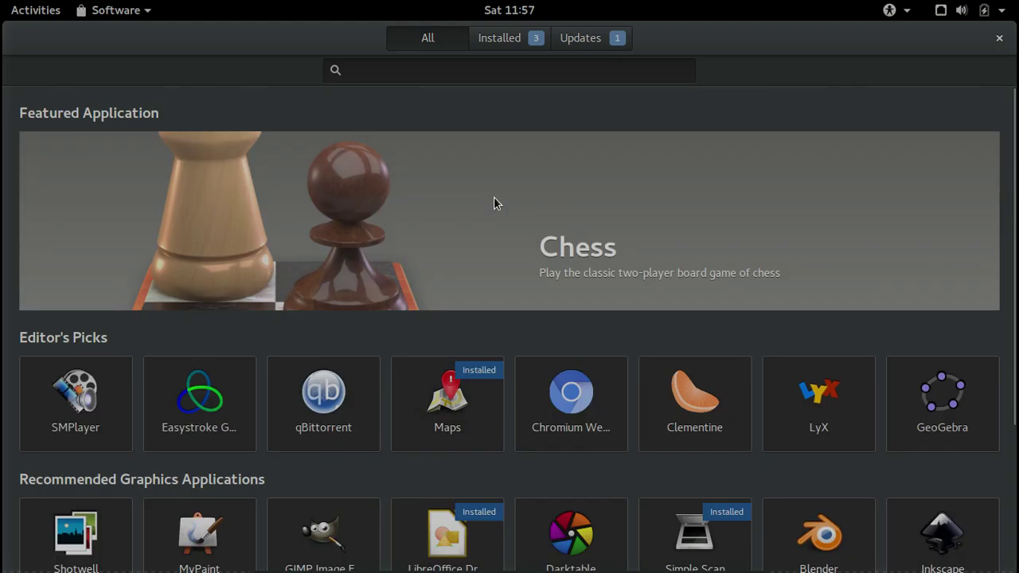
pyautogui.scroll(-5, 494, 197)
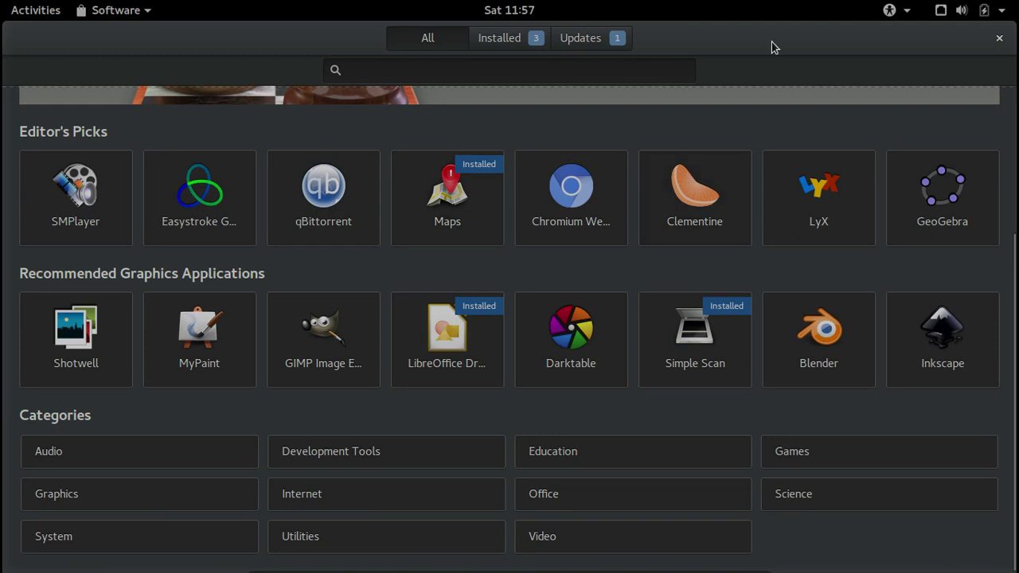
pyautogui.scroll(3, 585, 253)
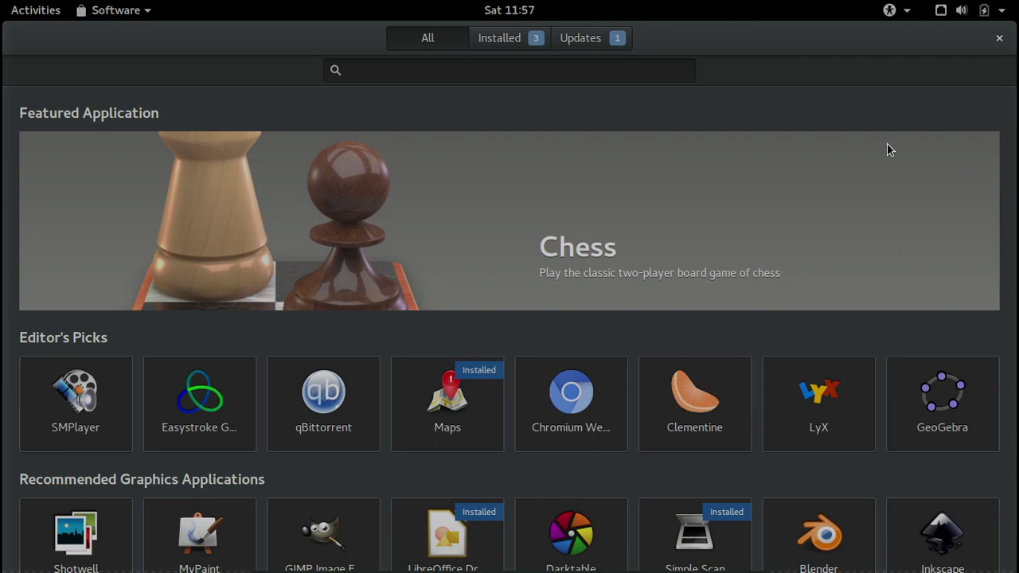
pyautogui.press('super')
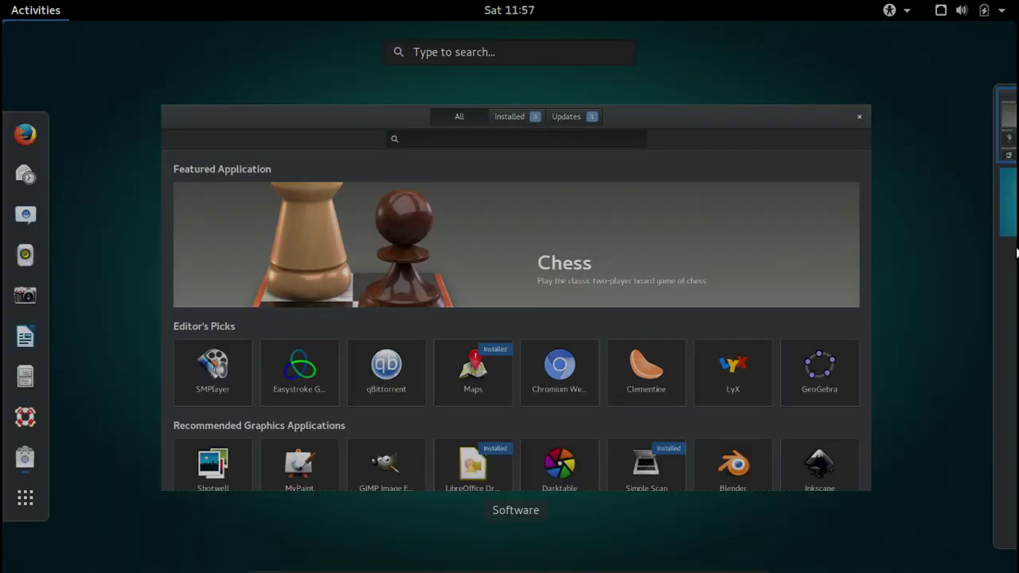
# Switch to the empty second workspace and launch Software Boutique by searching 'softwar'.
pyautogui.moveTo(990, 239)
pyautogui.click(964, 205)
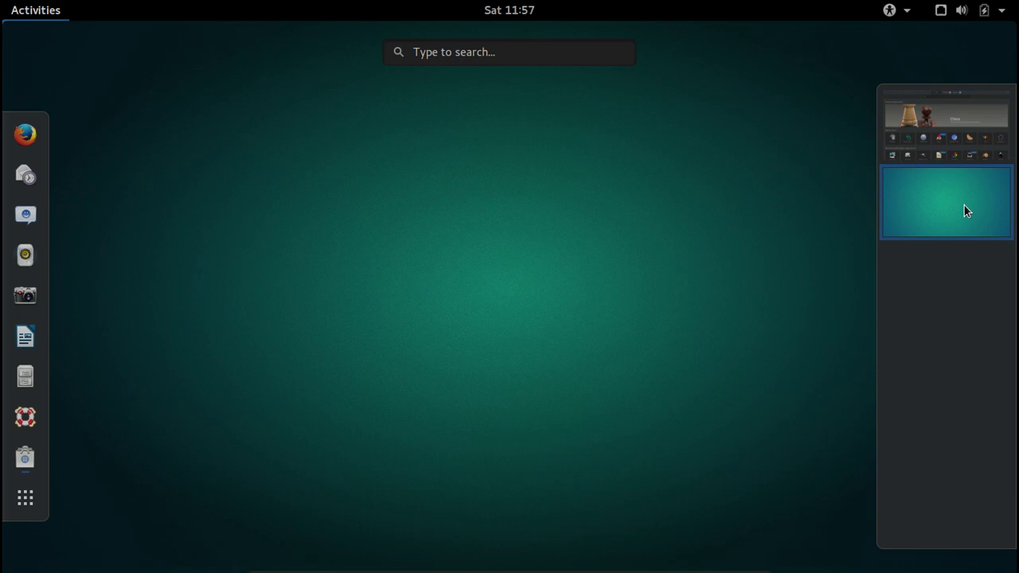
pyautogui.click(550, 55)
pyautogui.write('s')
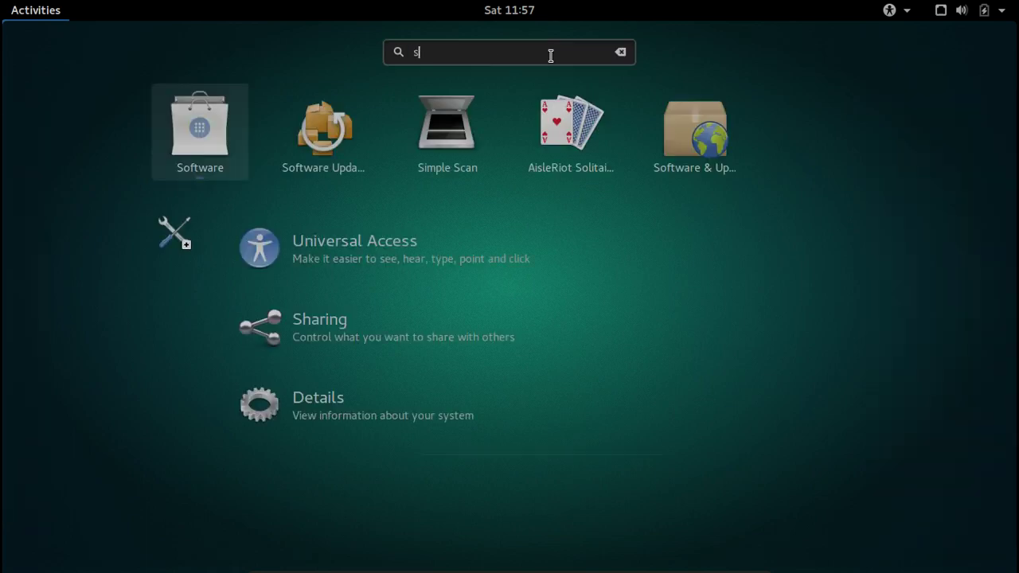
pyautogui.write('oftwar')
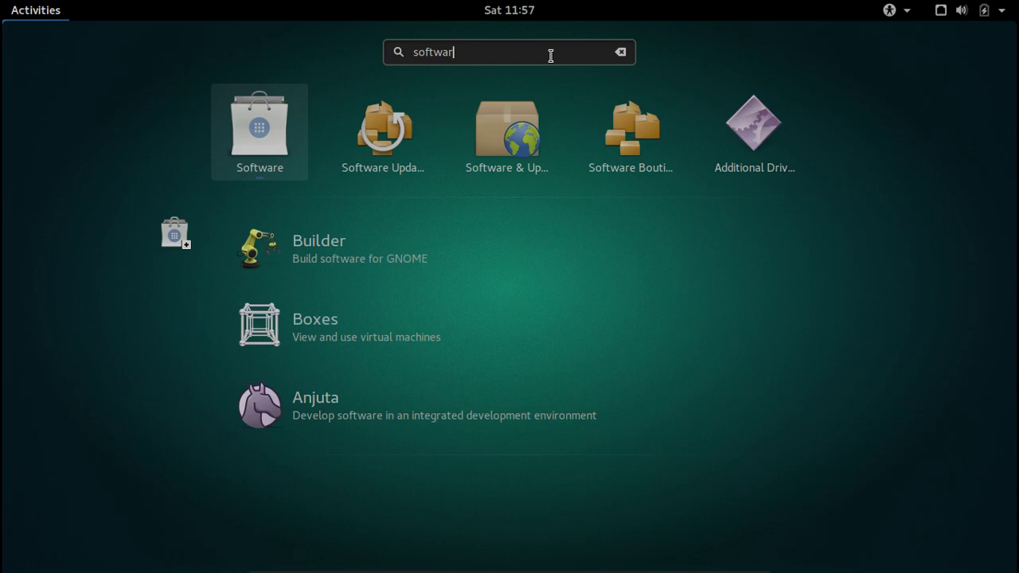
pyautogui.click(636, 136)
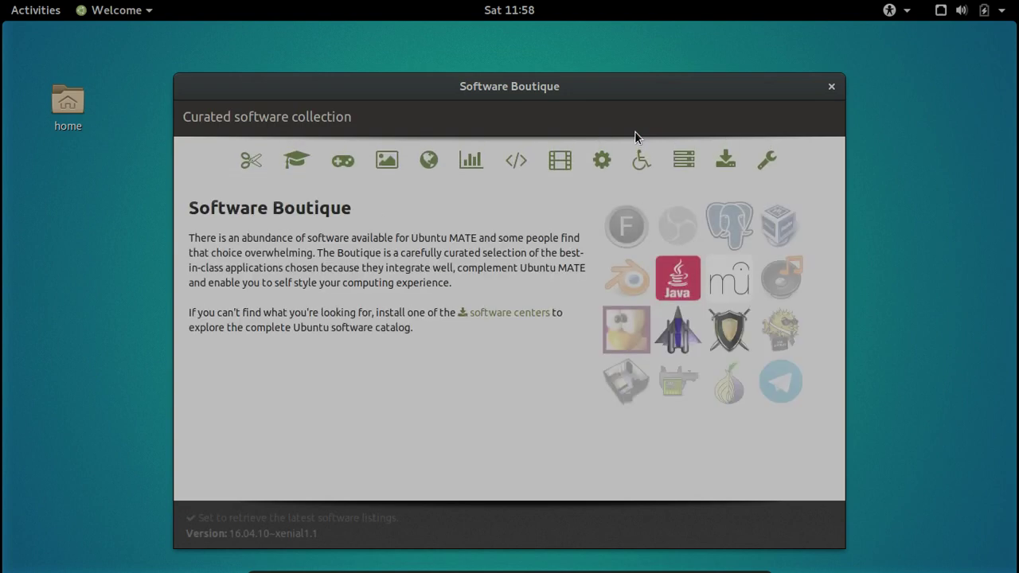
# Browse Software Boutique's Internet category down through apps like X2Go Client and Zenmap.
pyautogui.click(428, 162)
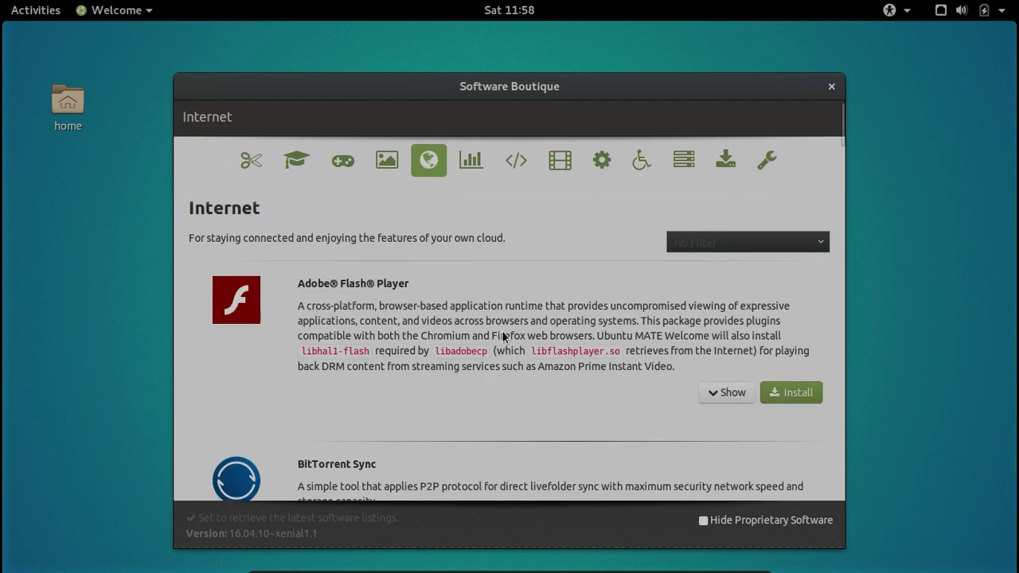
pyautogui.scroll(-5, 503, 337)
pyautogui.scroll(-10, 503, 337)
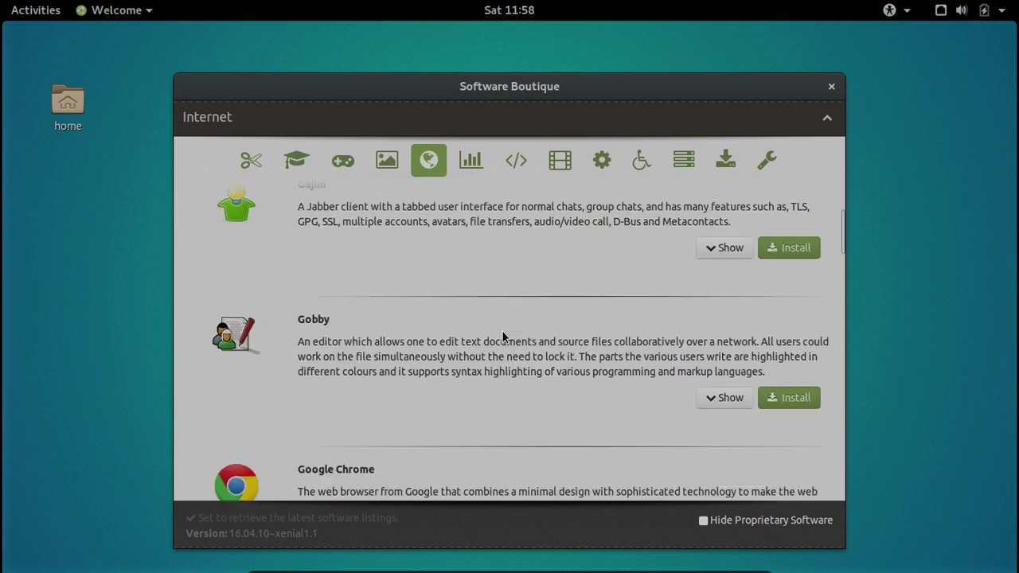
pyautogui.scroll(-2, 502, 337)
pyautogui.scroll(-8, 502, 337)
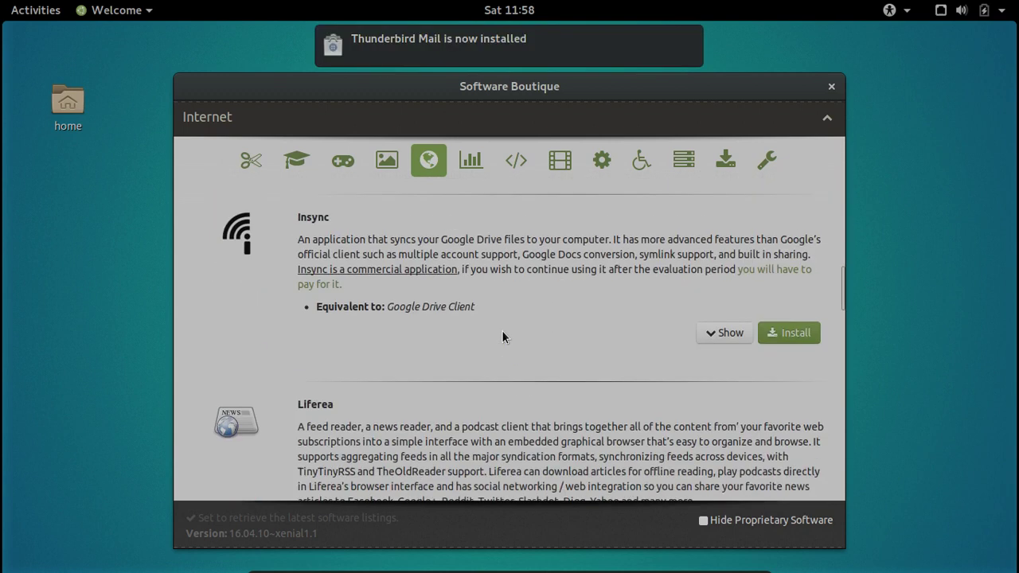
pyautogui.scroll(-8, 502, 337)
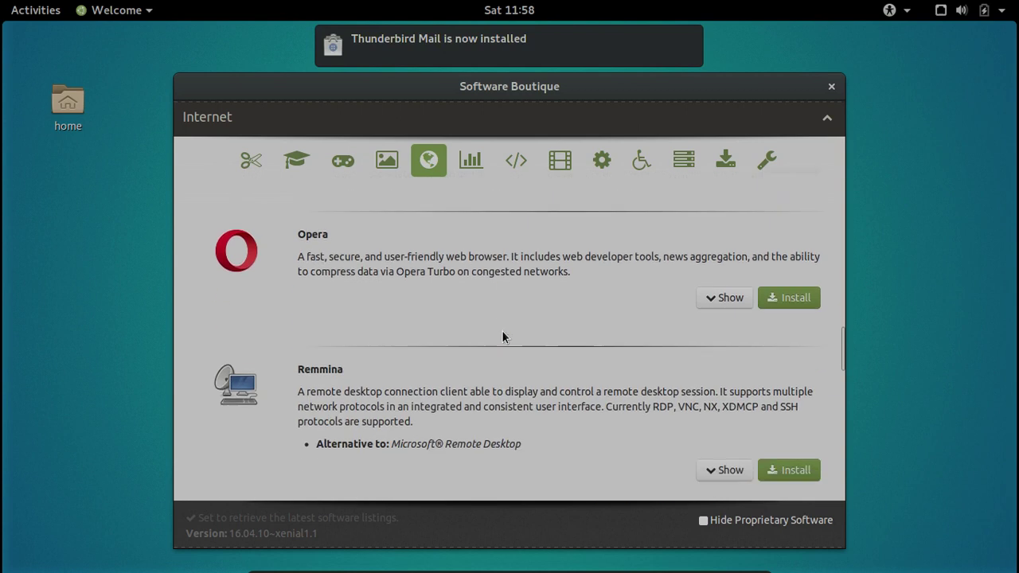
pyautogui.scroll(-5, 503, 337)
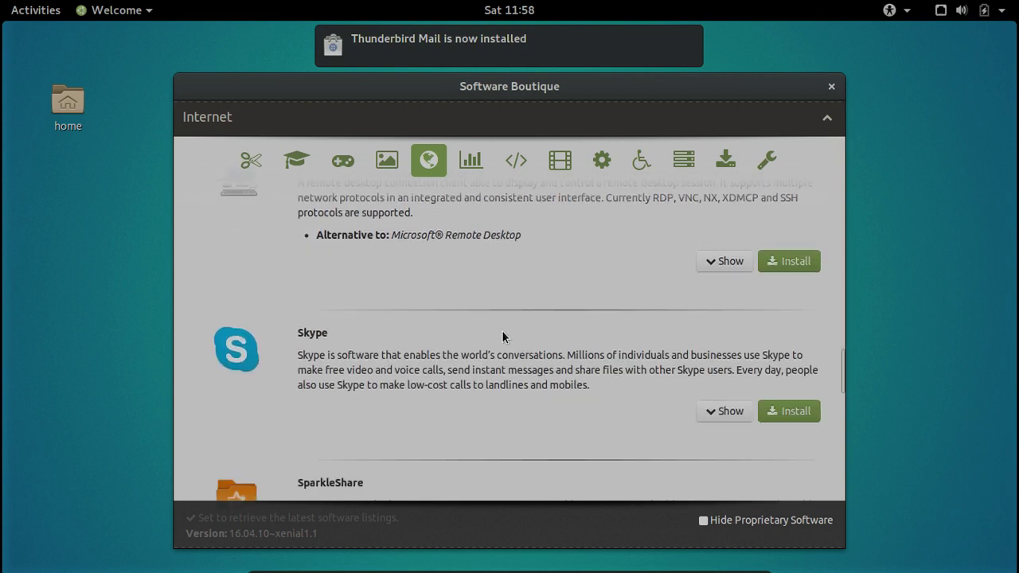
pyautogui.scroll(-10, 502, 337)
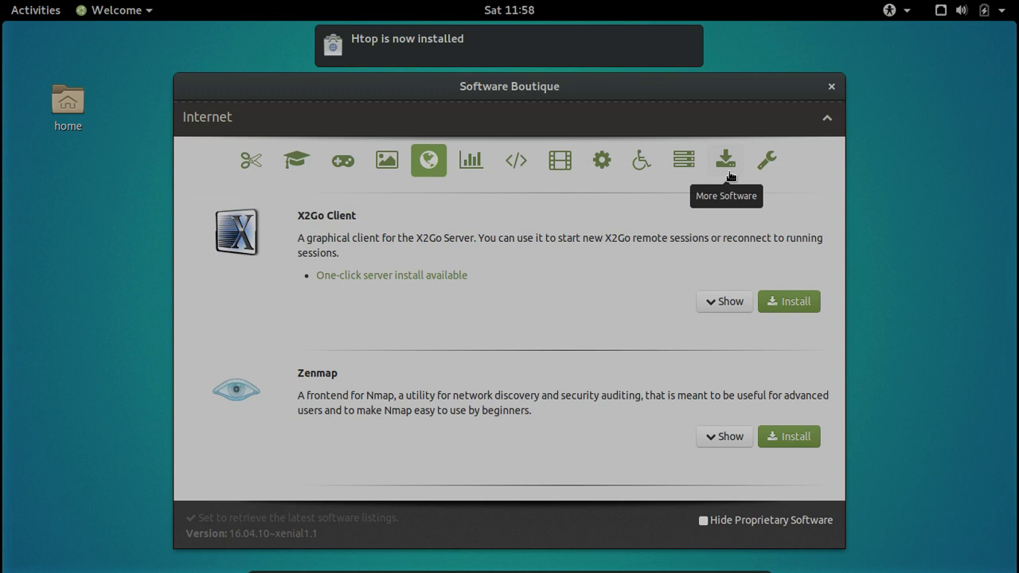
pyautogui.press('super')
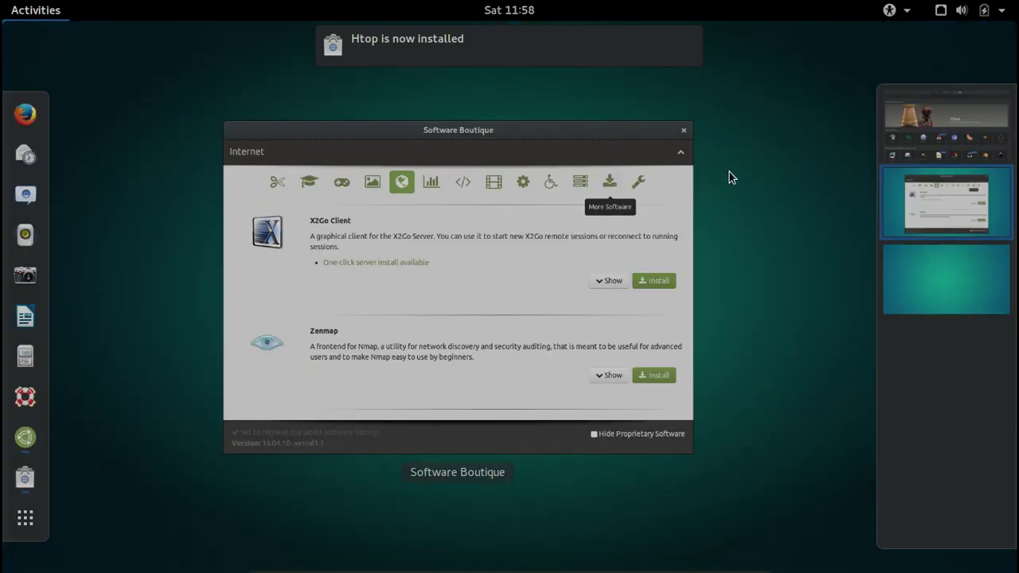
# Switch to the first workspace and bring the GNOME Software window back full-size.
pyautogui.click(944, 104)
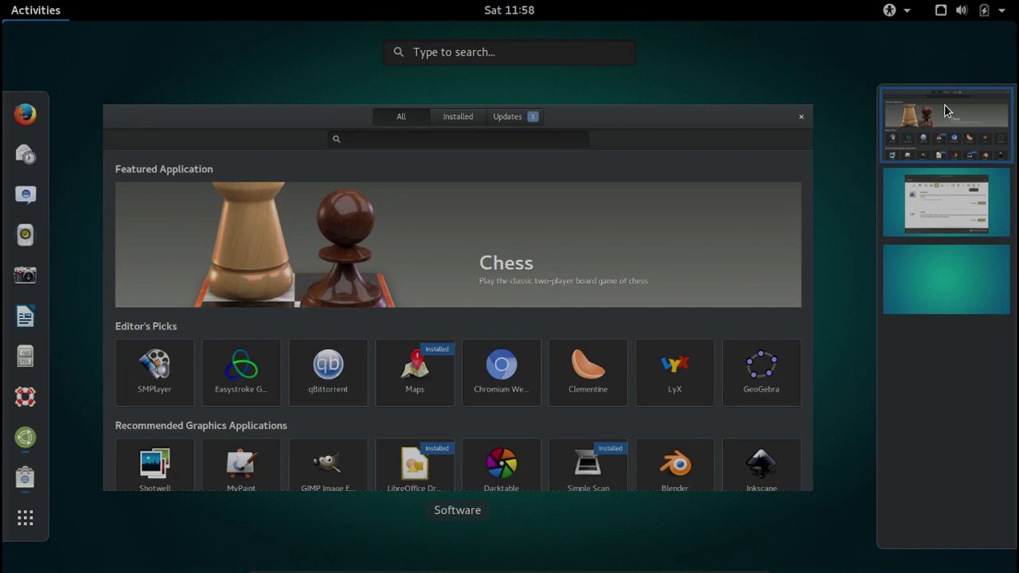
pyautogui.scroll(-1, 944, 104)
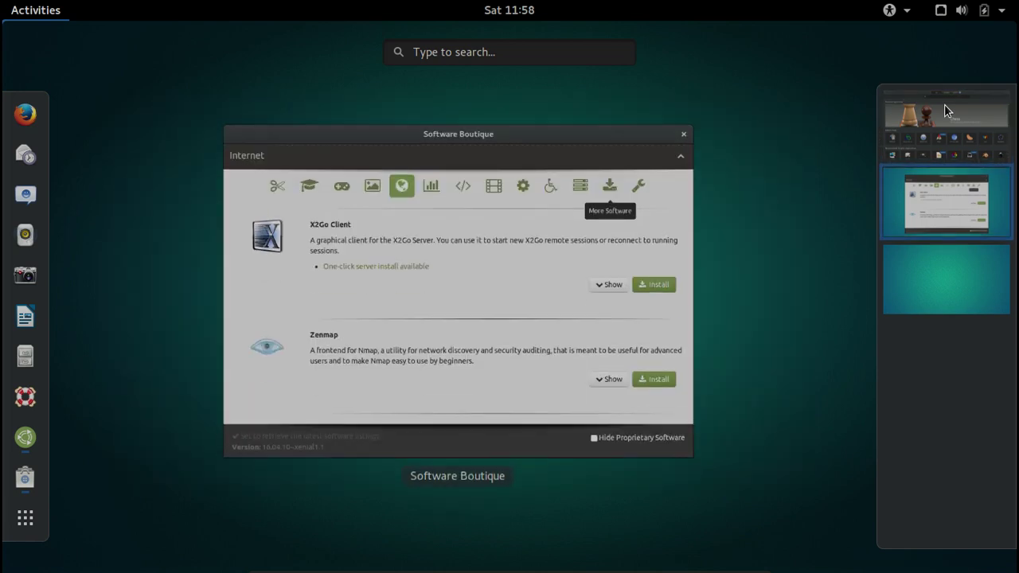
pyautogui.scroll(1, 945, 104)
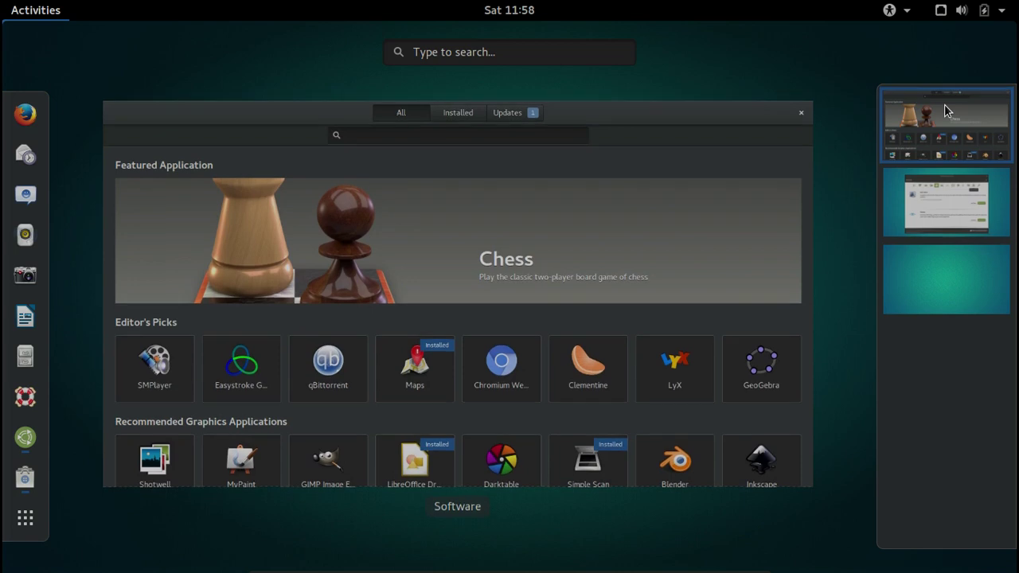
pyautogui.scroll(-1, 944, 104)
pyautogui.scroll(-1, 944, 105)
pyautogui.scroll(2, 944, 105)
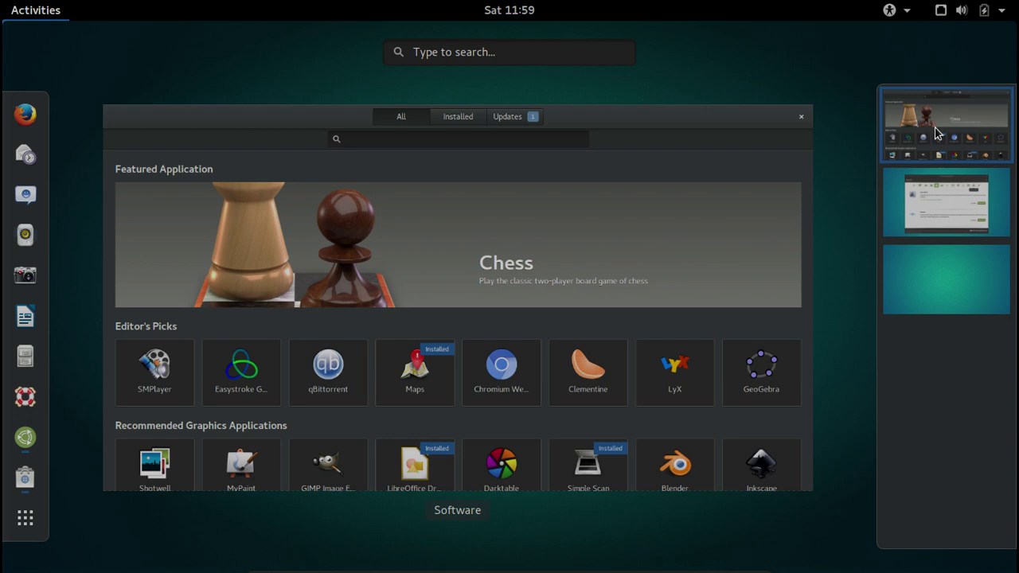
pyautogui.click(937, 132)
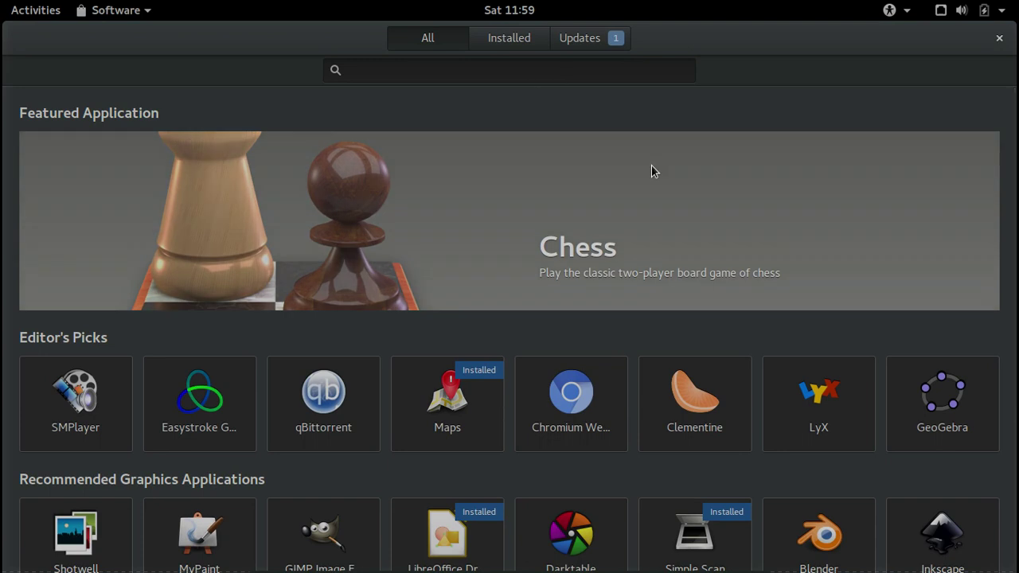
# Clear the stray search character and install the pending OS Updates from the Updates page.
pyautogui.write('x')
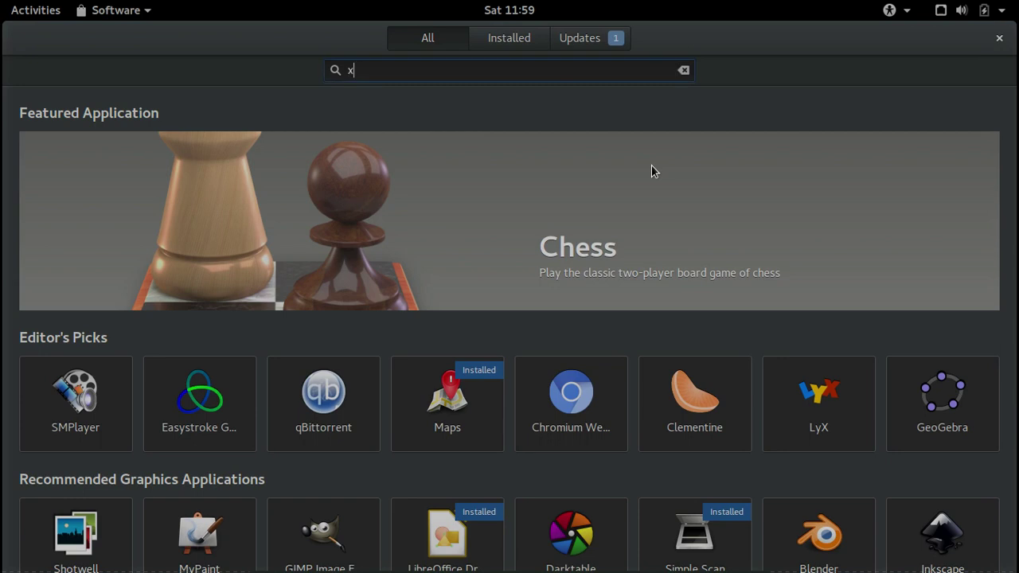
pyautogui.press('BackSpace')
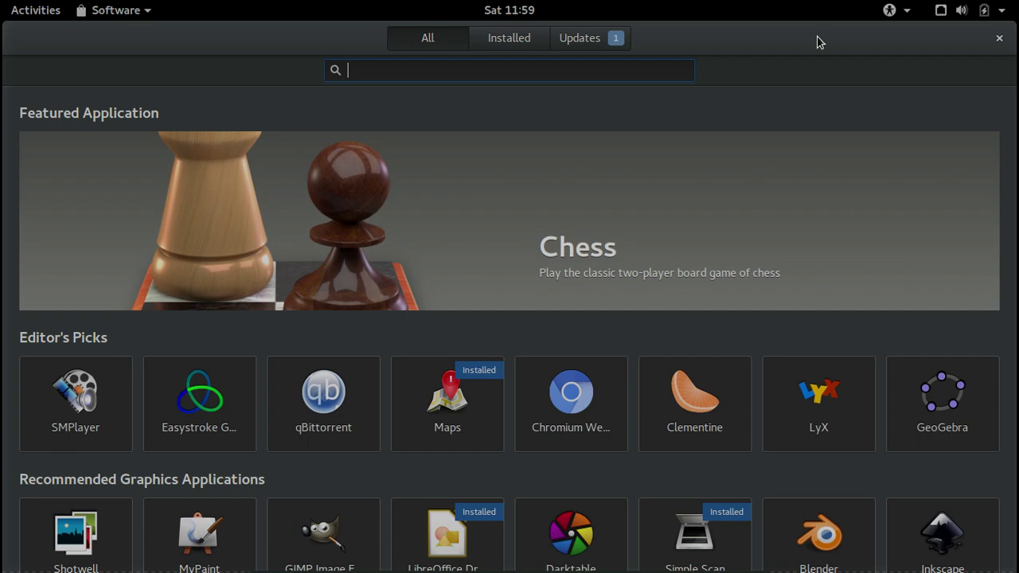
pyautogui.press('super')
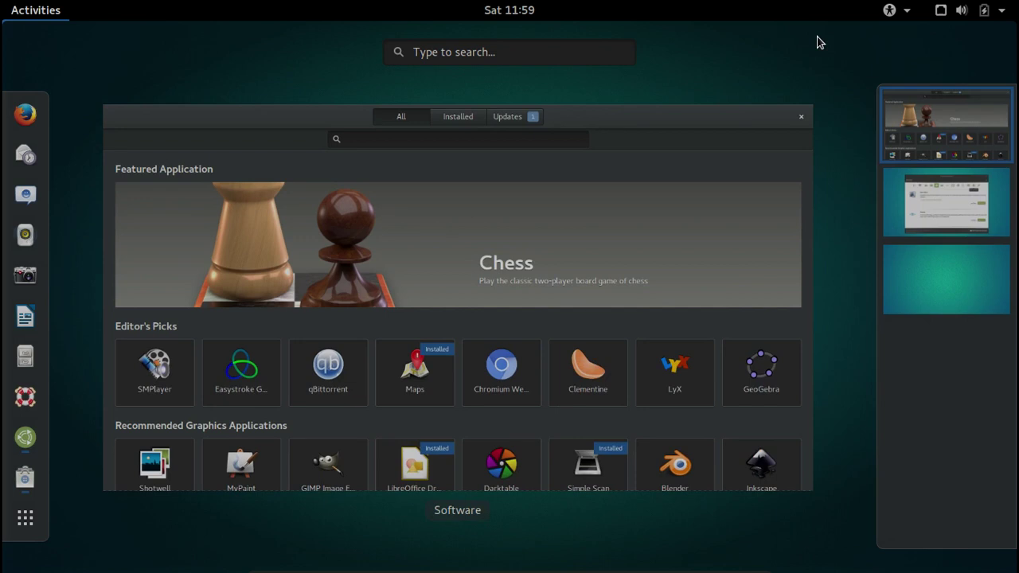
pyautogui.press('super')
pyautogui.press('super')
pyautogui.press('super')
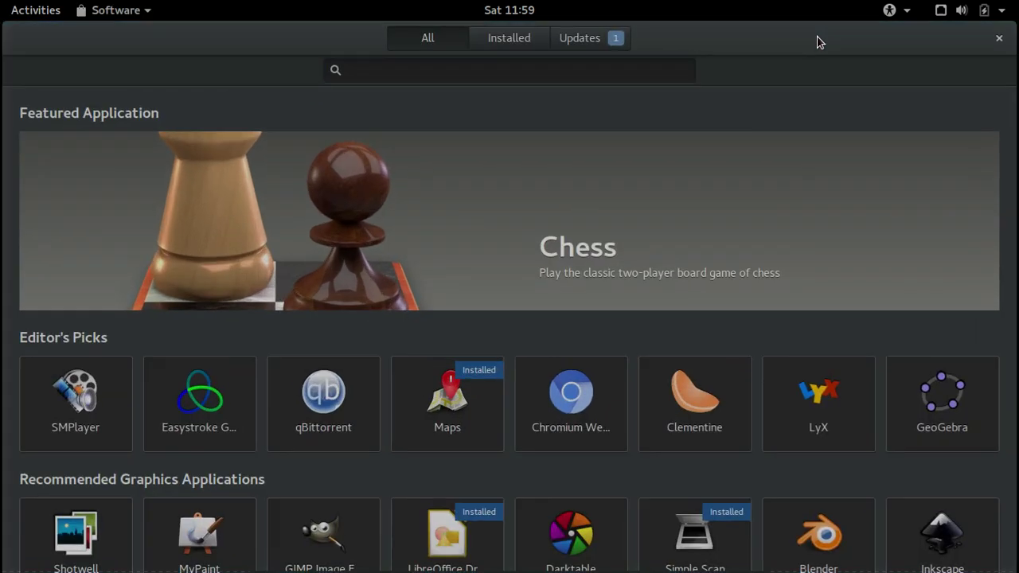
pyautogui.click(573, 41)
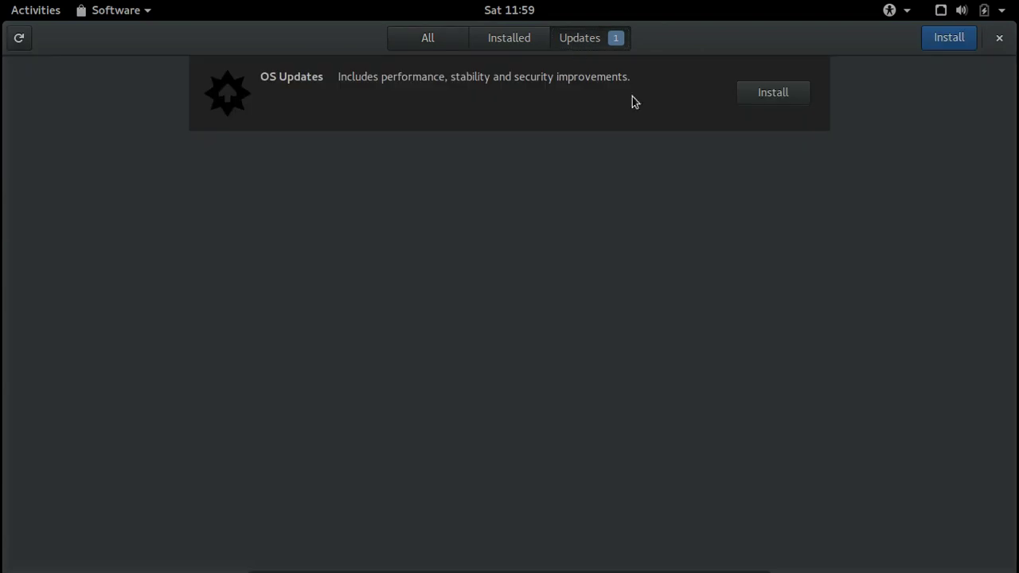
pyautogui.click(789, 94)
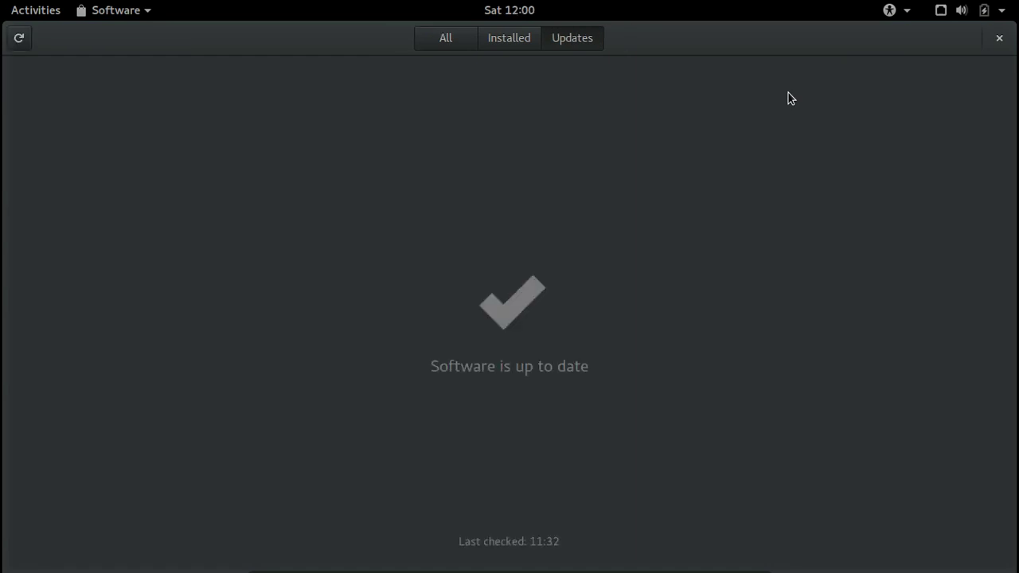
# Close the Software store and drag Software Boutique from workspace 2 onto workspace 1.
pyautogui.click(998, 39)
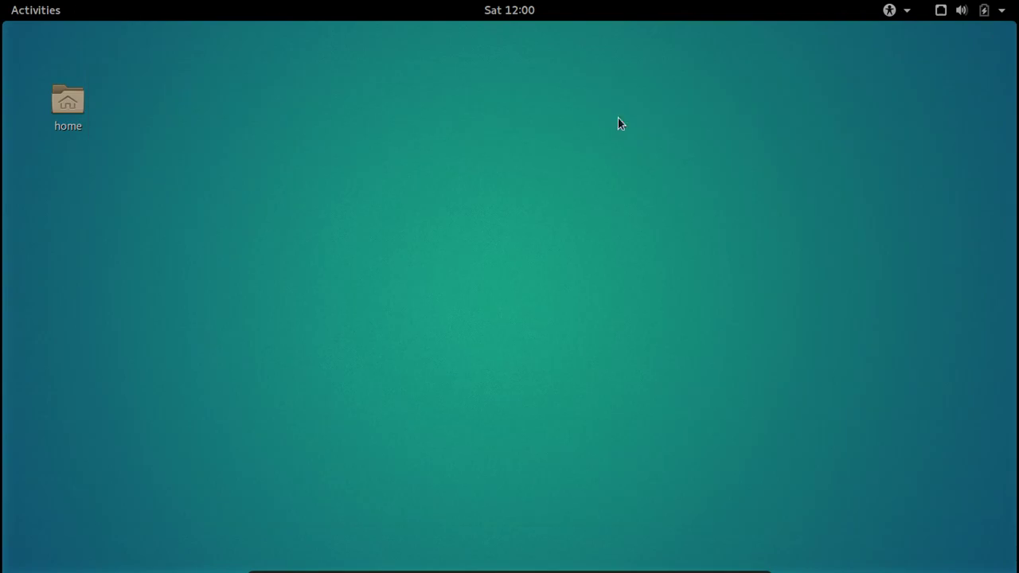
pyautogui.press('super')
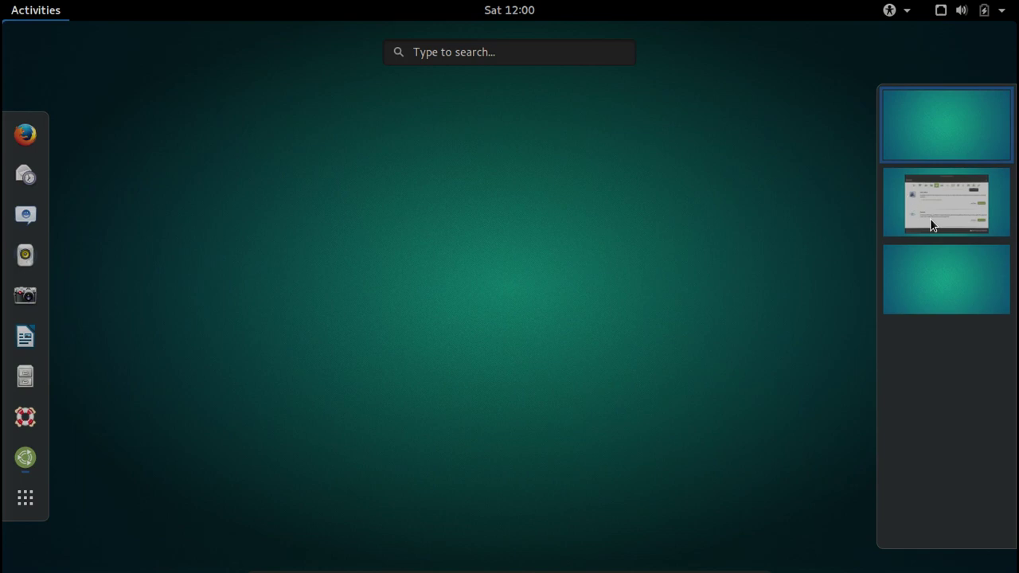
pyautogui.moveTo(930, 215); pyautogui.dragTo(932, 139)
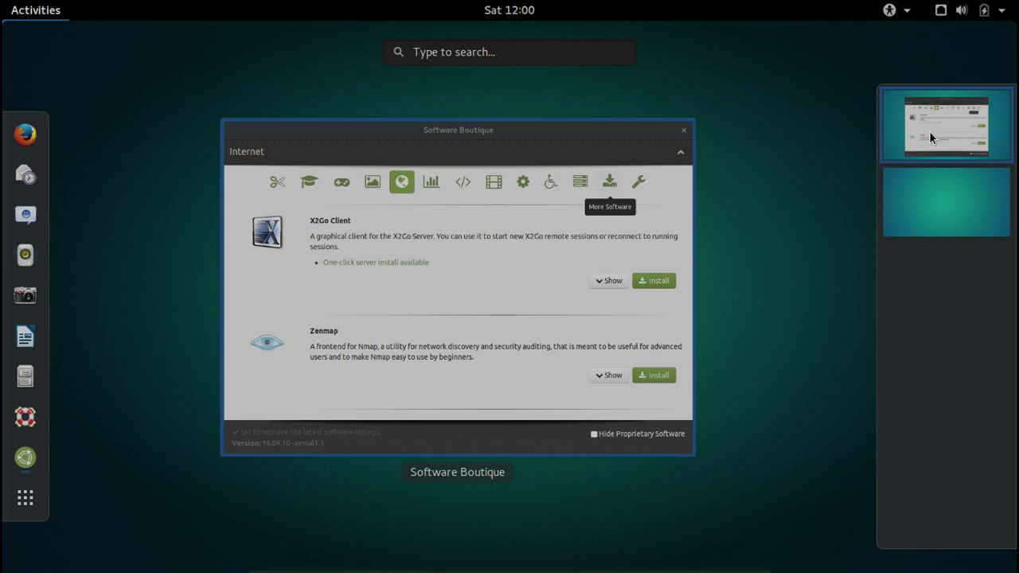
pyautogui.click(930, 132)
pyautogui.press('super')
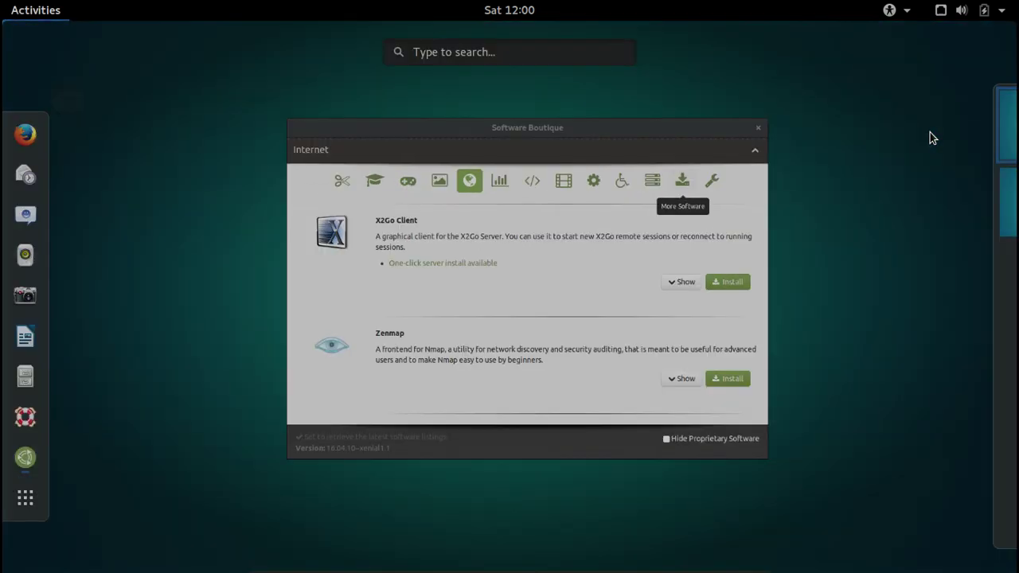
pyautogui.click(930, 132)
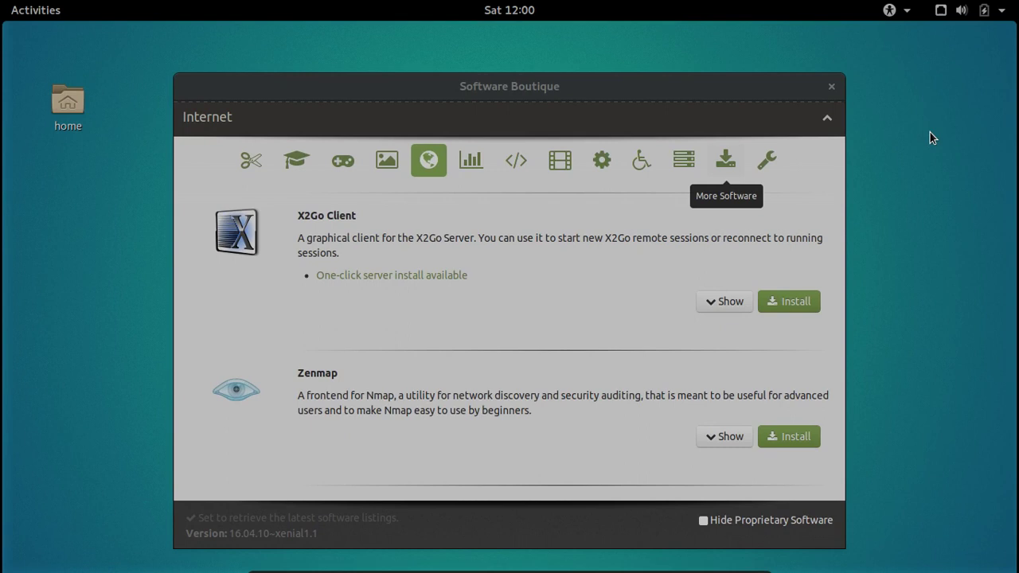
# Install Synaptic Package Manager from Discover More Software with the account password, then close Boutique.
pyautogui.click(726, 162)
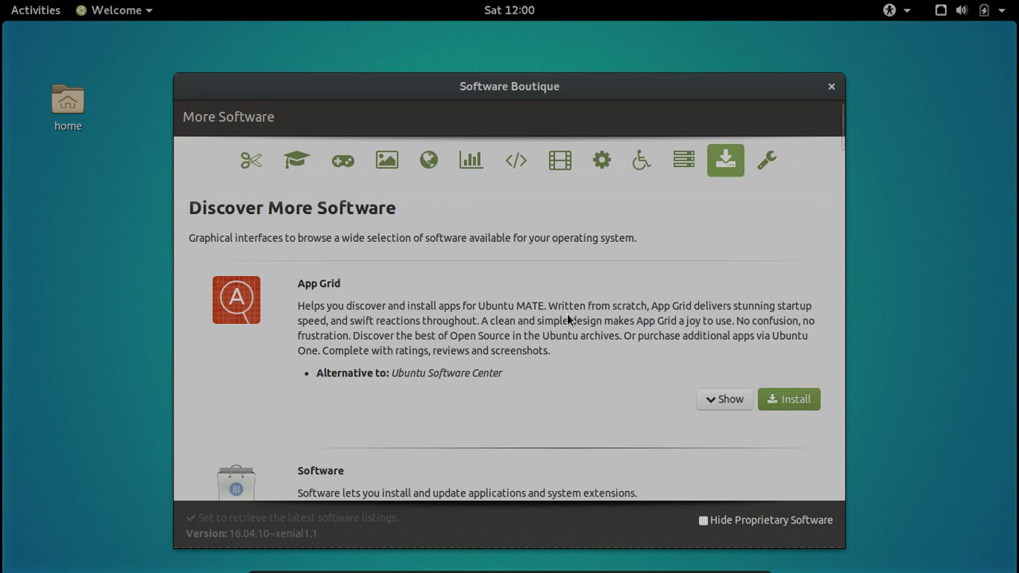
pyautogui.scroll(-5, 567, 314)
pyautogui.scroll(-3, 568, 319)
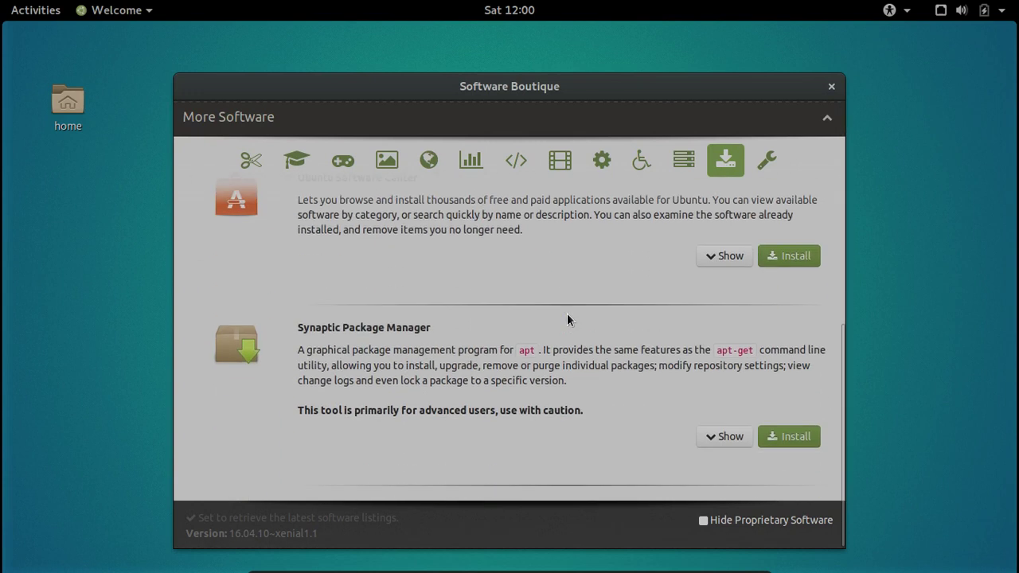
pyautogui.click(800, 438)
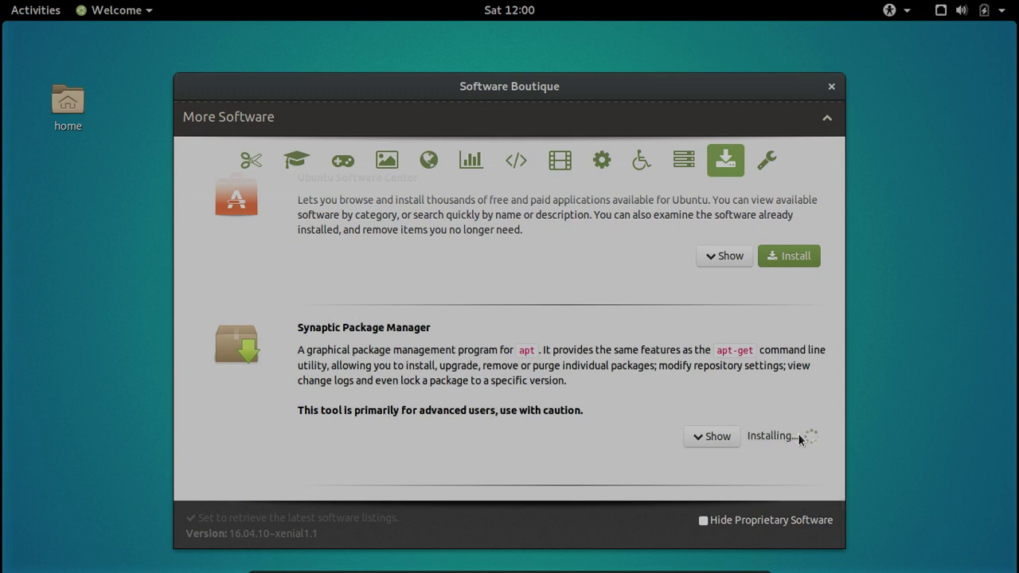
pyautogui.write('••••••••')
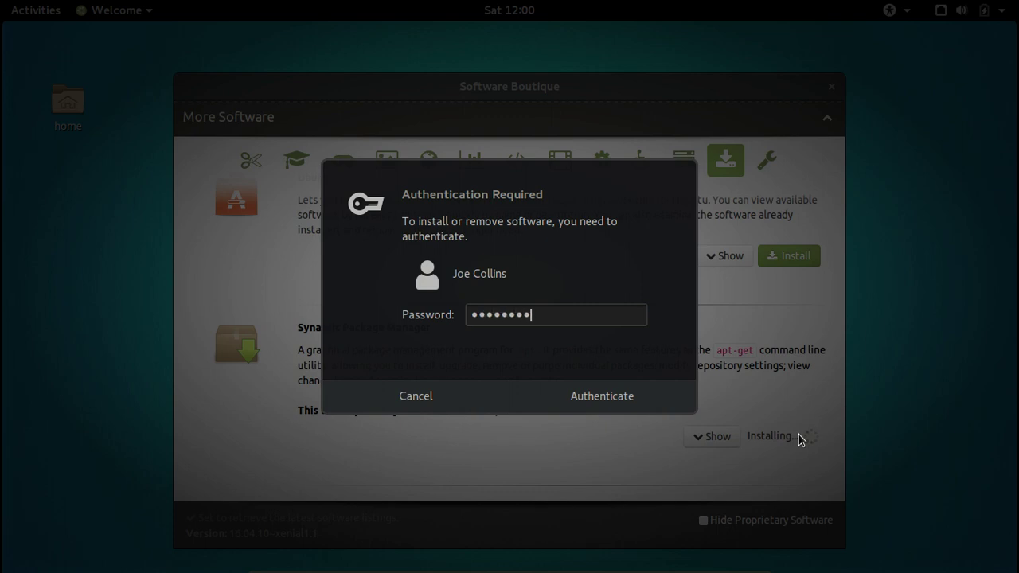
pyautogui.press('Return')
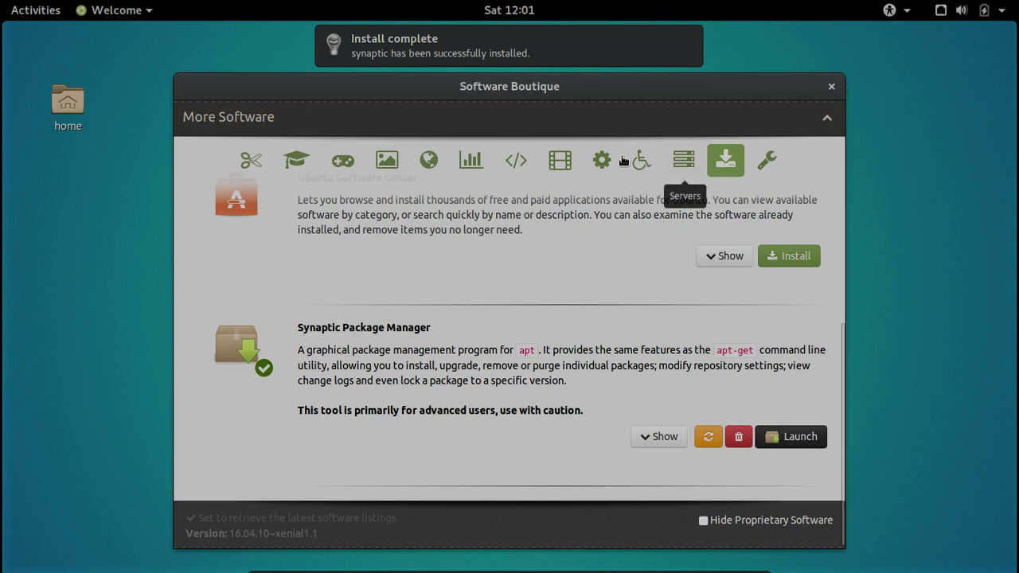
pyautogui.click(830, 89)
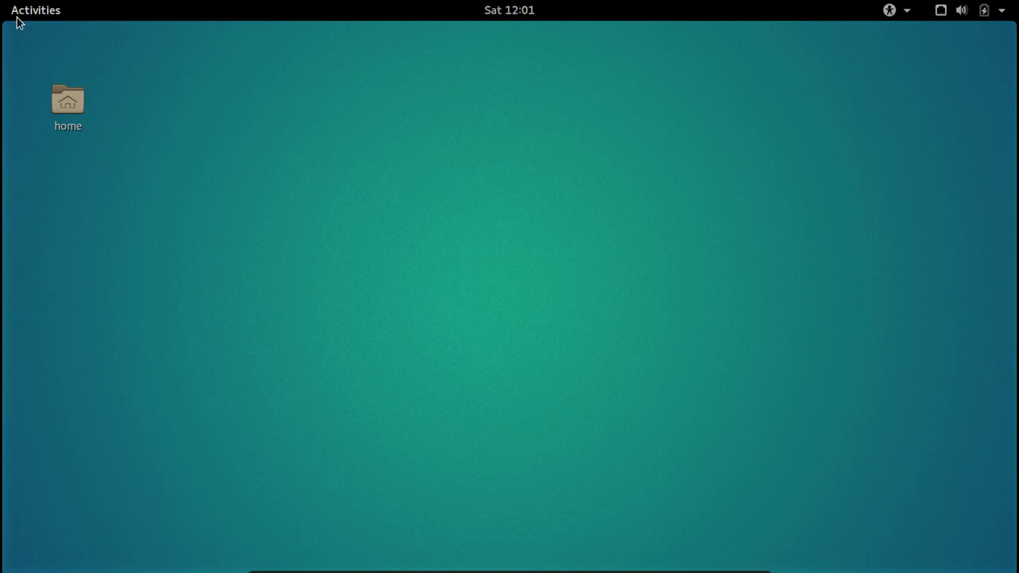
# Remove Evolution, Empathy and LibreOffice Writer from the dash favorites.
pyautogui.click(18, 22)
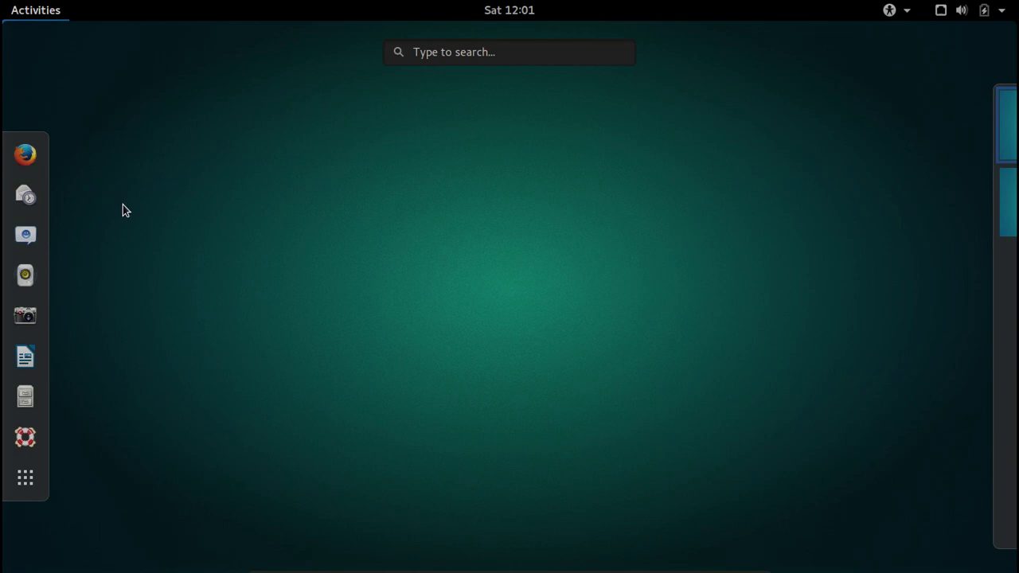
pyautogui.rightClick(27, 194)
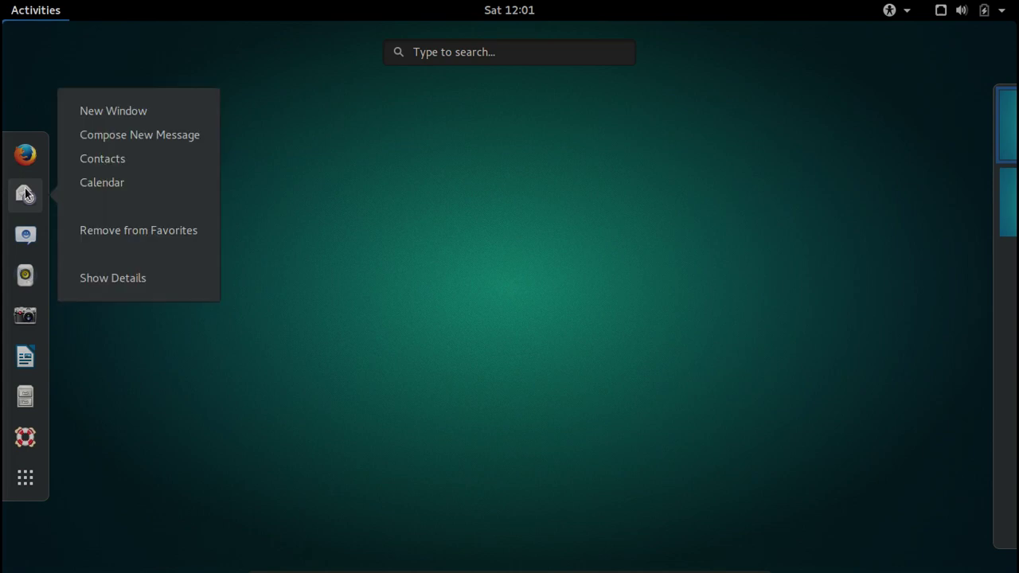
pyautogui.click(161, 231)
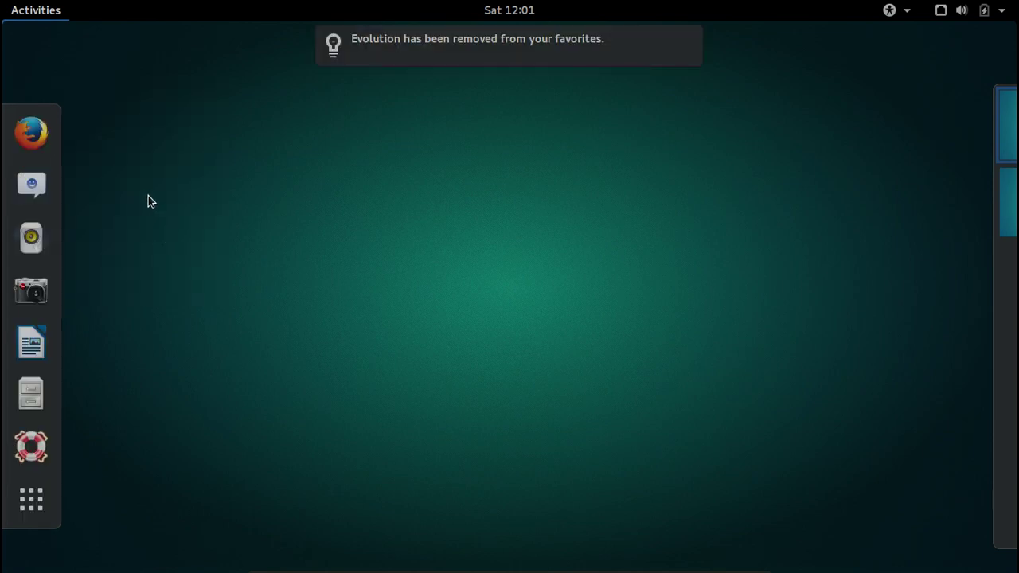
pyautogui.rightClick(53, 188)
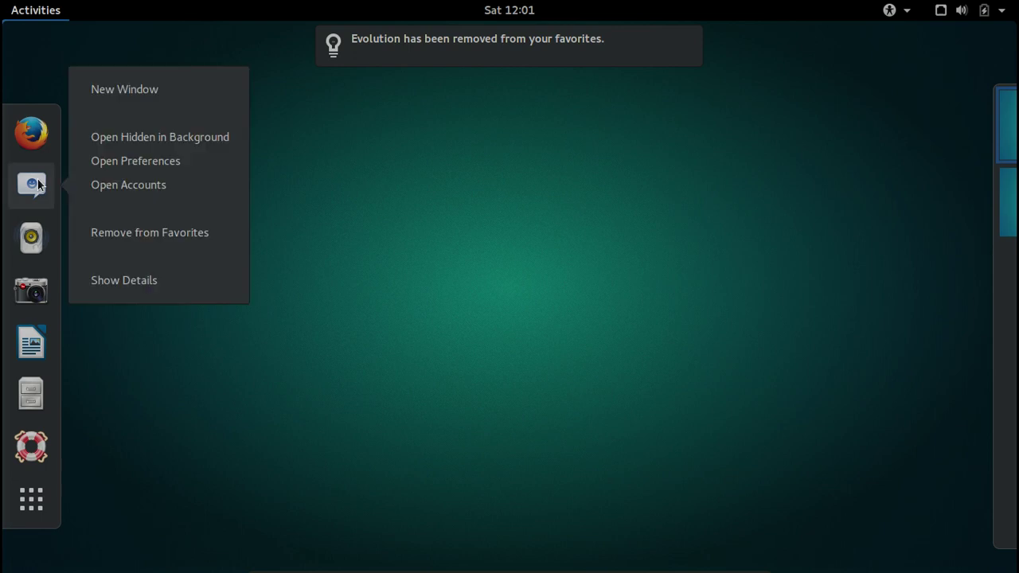
pyautogui.click(129, 245)
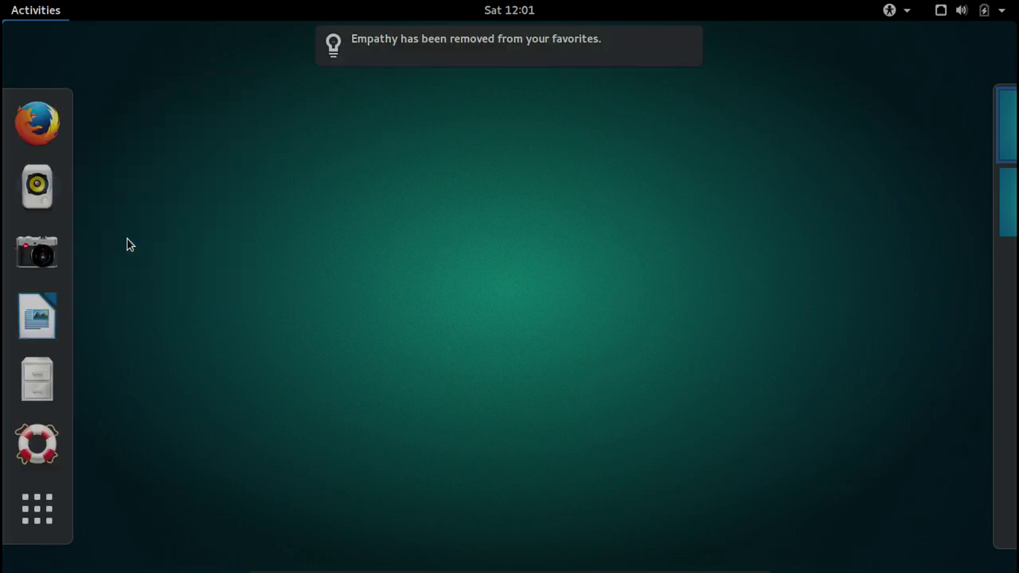
pyautogui.rightClick(60, 324)
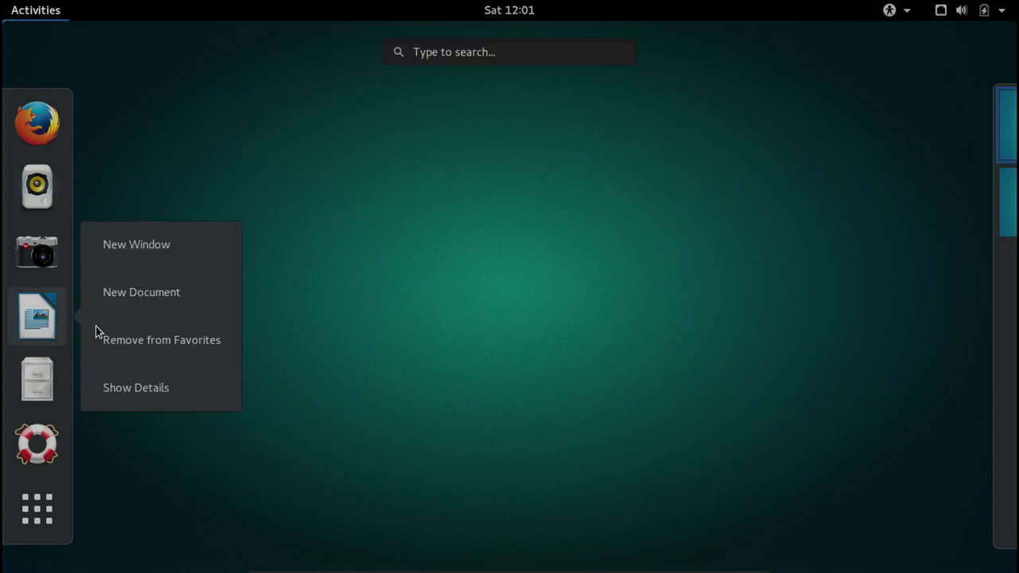
pyautogui.click(184, 340)
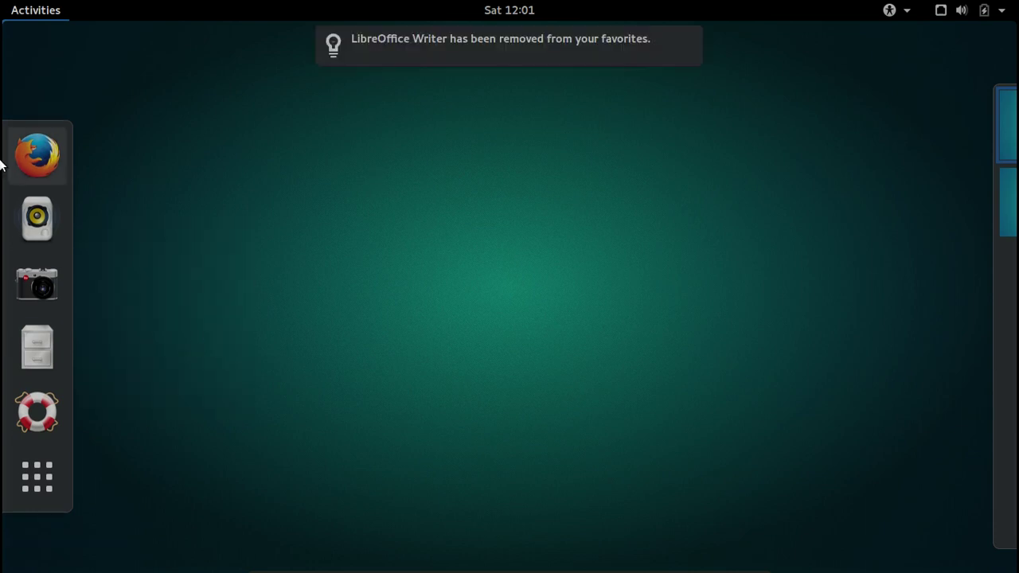
# Return to the desktop, then reopen Activities with its search box active.
pyautogui.click(417, 202)
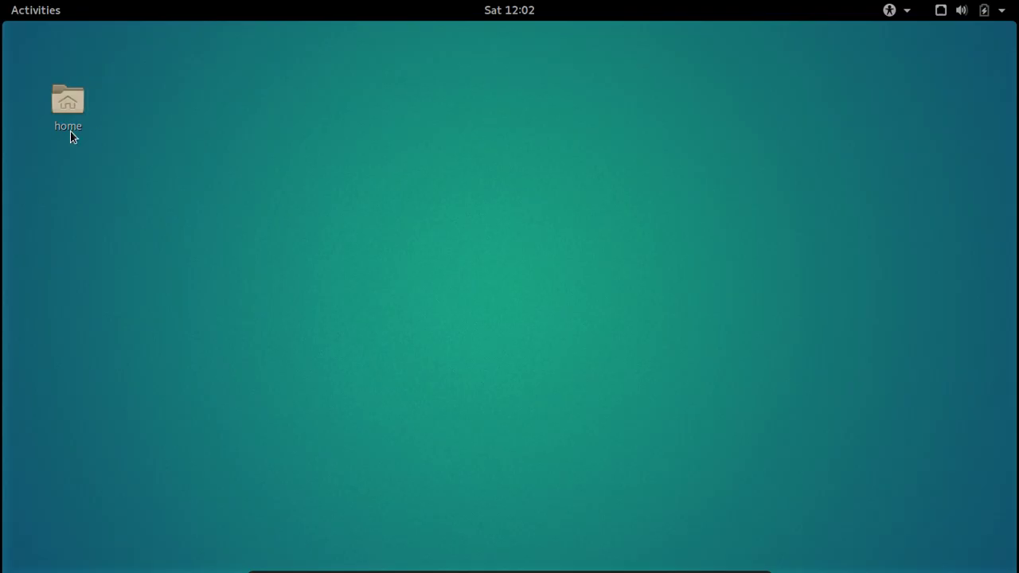
pyautogui.press('super')
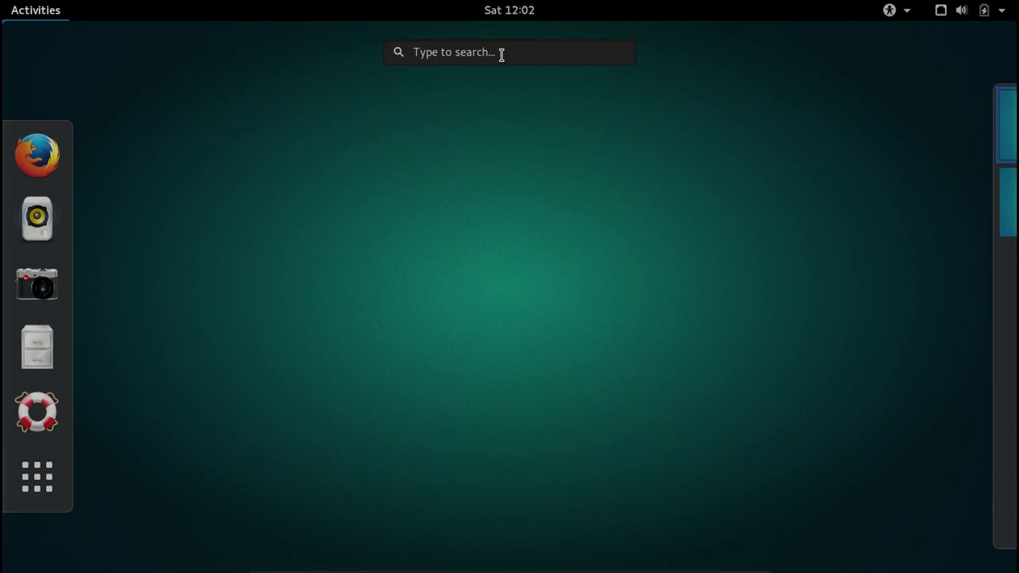
pyautogui.click(502, 54)
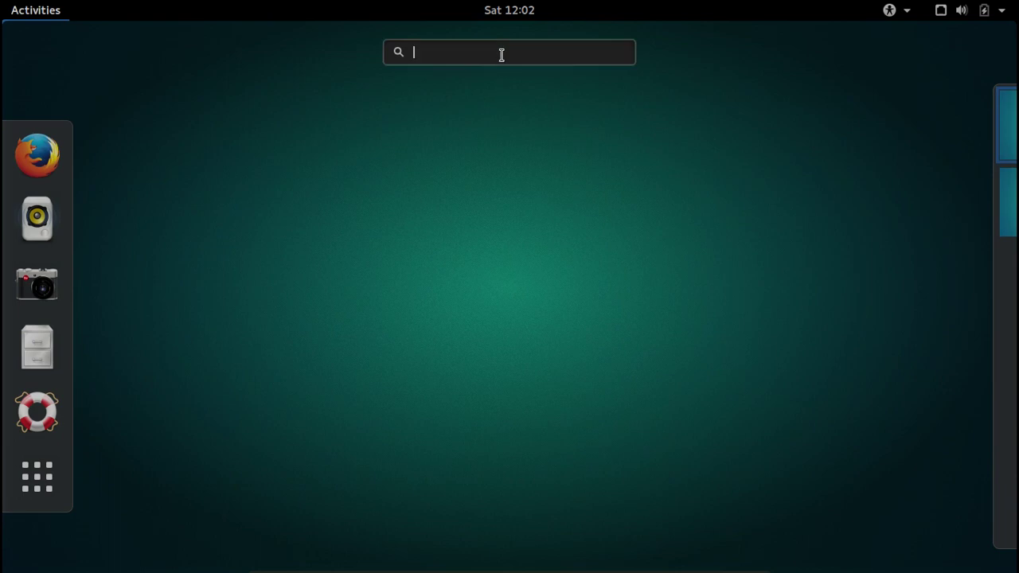
# Page through the full app grid to page 2, showing VLC, Thunderbird and Synaptic.
pyautogui.click(35, 490)
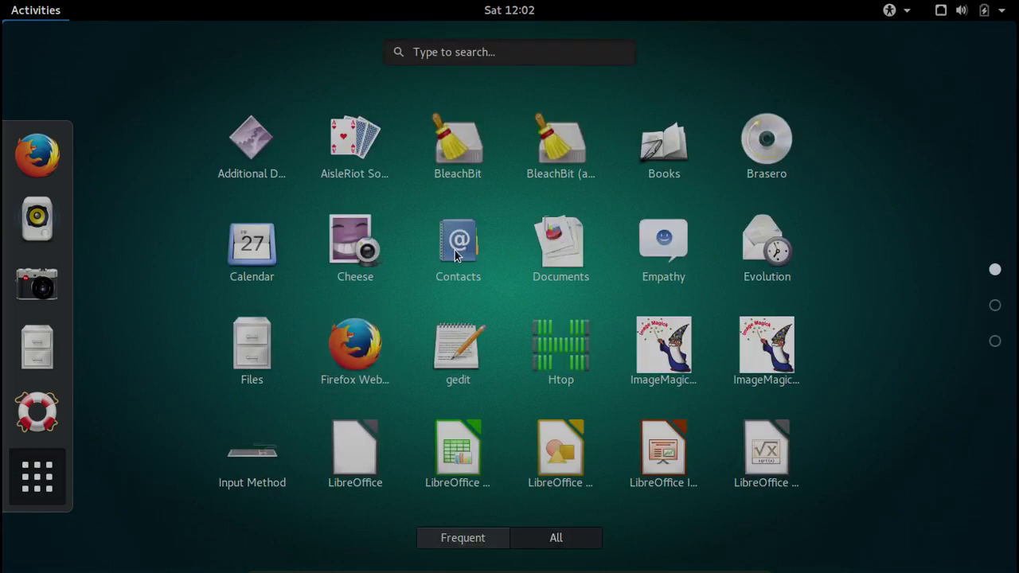
pyautogui.scroll(-2, 494, 303)
pyautogui.scroll(2, 494, 303)
pyautogui.scroll(-2, 620, 369)
pyautogui.scroll(1, 619, 369)
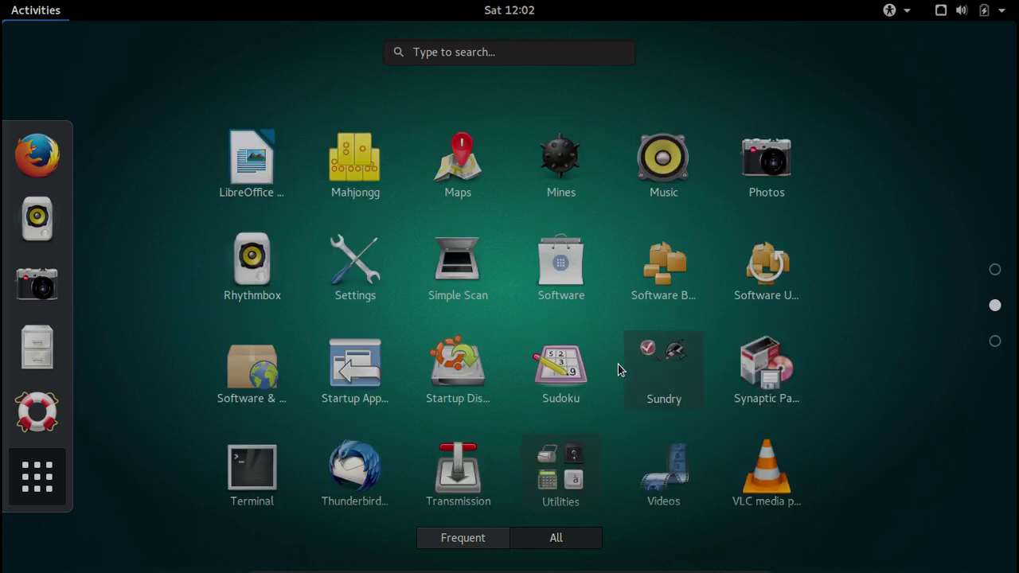
pyautogui.scroll(-1, 619, 369)
pyautogui.scroll(2, 619, 368)
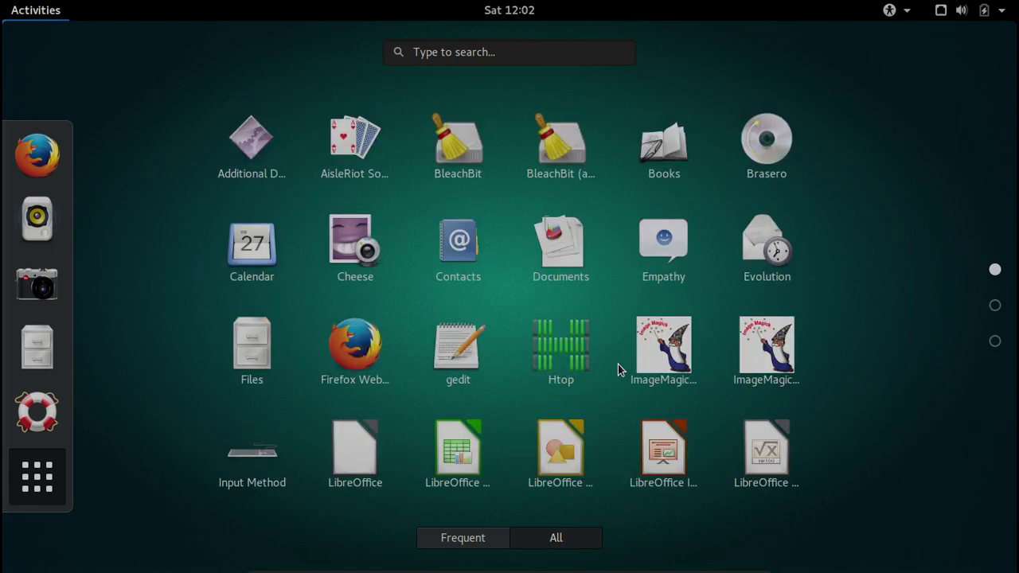
pyautogui.press('Tab')
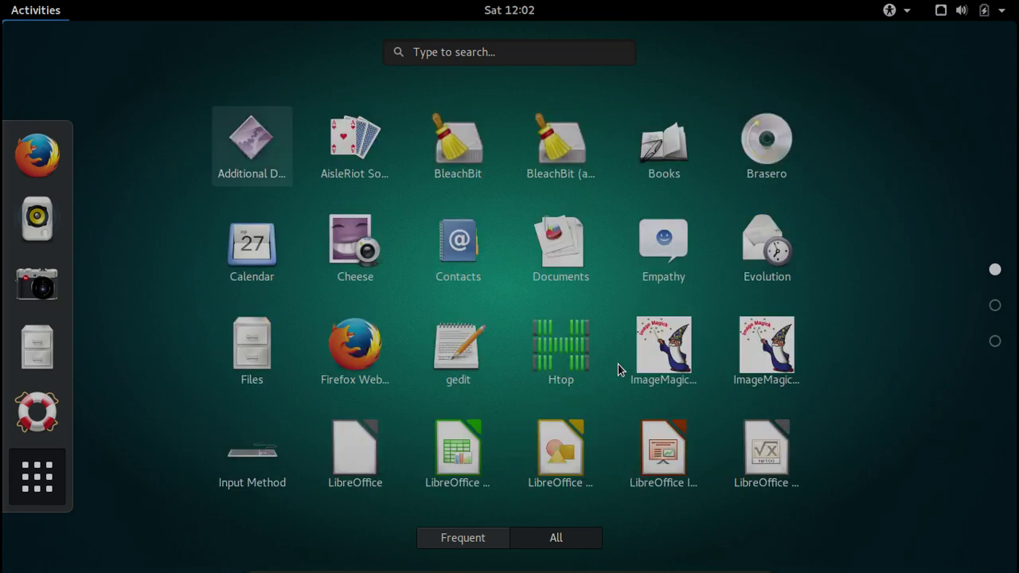
pyautogui.press('Down')
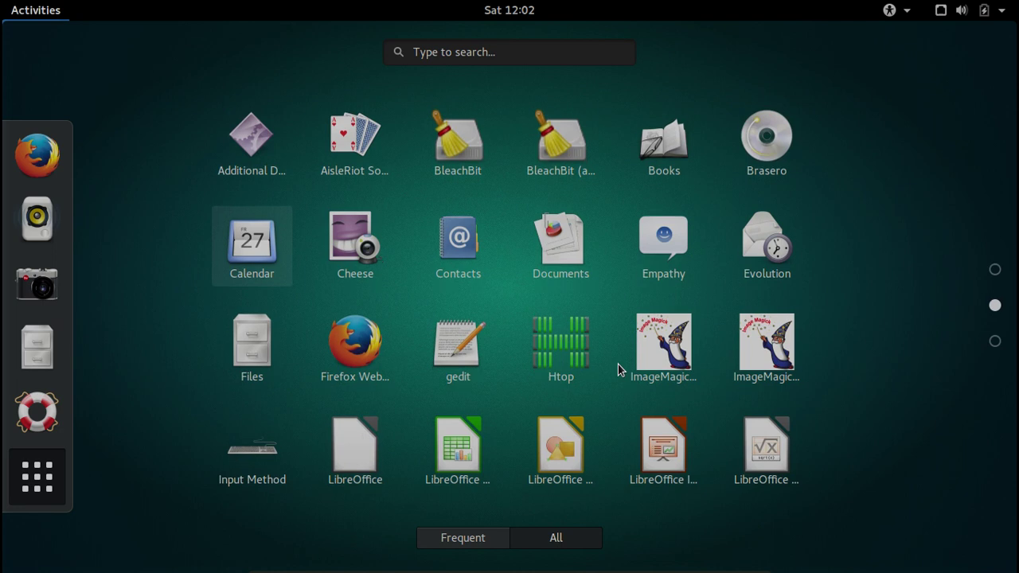
pyautogui.scroll(-2, 620, 368)
pyautogui.scroll(2, 620, 369)
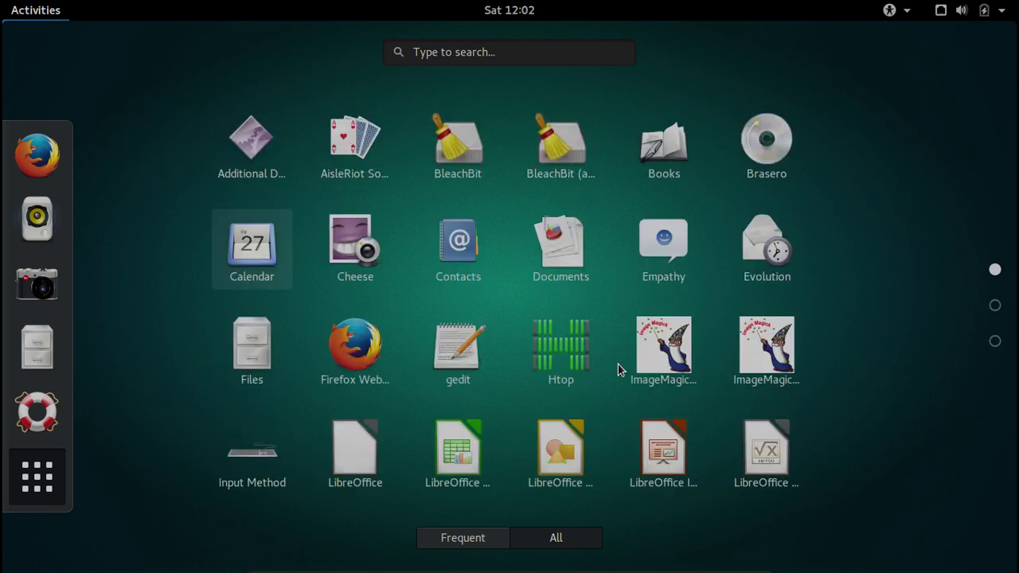
pyautogui.scroll(-1, 620, 369)
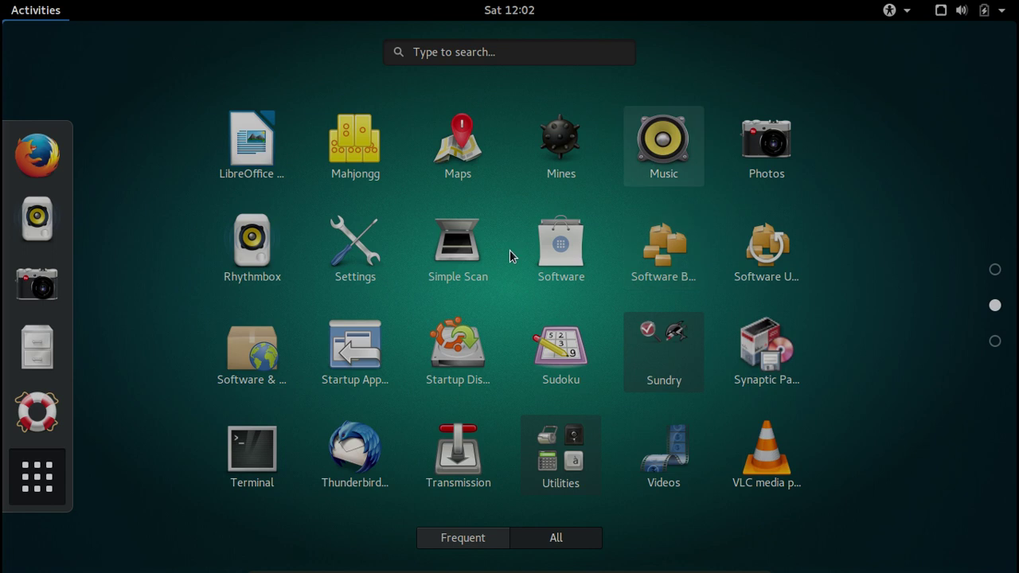
# Add Thunderbird and LibreOffice to the favorites via each tile's Add to Favorites option.
pyautogui.rightClick(365, 470)
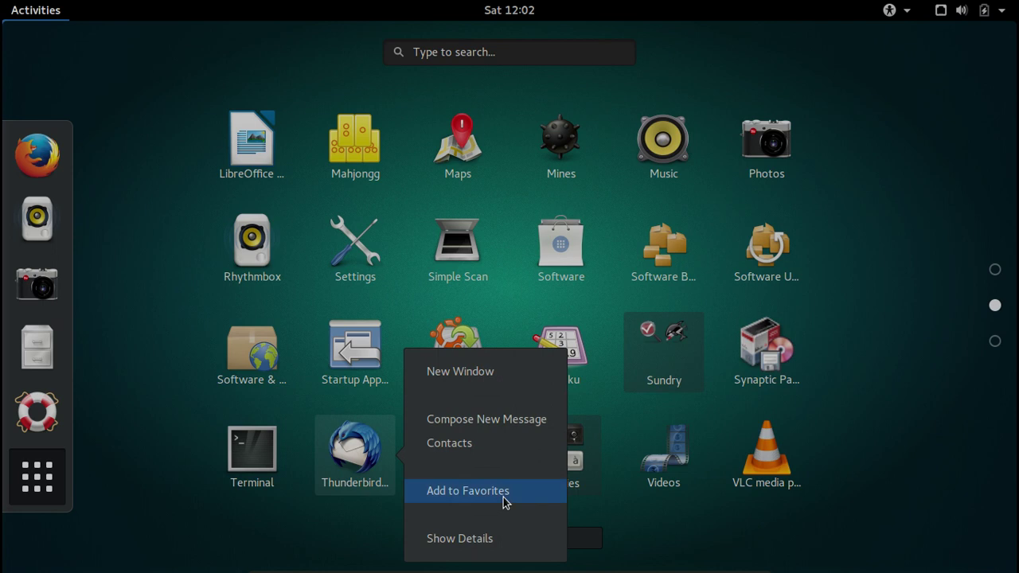
pyautogui.click(503, 493)
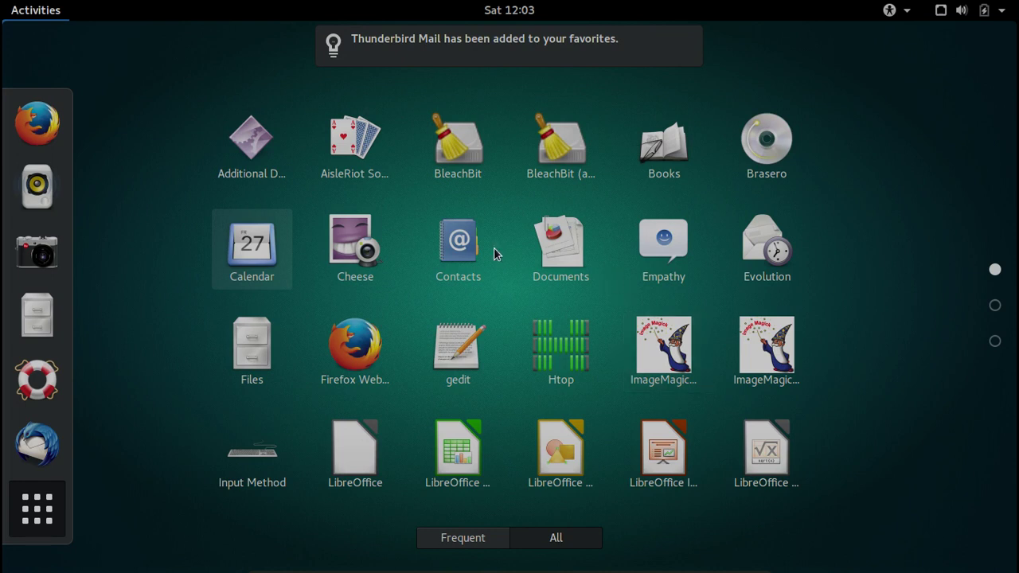
pyautogui.rightClick(344, 450)
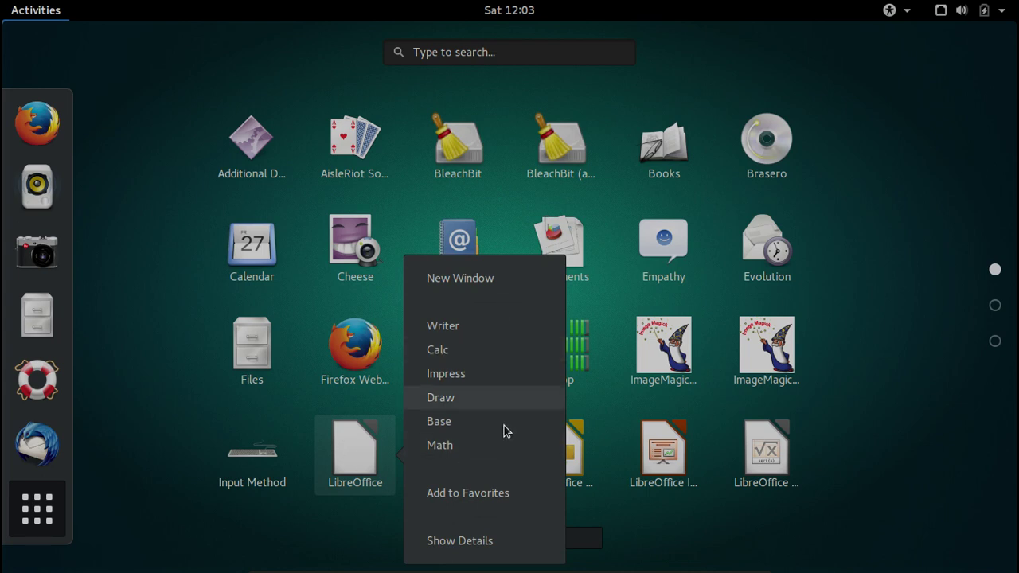
pyautogui.click(493, 491)
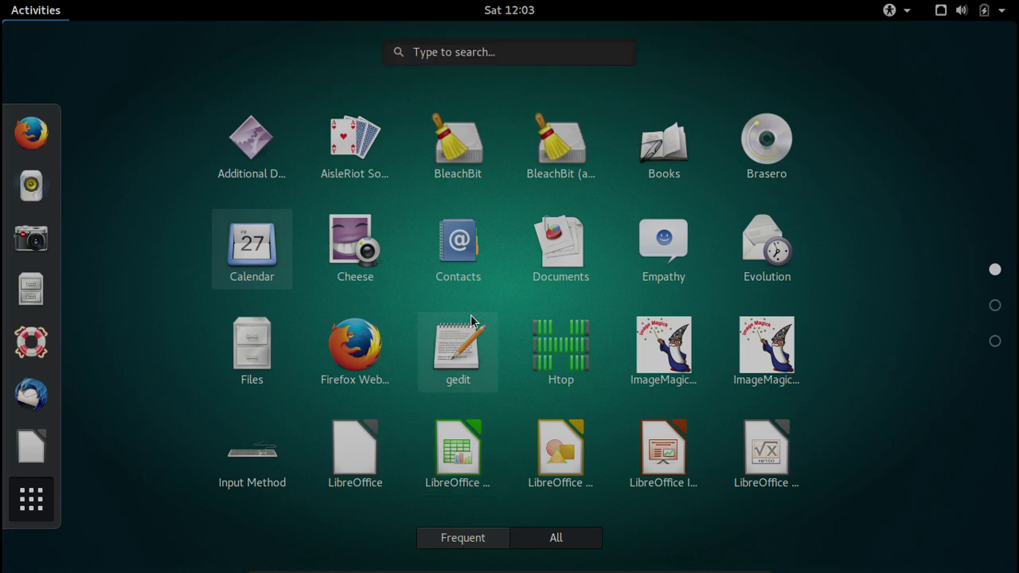
pyautogui.scroll(-1, 470, 318)
pyautogui.scroll(-1, 470, 319)
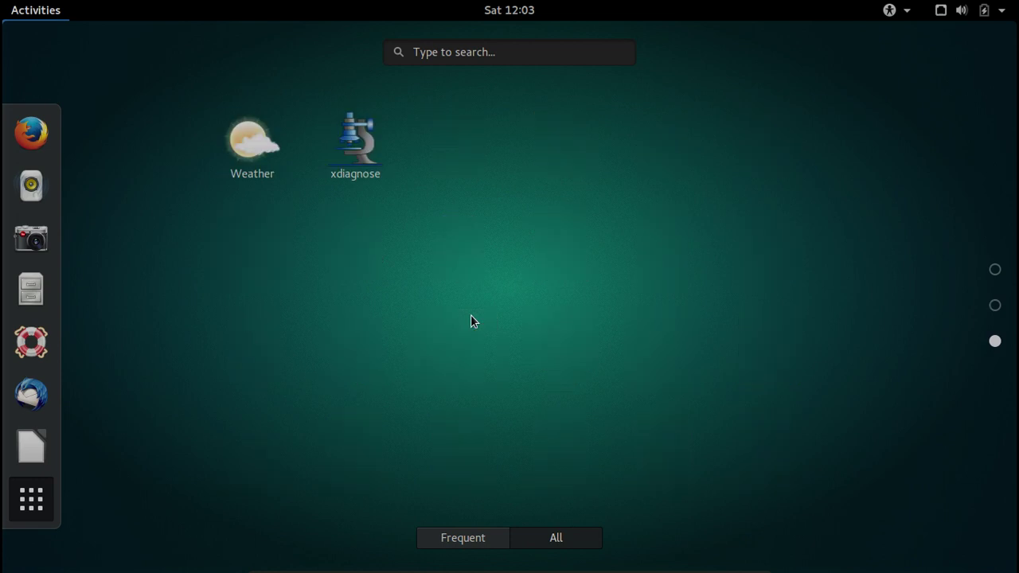
pyautogui.scroll(2, 439, 183)
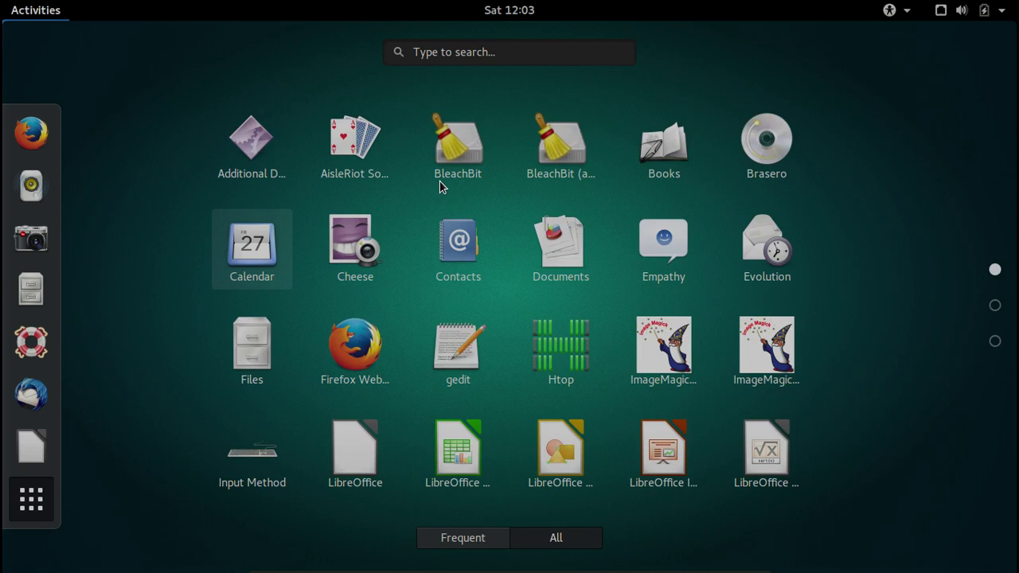
pyautogui.scroll(-2, 439, 183)
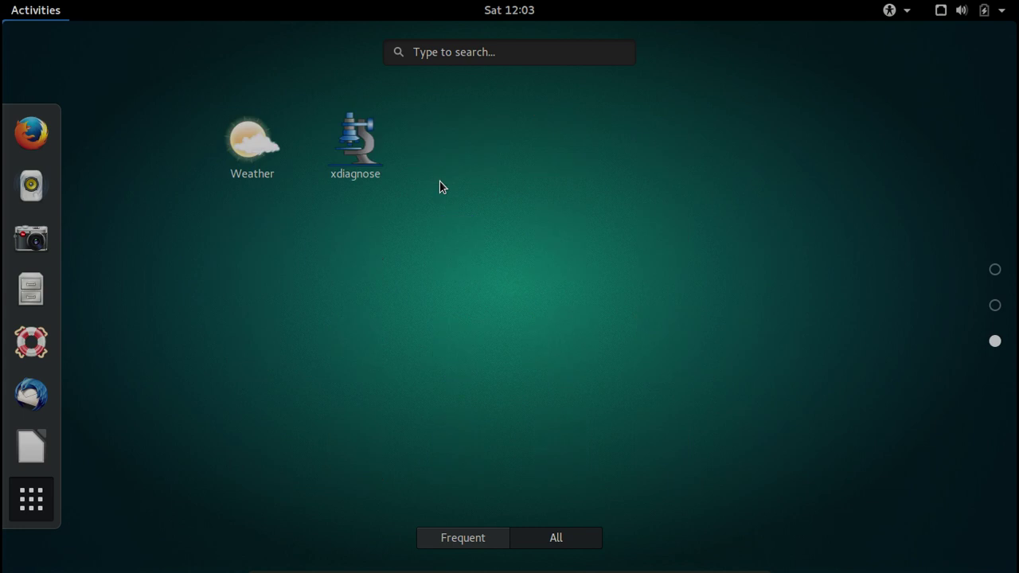
pyautogui.scroll(2, 442, 186)
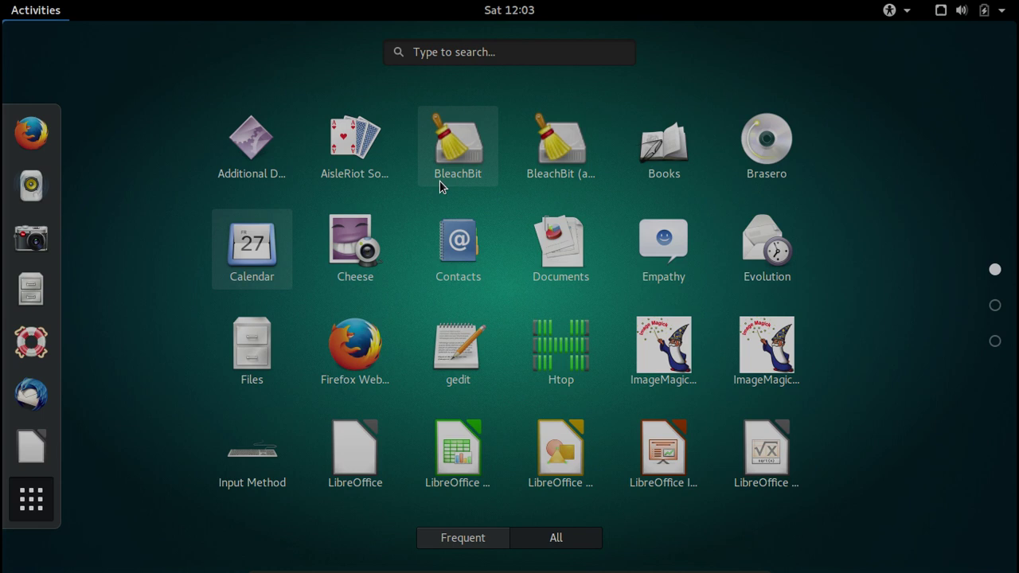
pyautogui.scroll(-2, 440, 181)
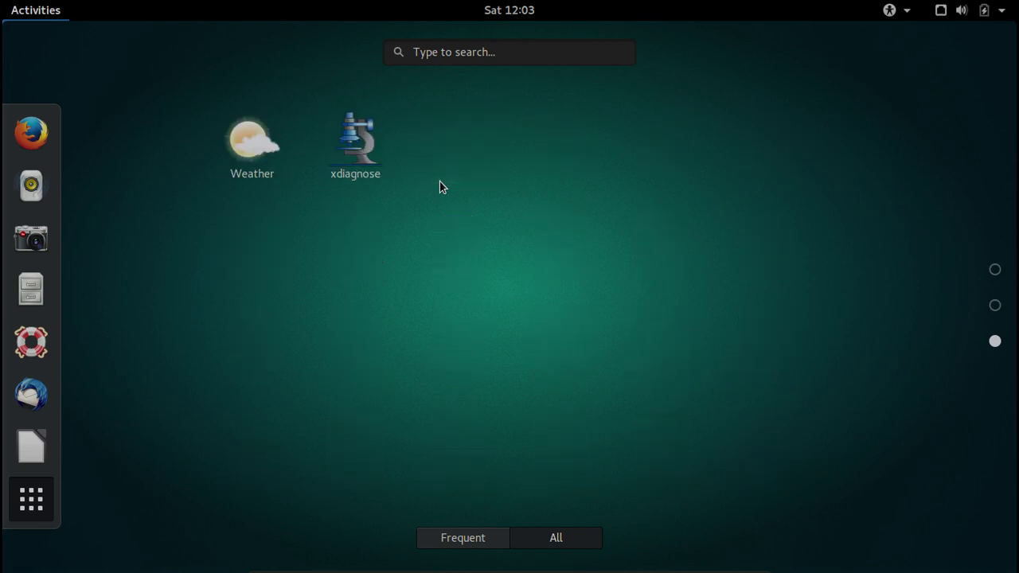
pyautogui.scroll(2, 439, 187)
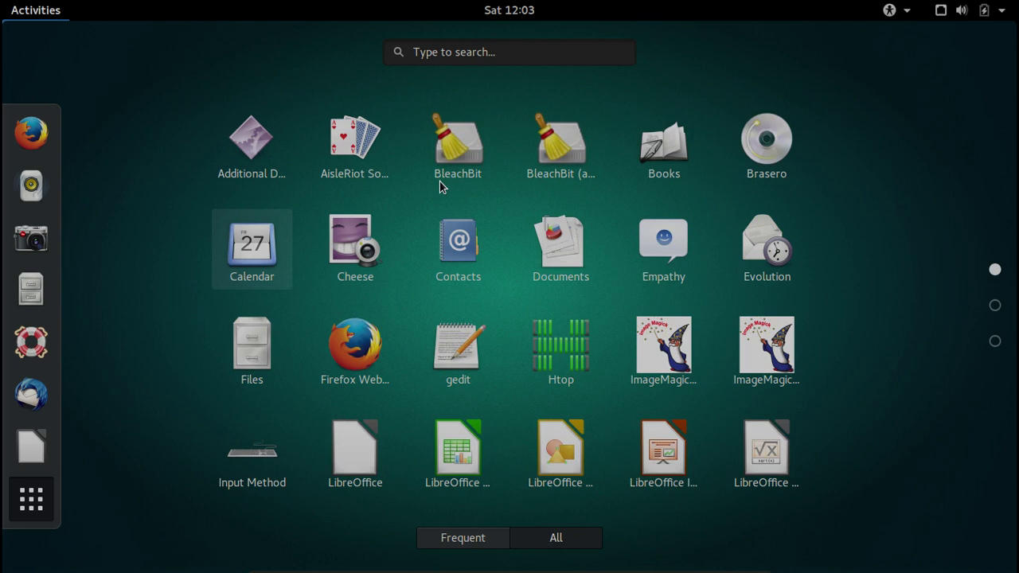
pyautogui.scroll(-2, 440, 182)
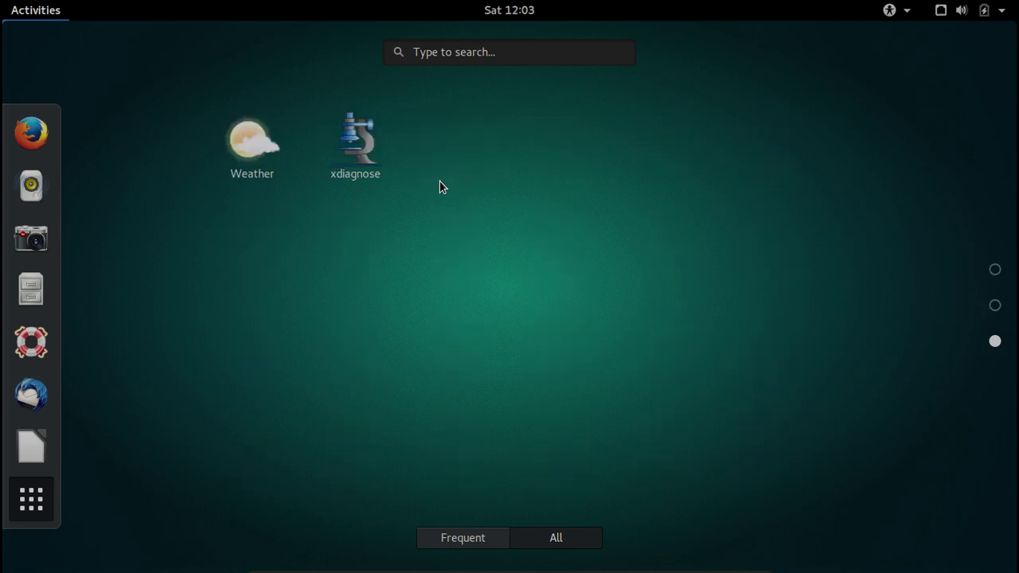
pyautogui.scroll(2, 439, 181)
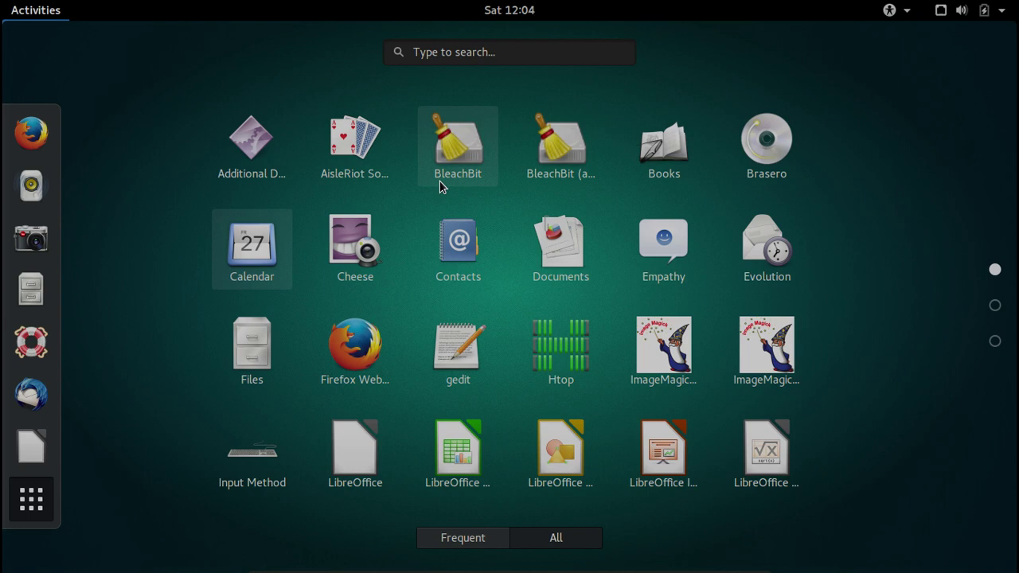
pyautogui.scroll(-2, 439, 182)
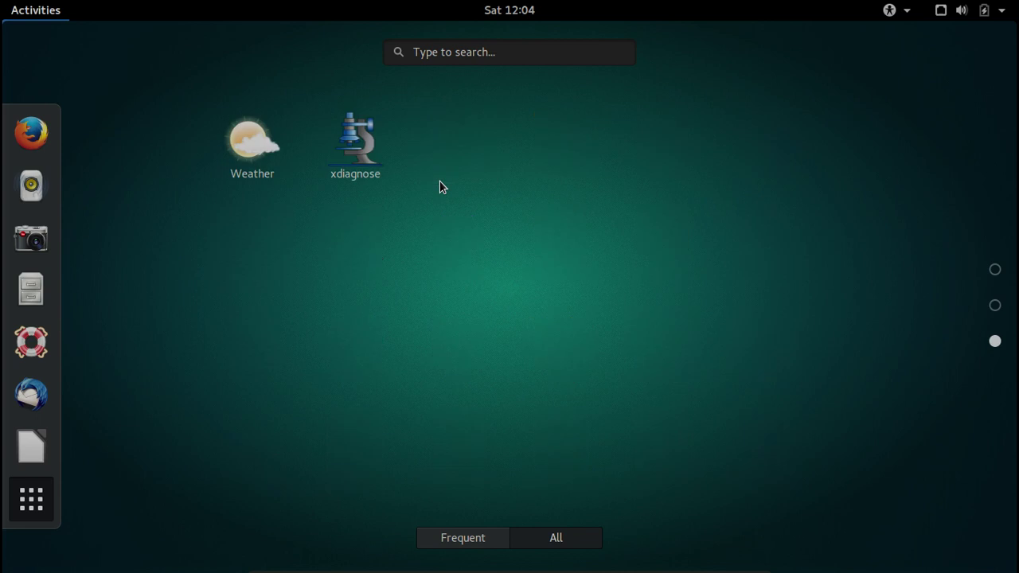
pyautogui.scroll(2, 440, 182)
pyautogui.scroll(-1, 440, 187)
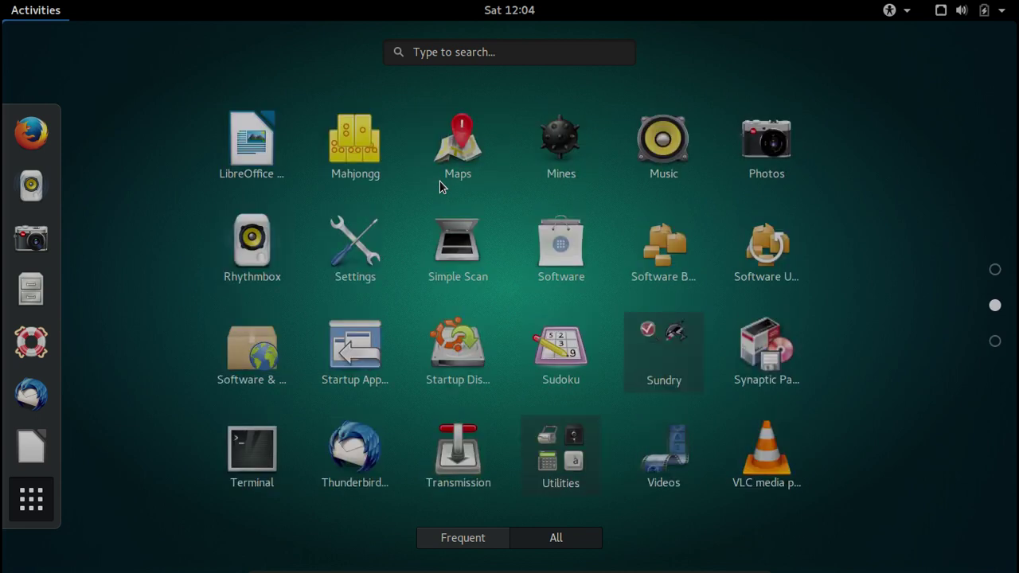
# Add VLC media player to the favorites, then close the overview to reach the desktop.
pyautogui.rightClick(762, 475)
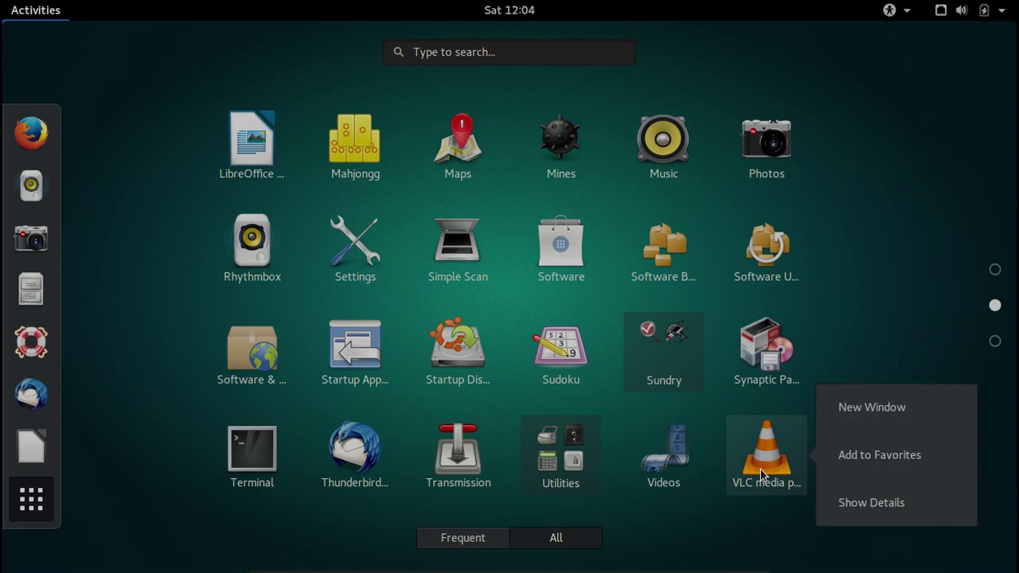
pyautogui.click(879, 455)
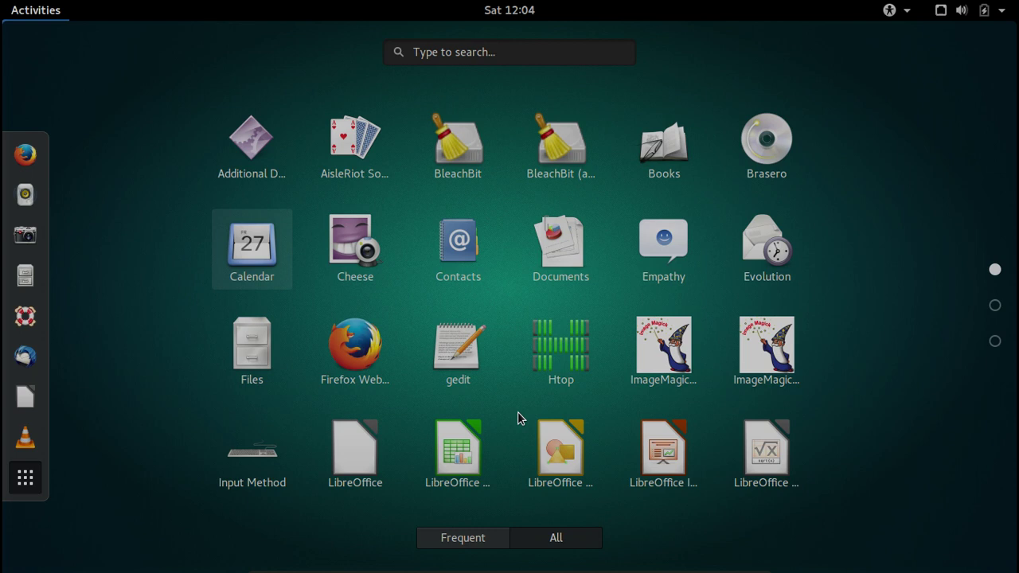
pyautogui.click(518, 418)
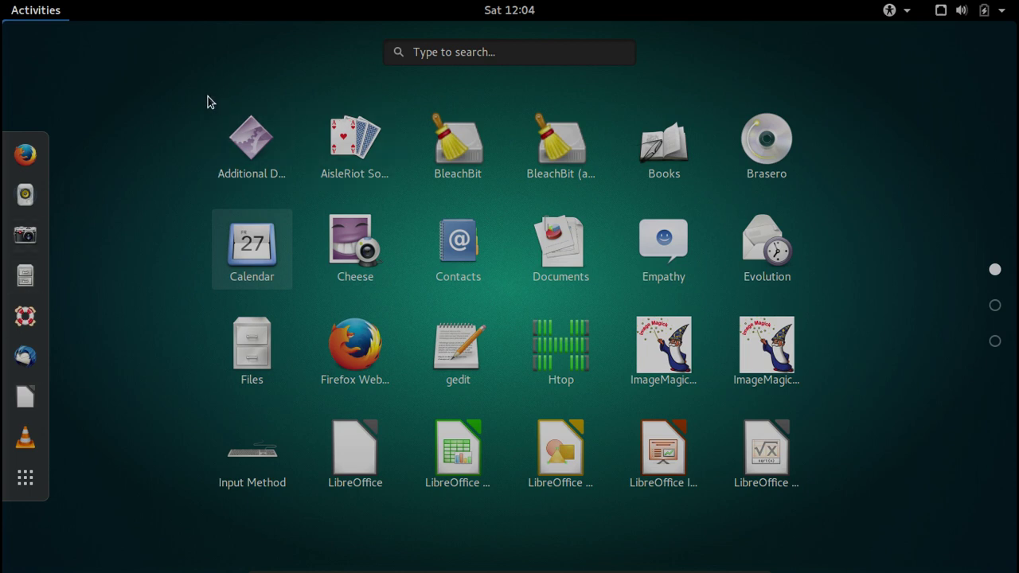
pyautogui.click(208, 96)
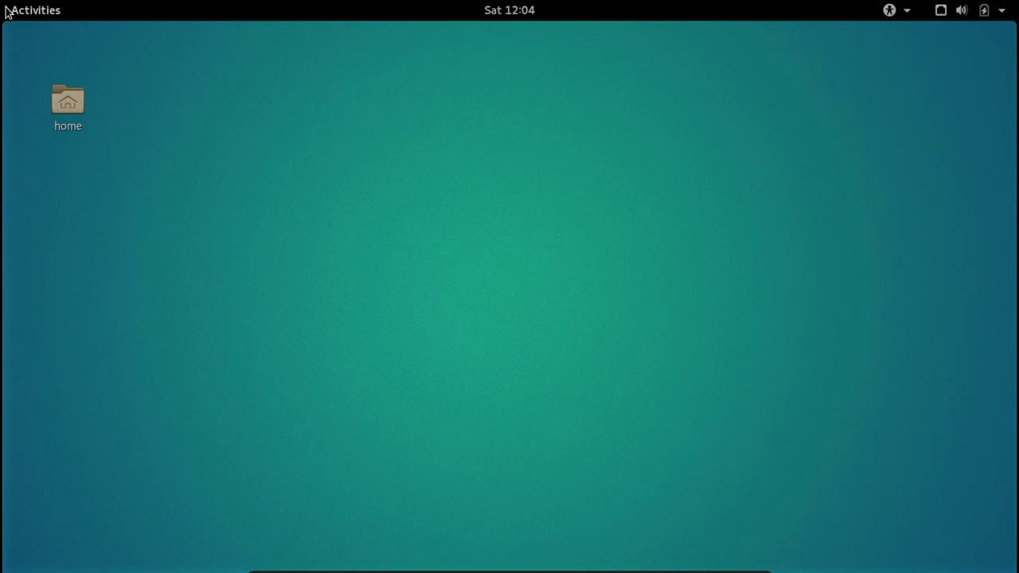
# In the Activities dash, move Thunderbird up, unpin Rhythmbox, and place LibreOffice just below Thunderbird.
pyautogui.click(7, 10)
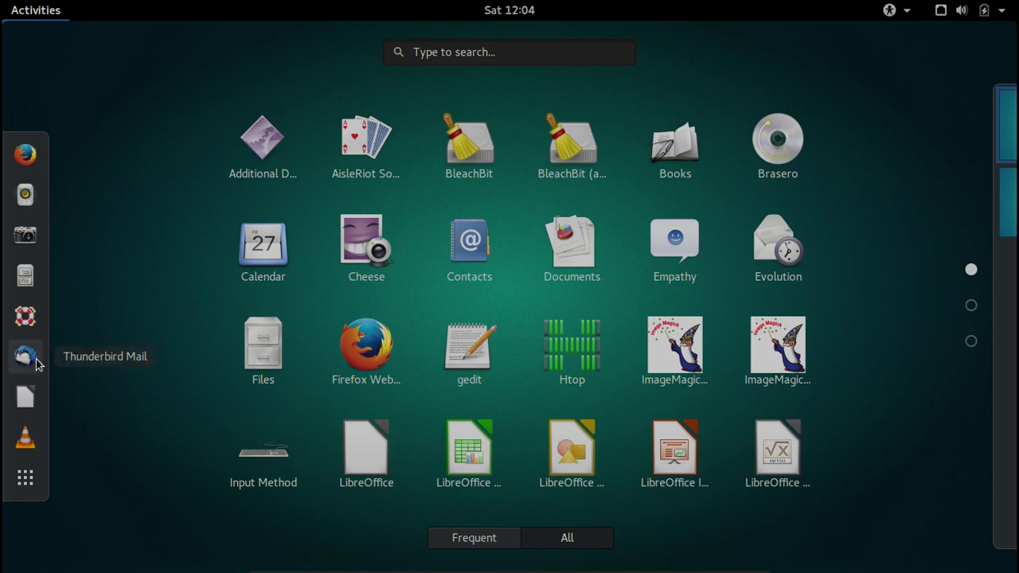
pyautogui.moveTo(38, 365); pyautogui.dragTo(32, 181)
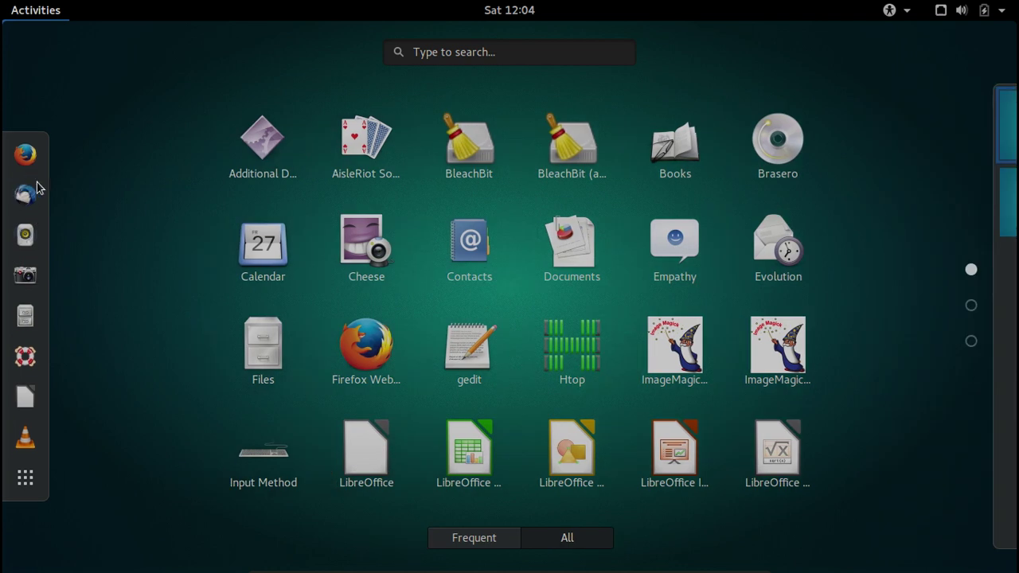
pyautogui.rightClick(20, 241)
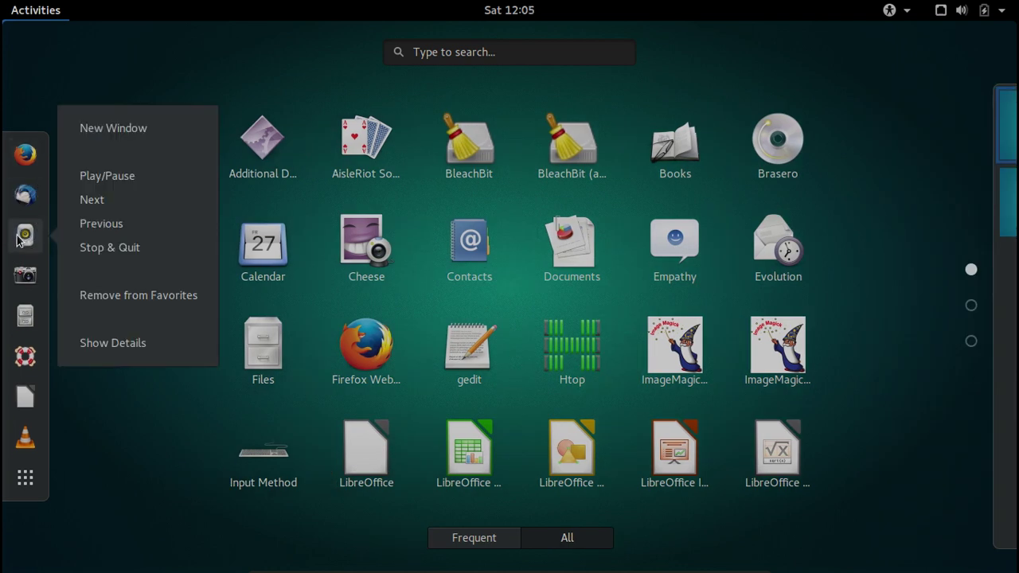
pyautogui.click(133, 297)
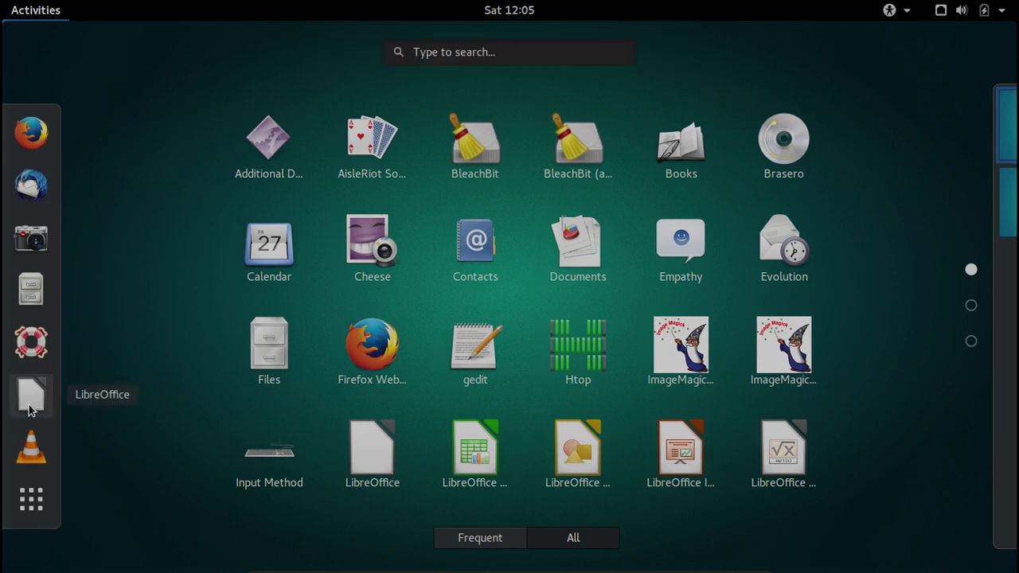
pyautogui.moveTo(105, 246); pyautogui.dragTo(26, 222)
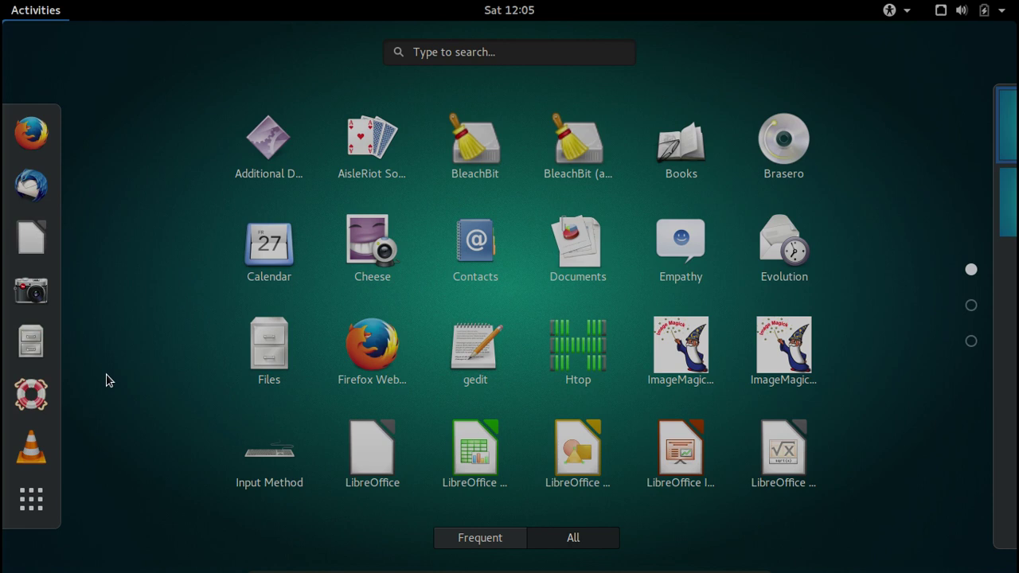
pyautogui.press('Escape')
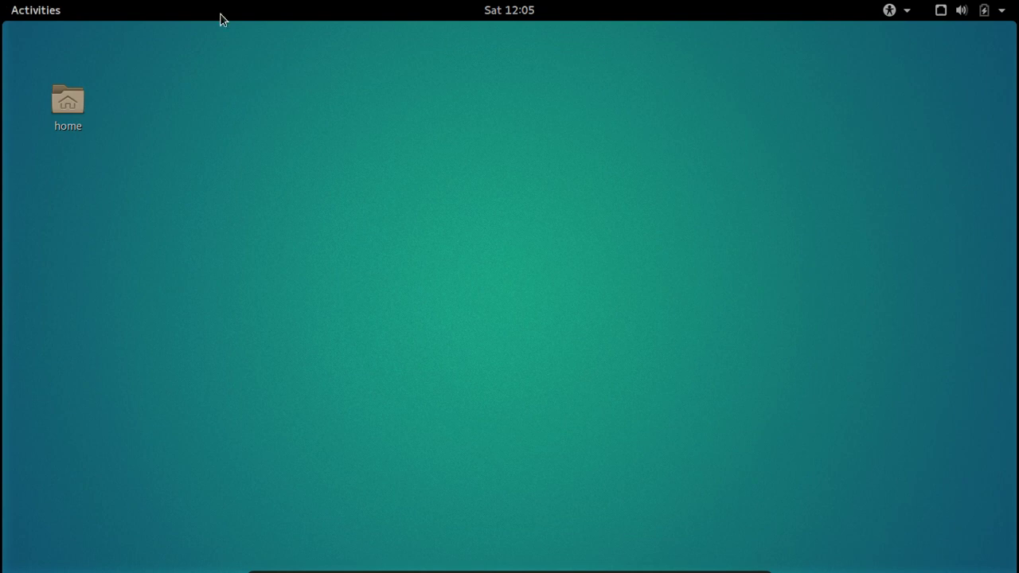
# Glance at the calendar and notifications, then launch Settings from the top-right system menu.
pyautogui.click(488, 7)
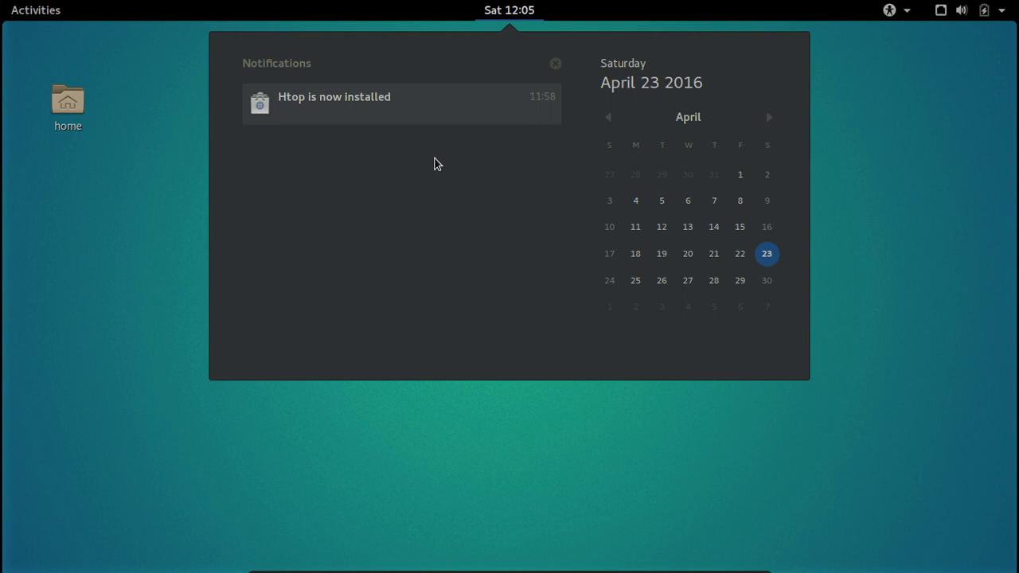
pyautogui.click(903, 80)
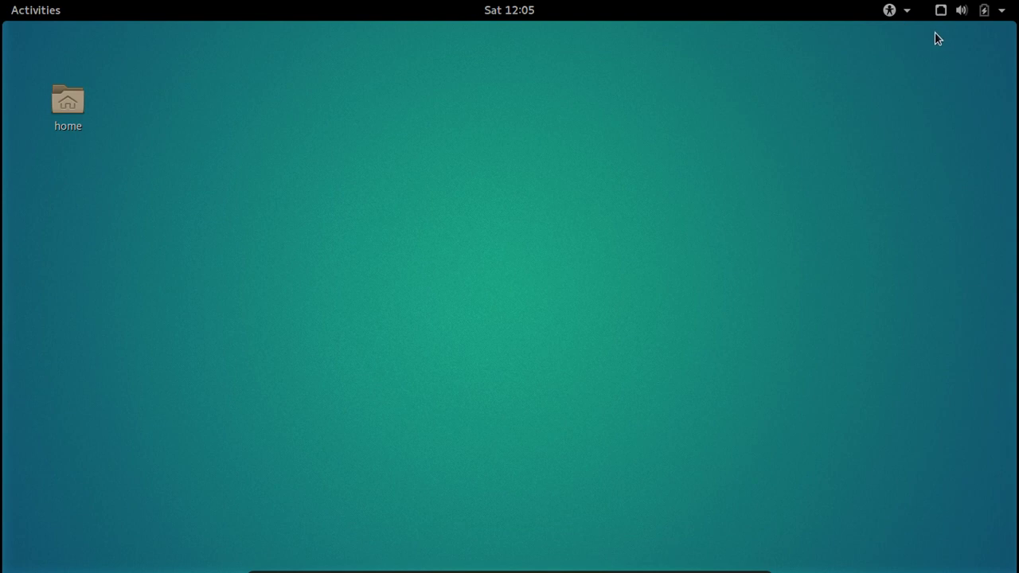
pyautogui.click(1001, 14)
pyautogui.click(906, 147)
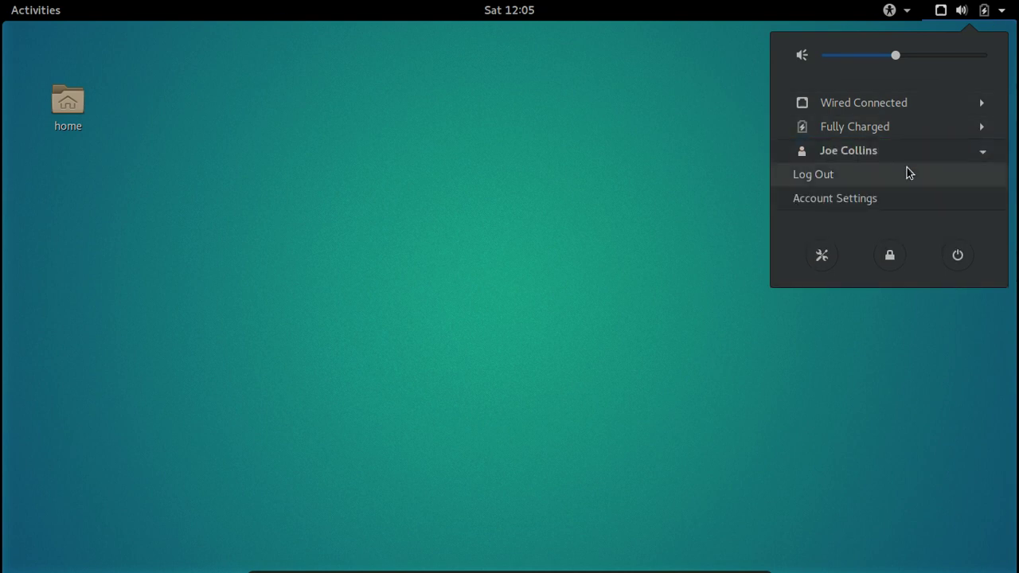
pyautogui.click(824, 254)
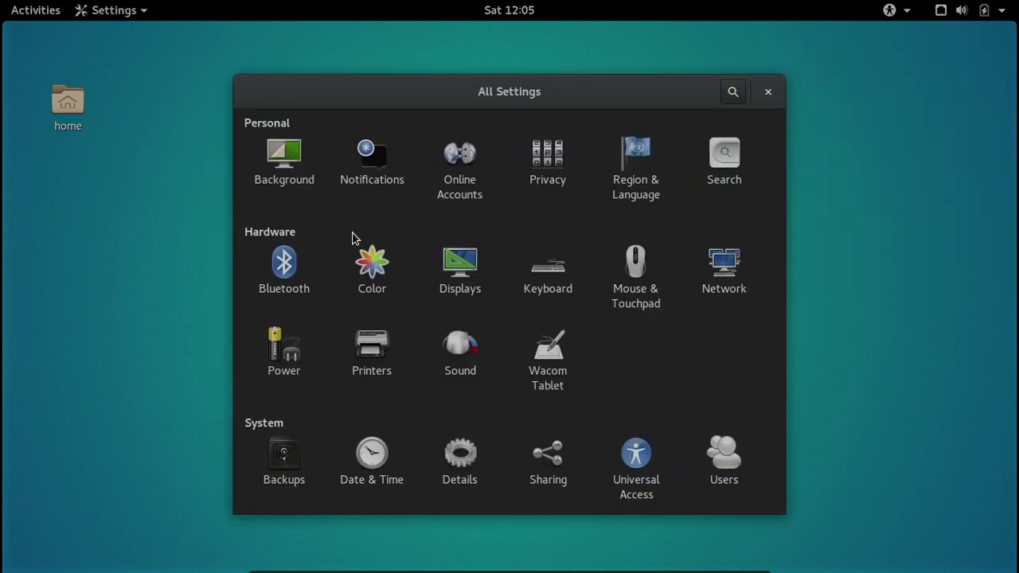
# Open the Background panel in Settings, backing out of the lock screen wallpaper chooser.
pyautogui.click(297, 182)
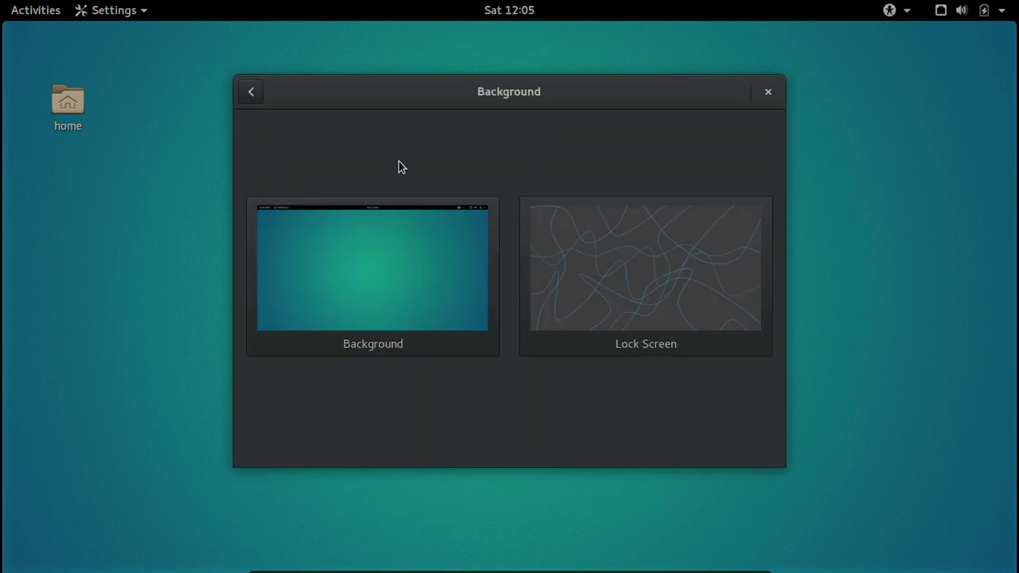
pyautogui.click(681, 296)
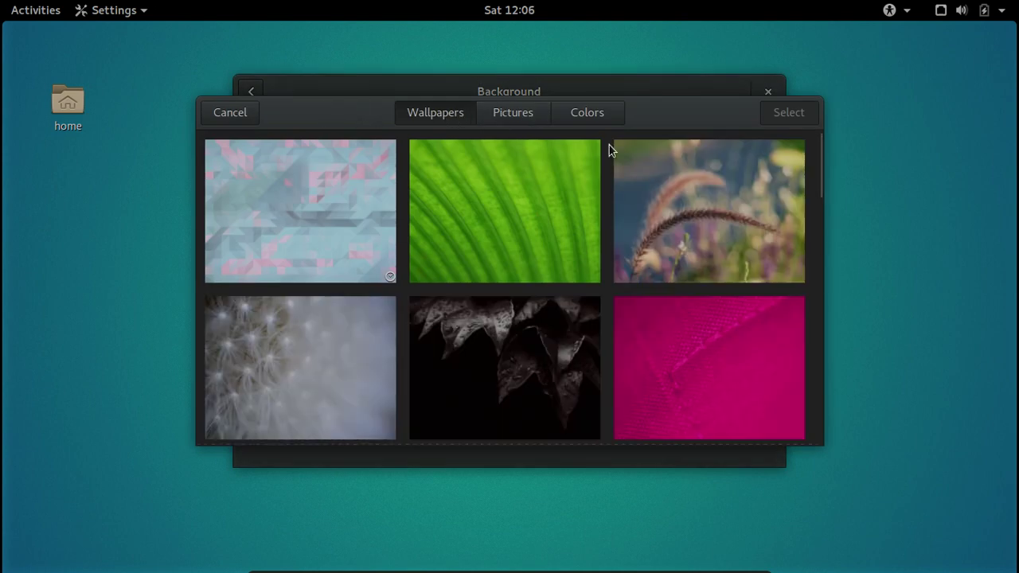
pyautogui.click(225, 117)
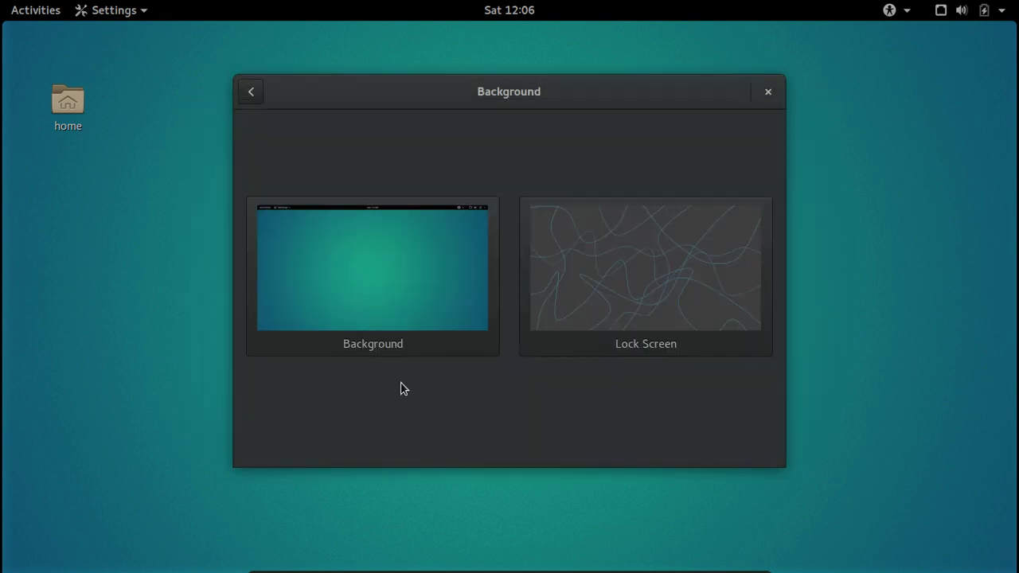
# Choose the red geometric wallpaper from Wallpapers and apply it as the desktop background.
pyautogui.click(377, 303)
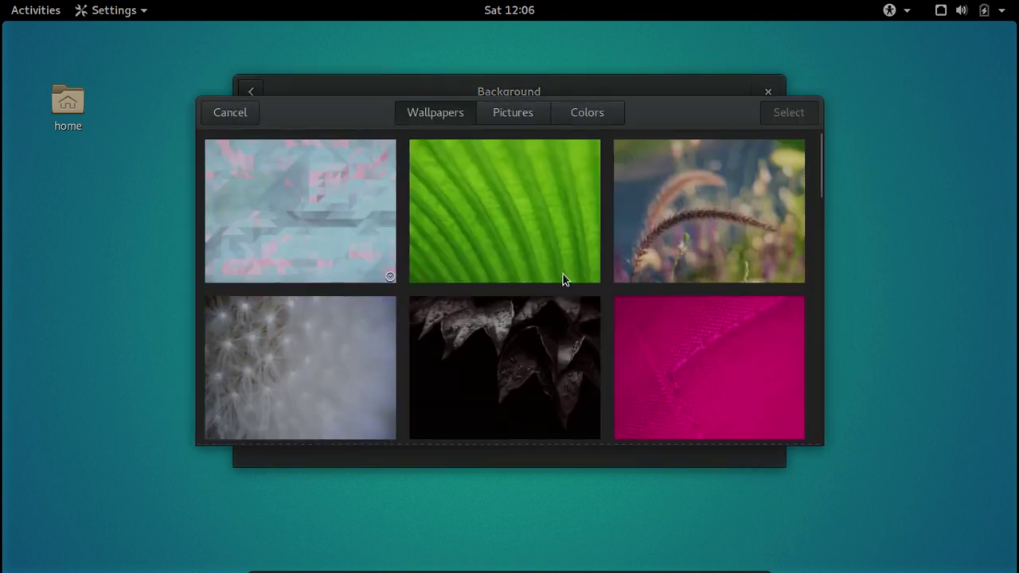
pyautogui.scroll(-5, 563, 280)
pyautogui.scroll(-5, 563, 279)
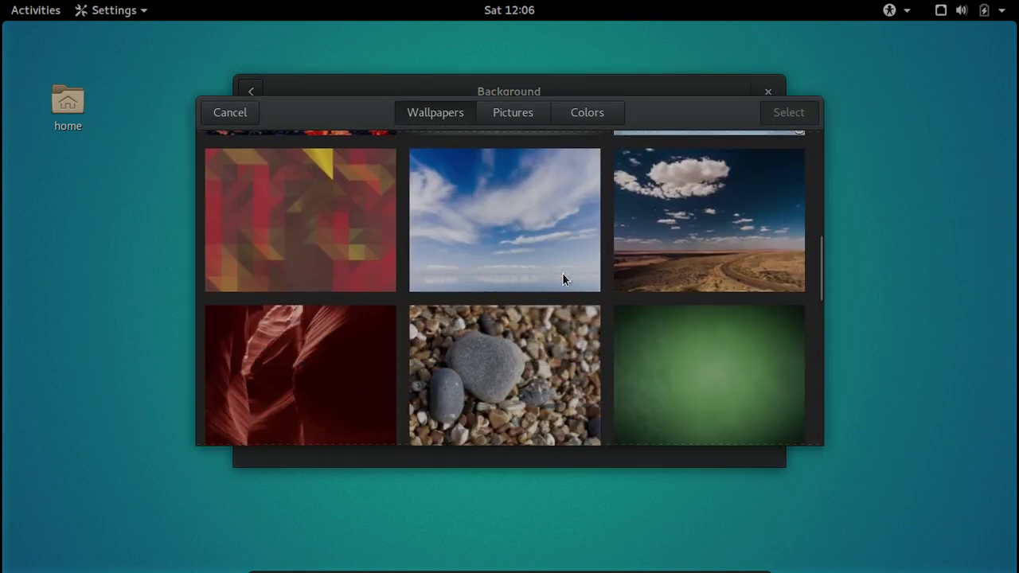
pyautogui.scroll(-5, 562, 279)
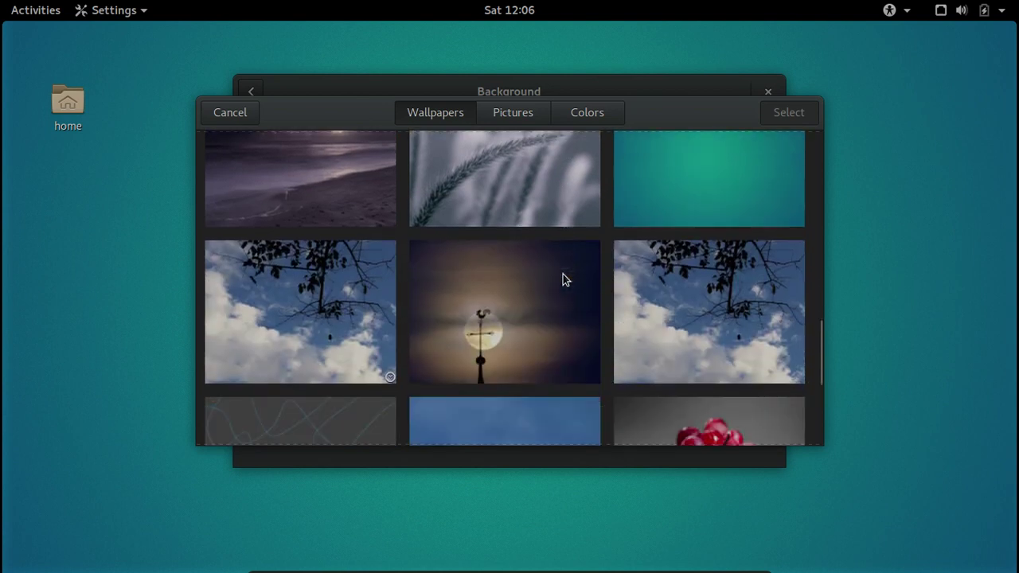
pyautogui.scroll(-1, 563, 280)
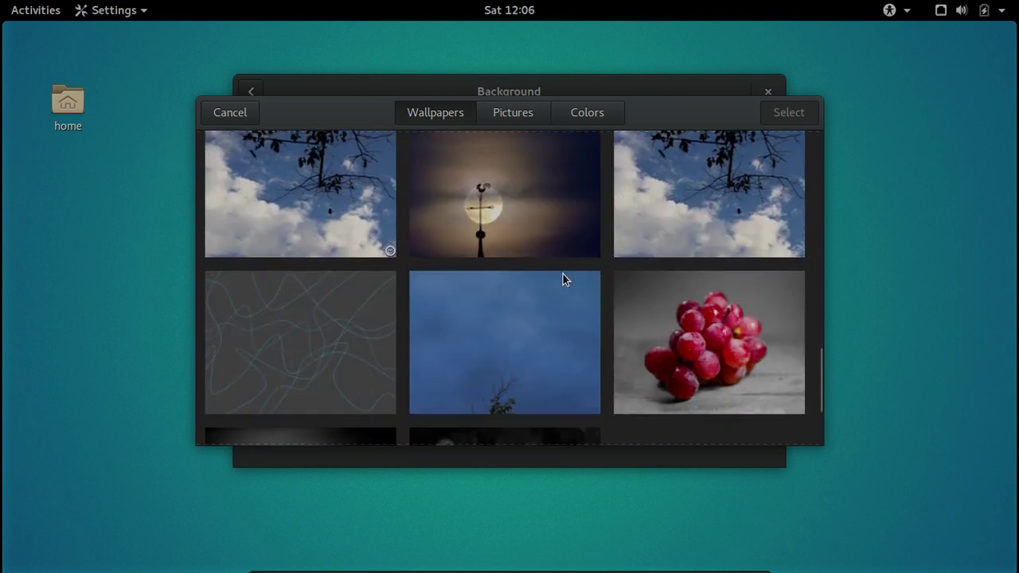
pyautogui.scroll(1, 563, 279)
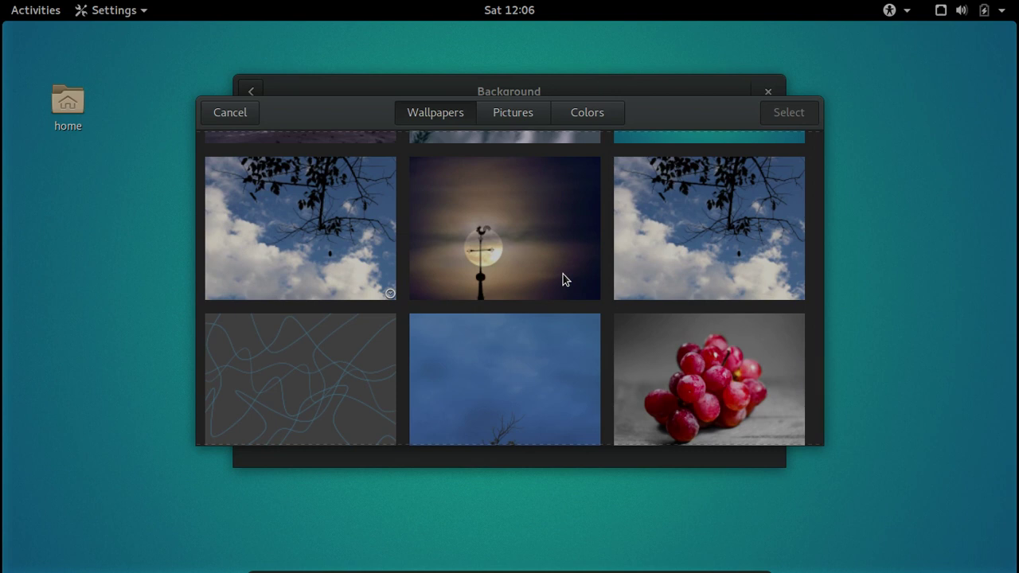
pyautogui.scroll(-4, 563, 279)
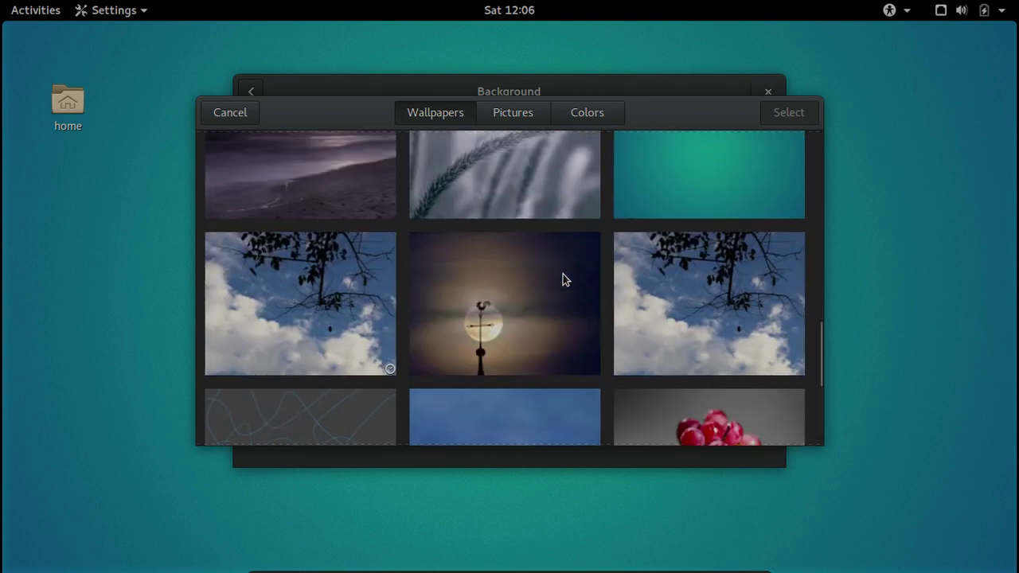
pyautogui.scroll(6, 563, 280)
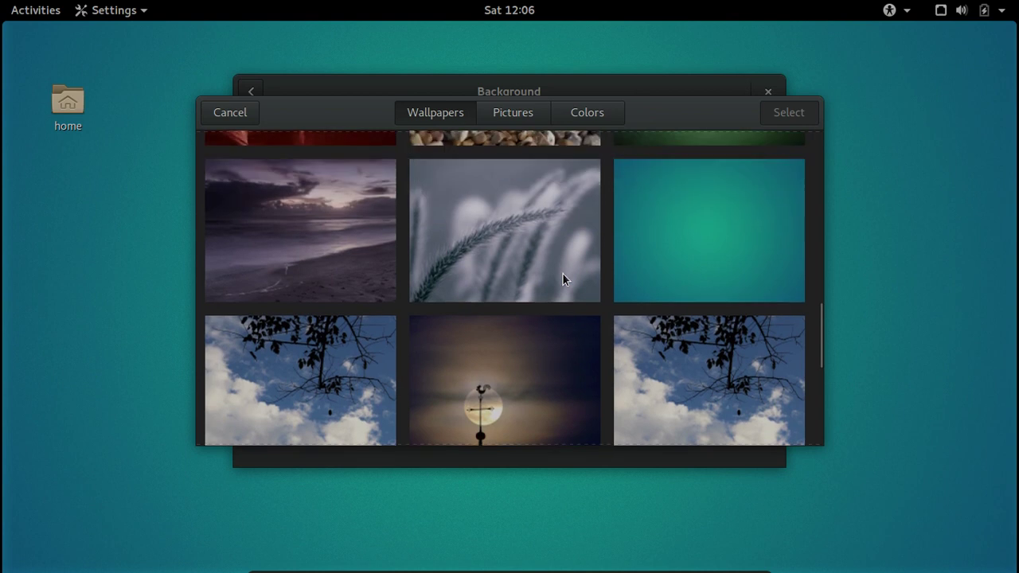
pyautogui.scroll(4, 562, 279)
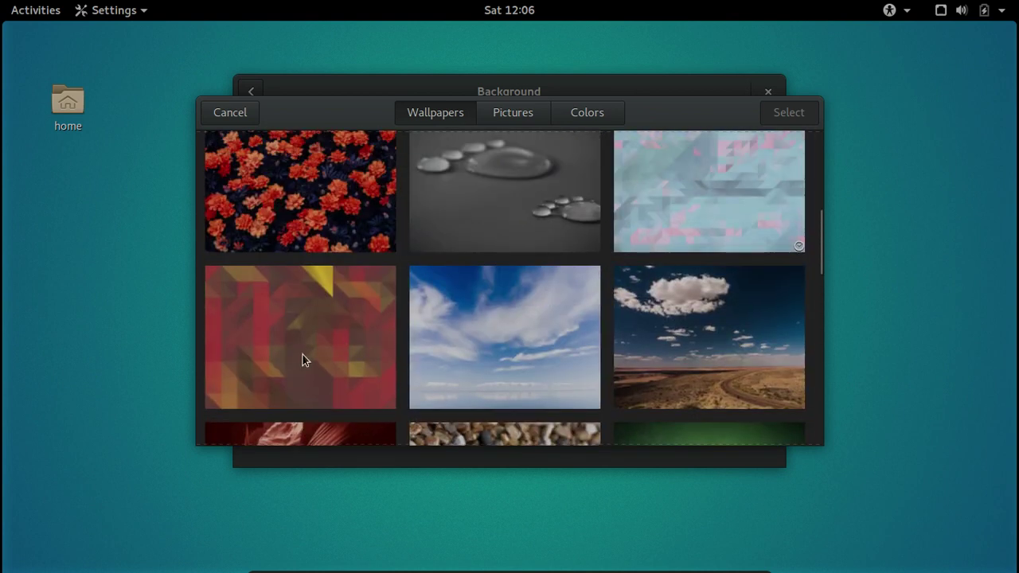
pyautogui.click(303, 358)
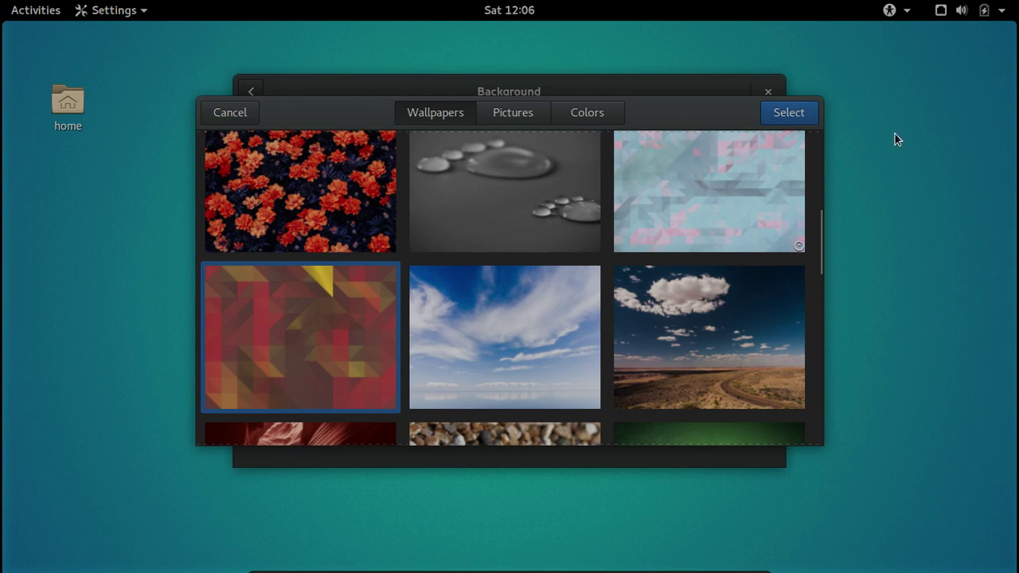
pyautogui.click(797, 113)
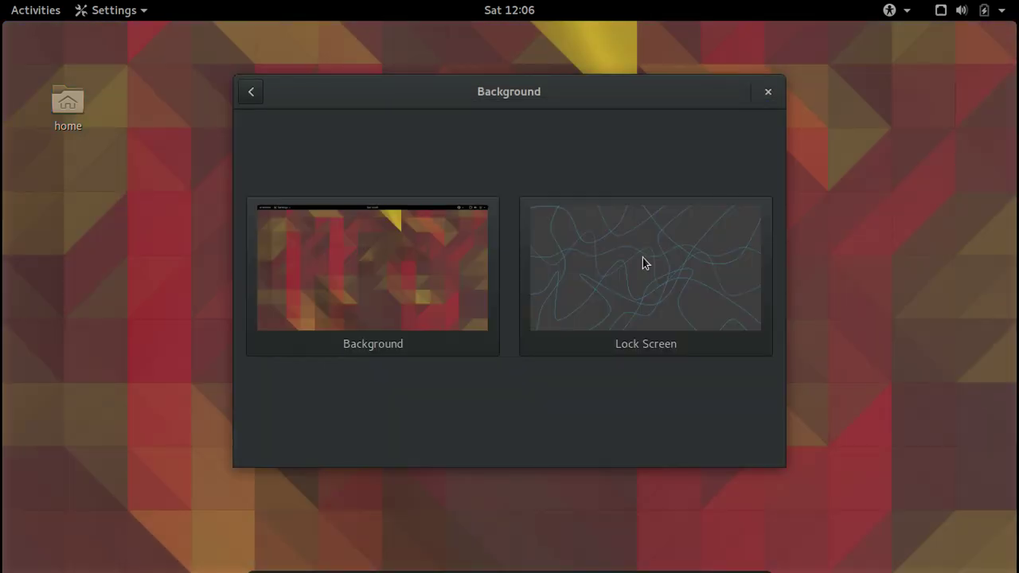
# Set the lock screen to the red-and-gold triangle wallpaper and go back to All Settings.
pyautogui.click(621, 295)
pyautogui.scroll(-10, 485, 257)
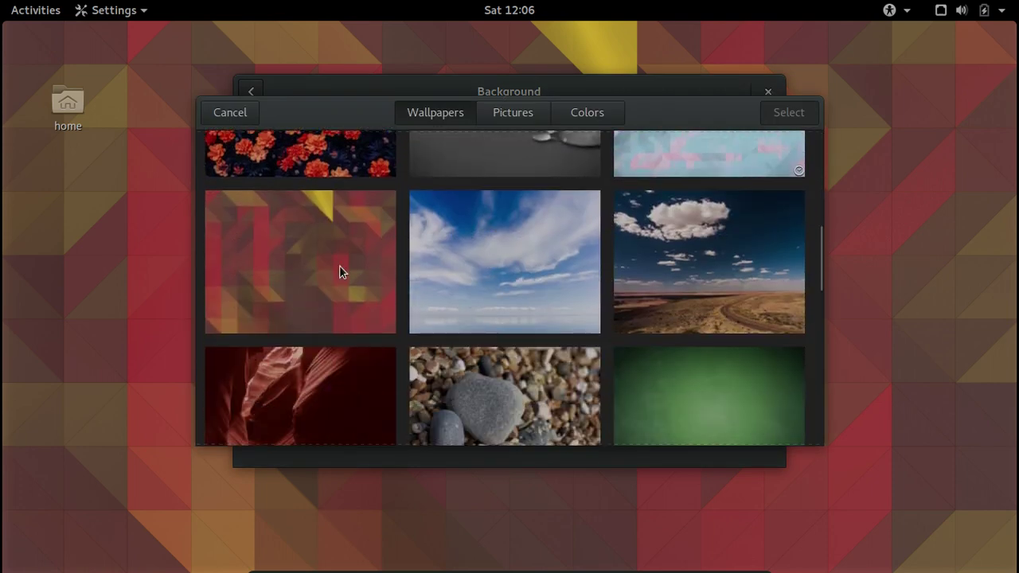
pyautogui.click(340, 272)
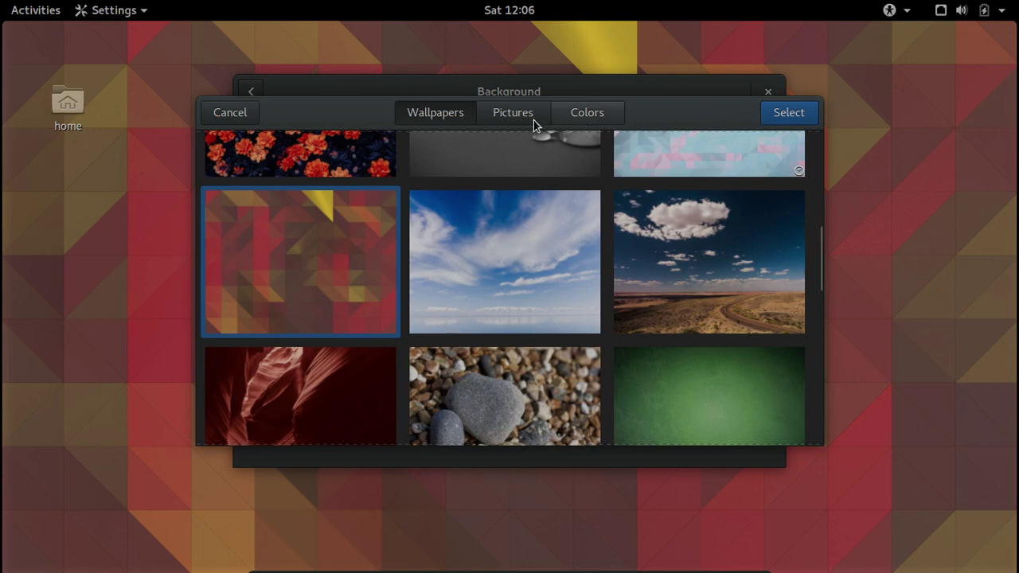
pyautogui.click(786, 118)
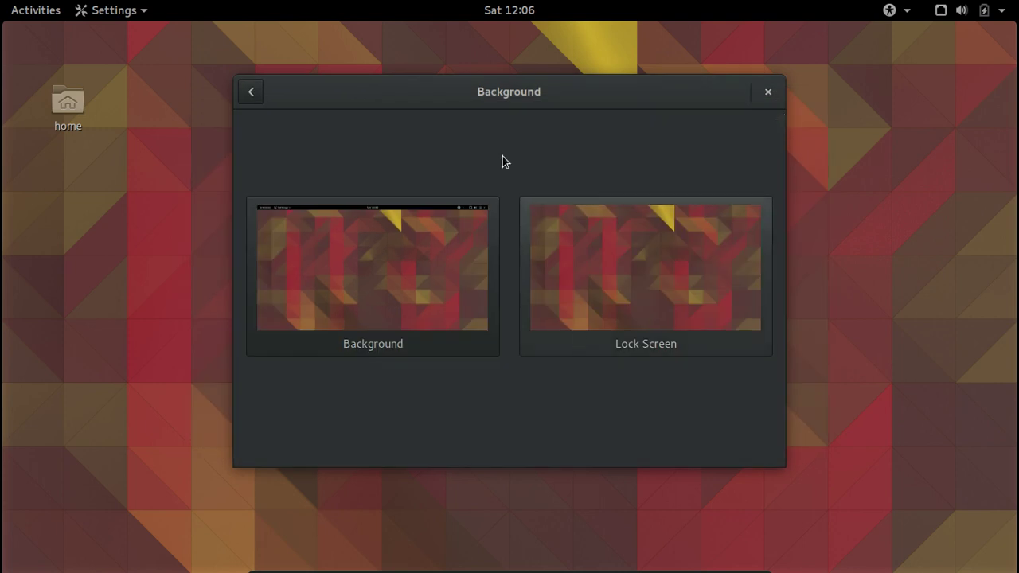
pyautogui.click(250, 94)
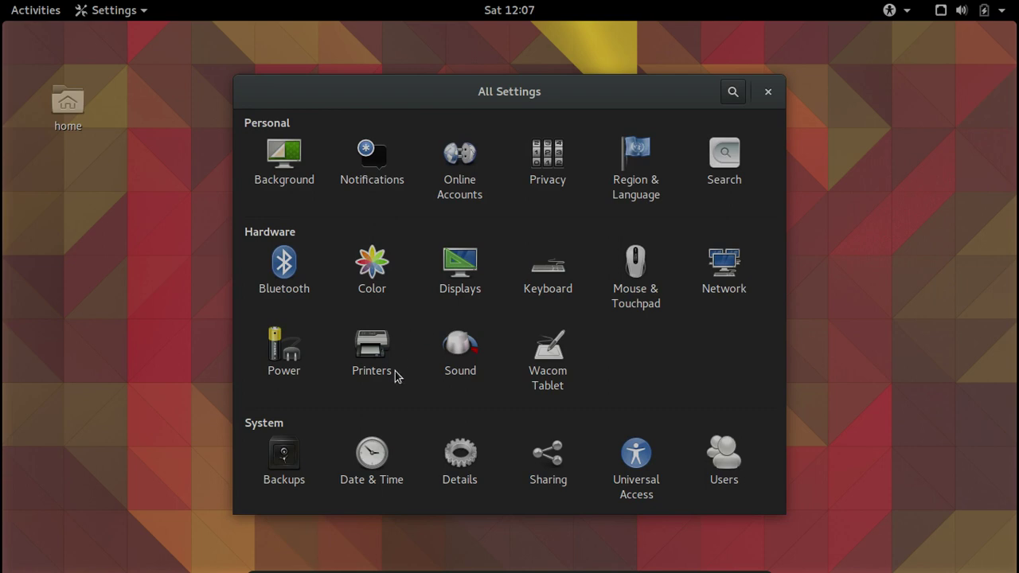
# Set the Power panel's Blank screen delay to Never and close Settings.
pyautogui.click(291, 366)
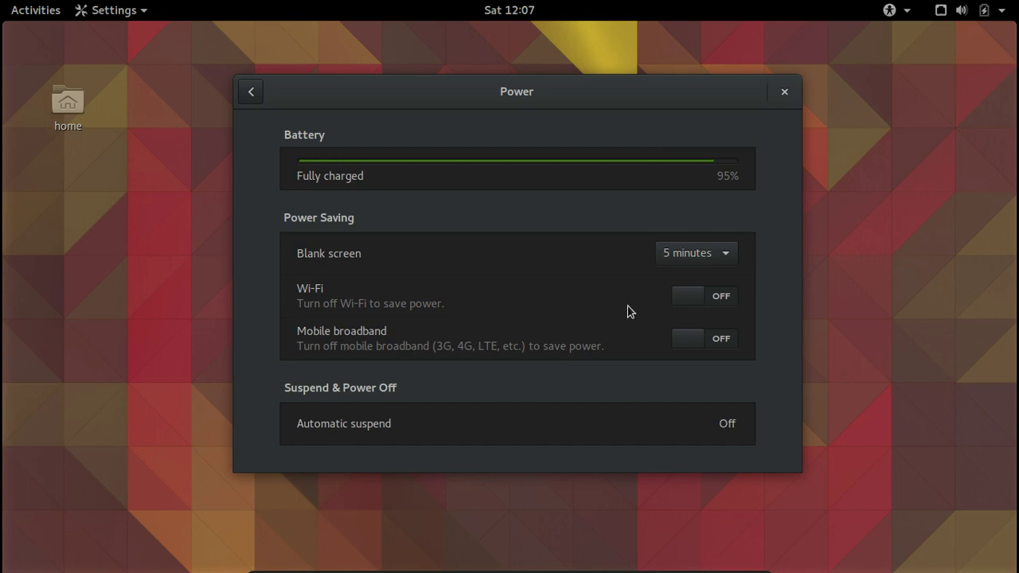
pyautogui.click(731, 258)
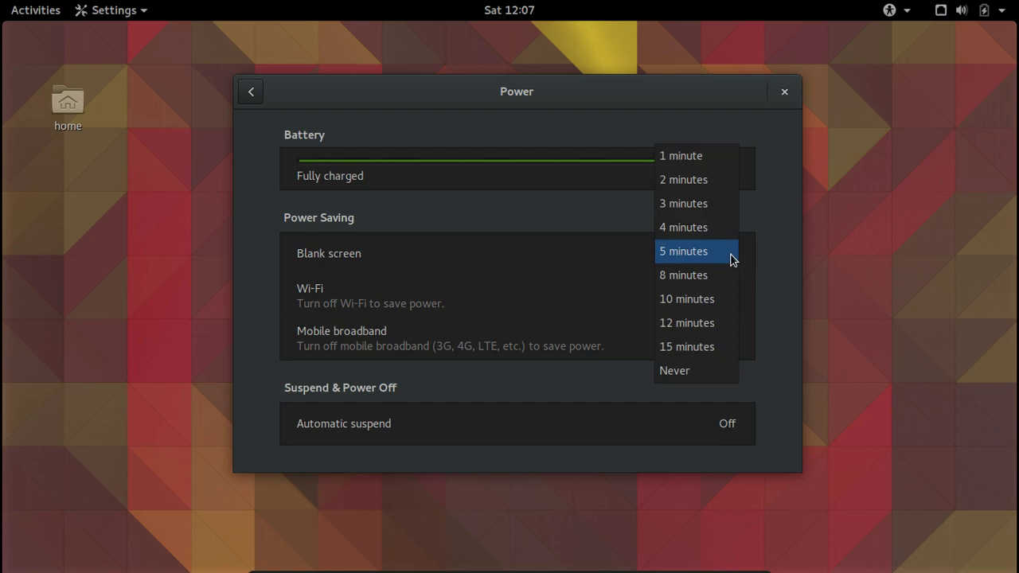
pyautogui.click(726, 373)
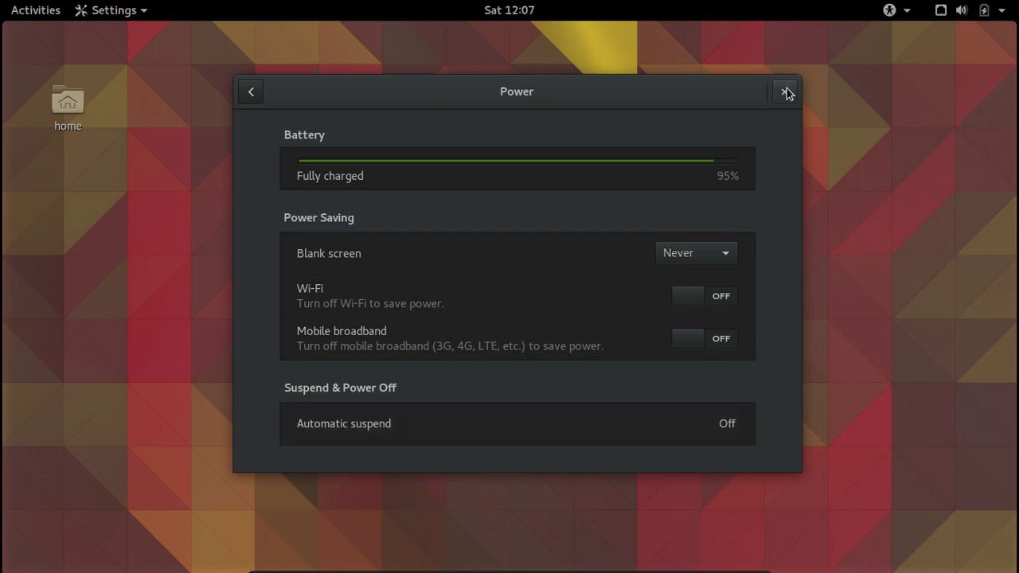
pyautogui.click(786, 92)
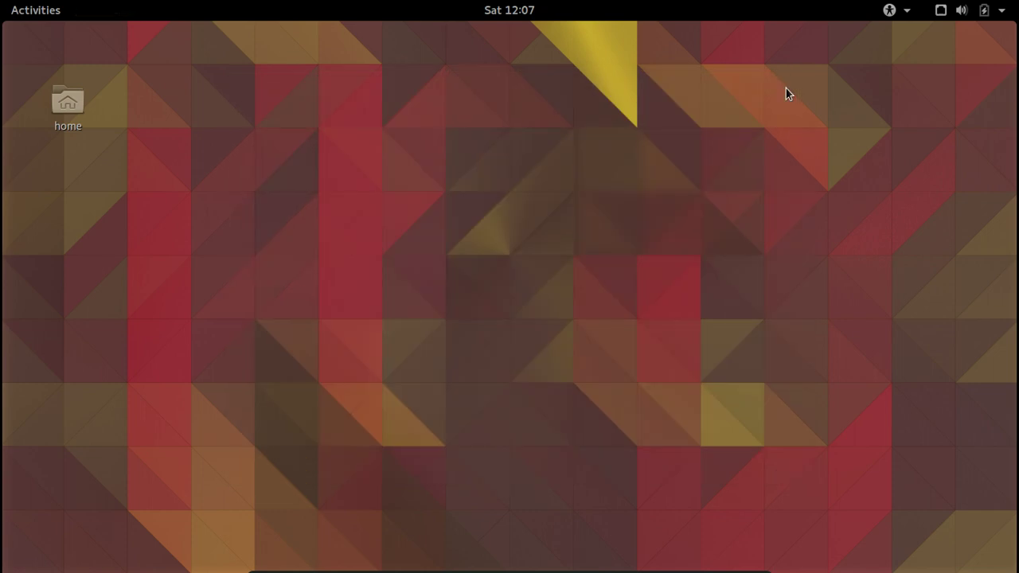
# Search the Activities overview for 'tweak' and launch Tweak Tool.
pyautogui.click(8, 7)
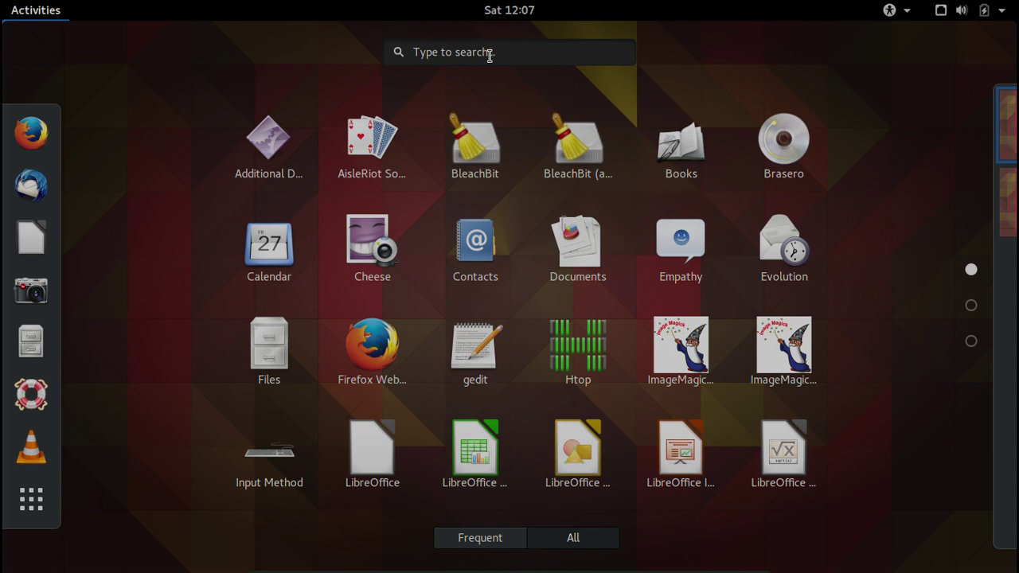
pyautogui.click(489, 55)
pyautogui.write('t')
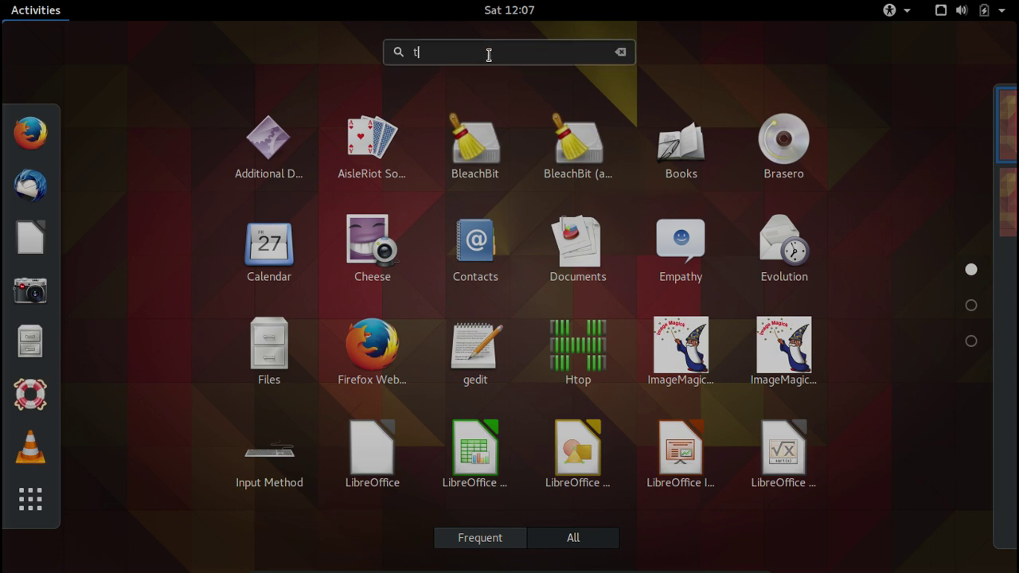
pyautogui.write('weak')
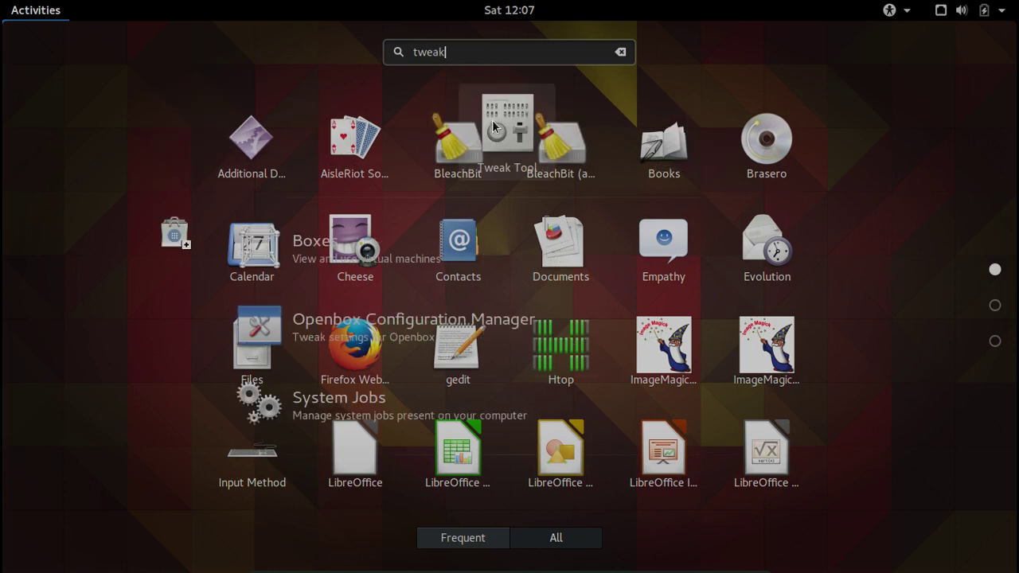
pyautogui.click(504, 133)
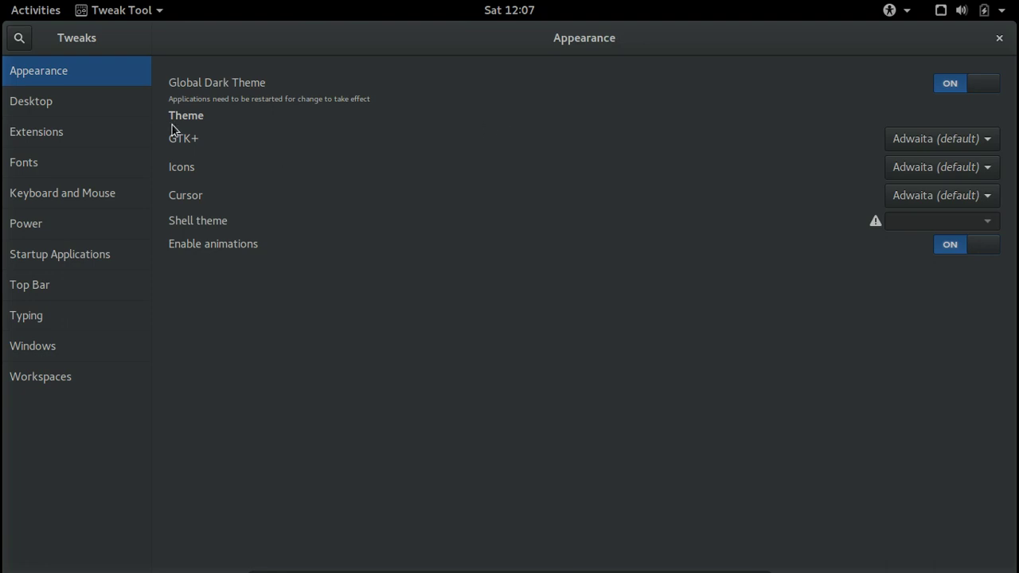
# Switch Tweak Tool to its Power page showing power button and lid-close actions.
pyautogui.click(117, 231)
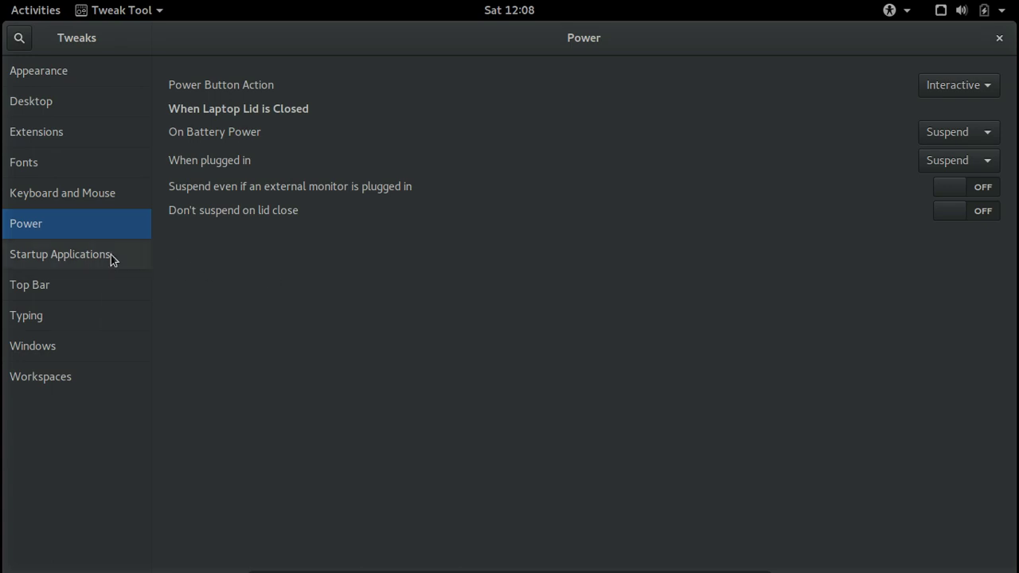
# Review the Extensions page with every extension off, then close Tweak Tool.
pyautogui.click(107, 133)
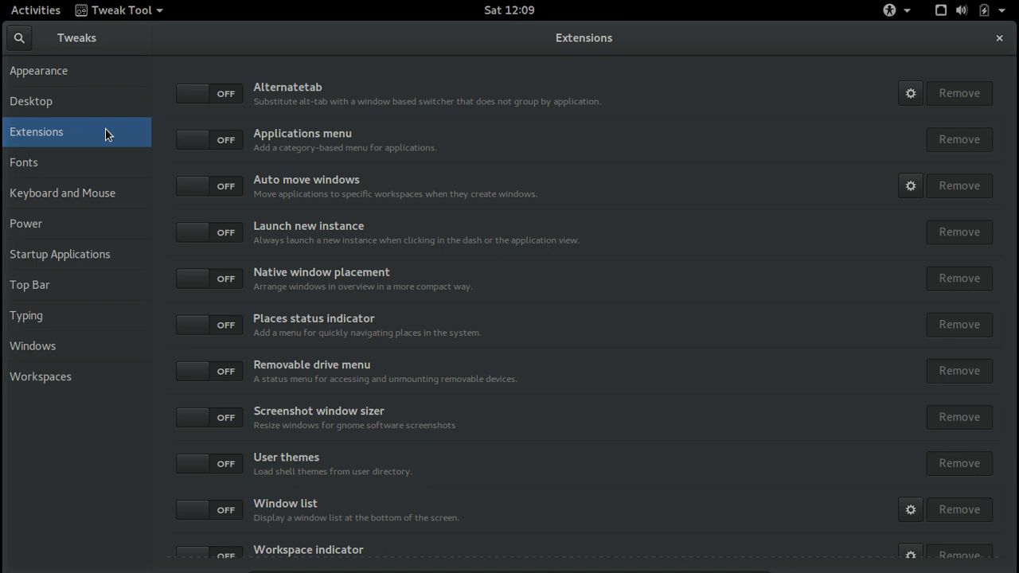
pyautogui.click(998, 38)
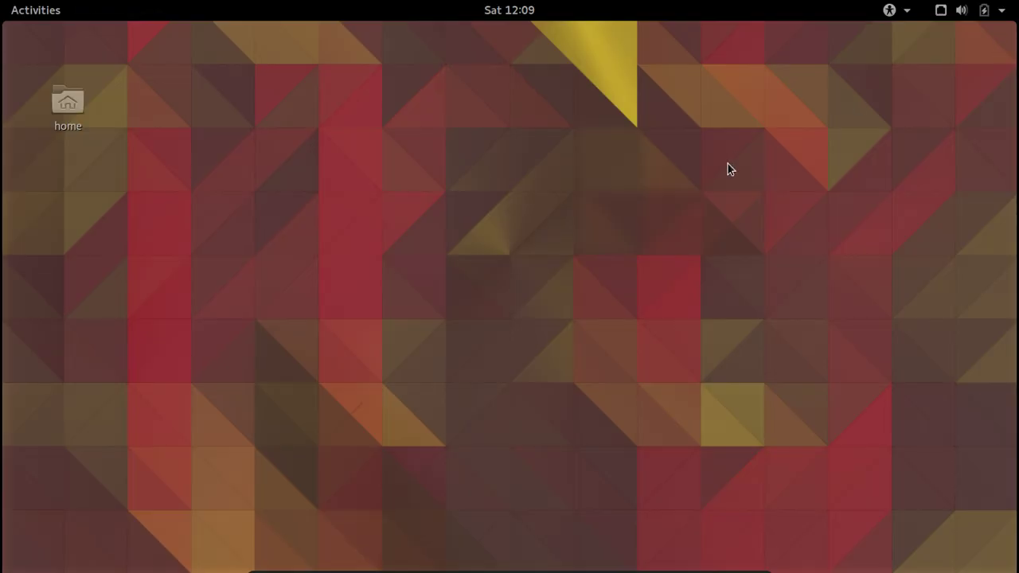
# Open a terminal with Ctrl+Alt+T, run htop, then bring up the Activities overview.
pyautogui.hotkey('ctrl', 'alt', 't')
pyautogui.write('htop')
pyautogui.press('Return')
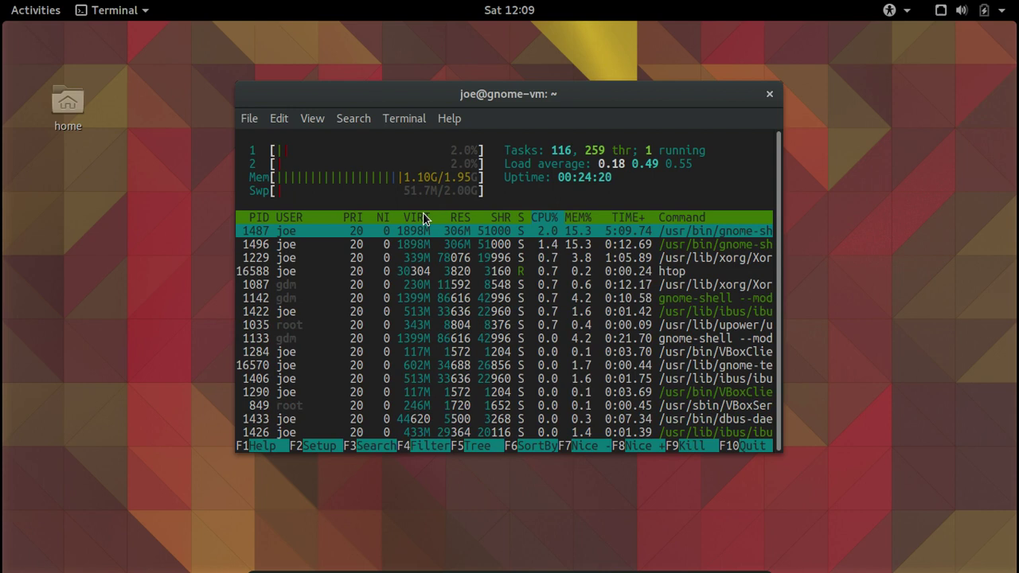
pyautogui.press('super+a')
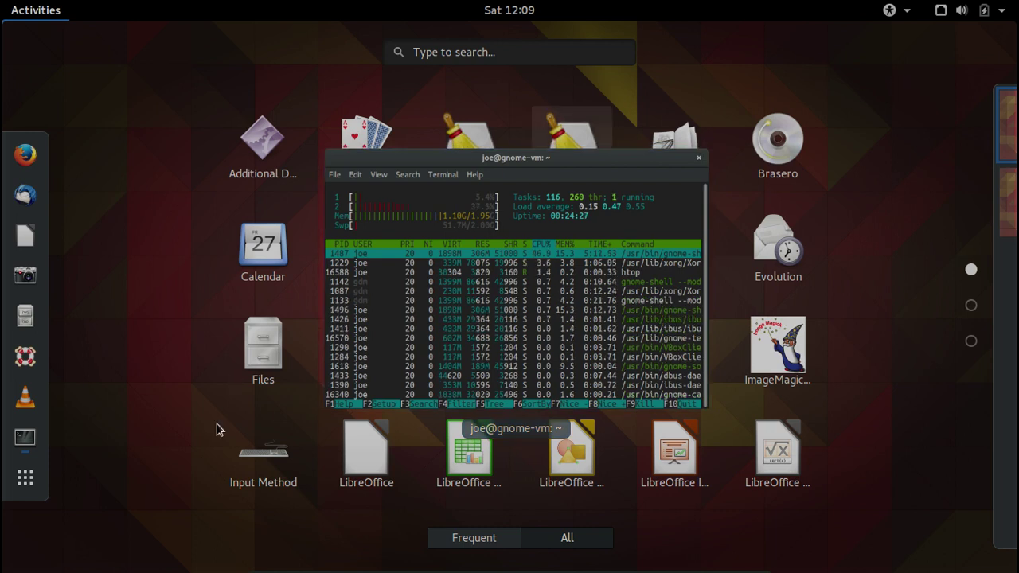
# Toggle off the application grid and return to the first workspace with htop in front.
pyautogui.click(32, 482)
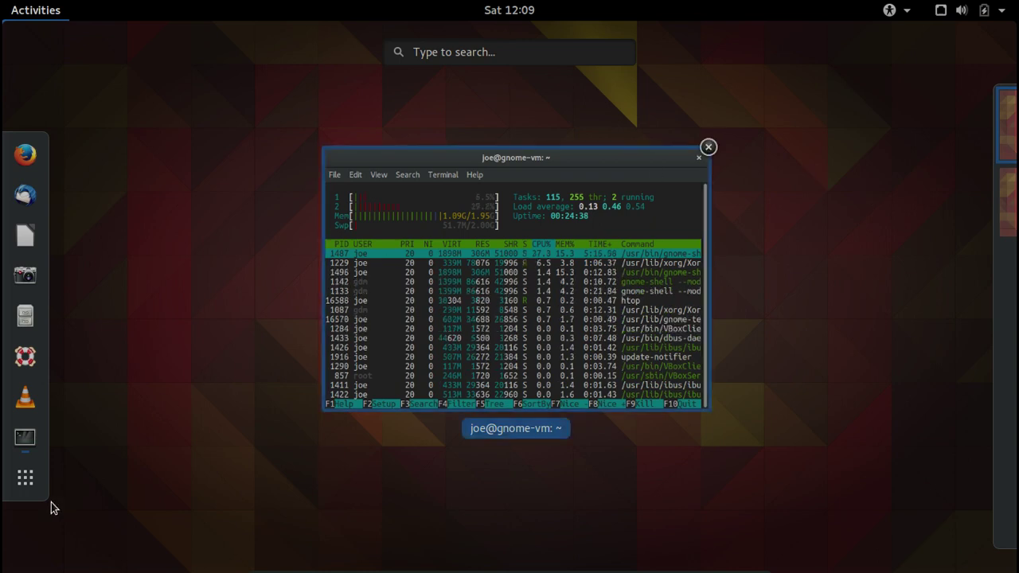
pyautogui.click(20, 499)
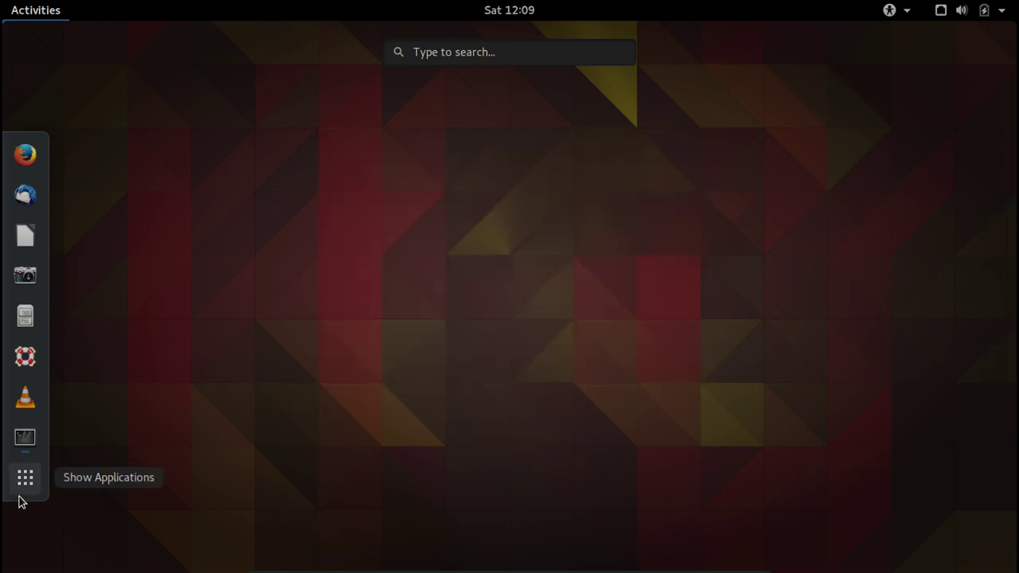
pyautogui.click(20, 499)
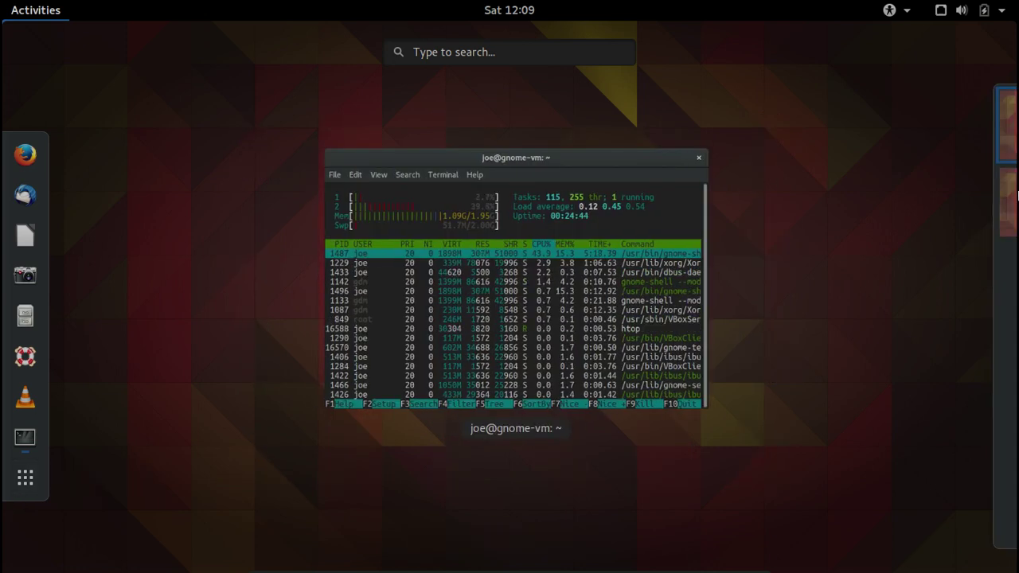
pyautogui.moveTo(982, 236)
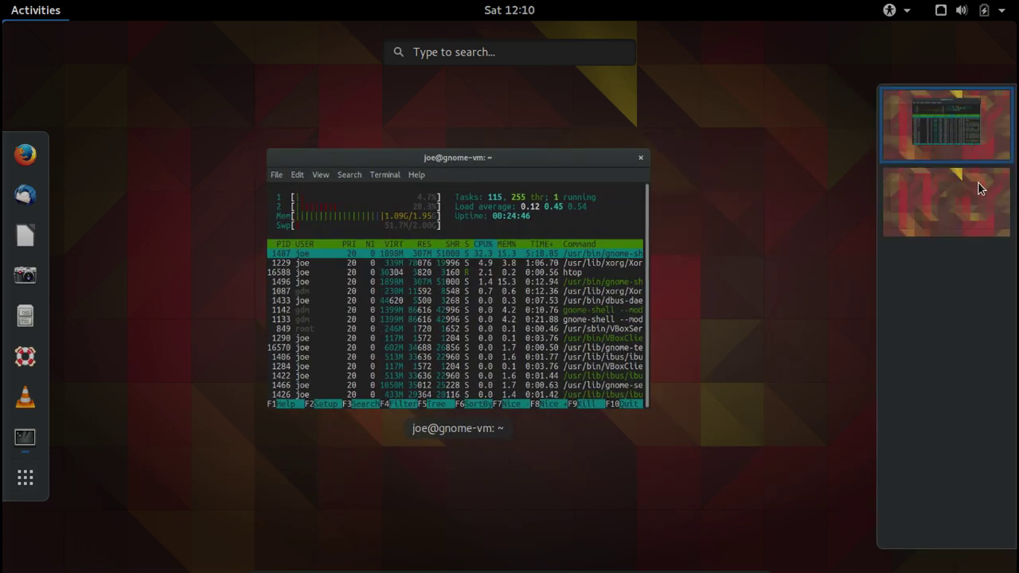
pyautogui.click(968, 117)
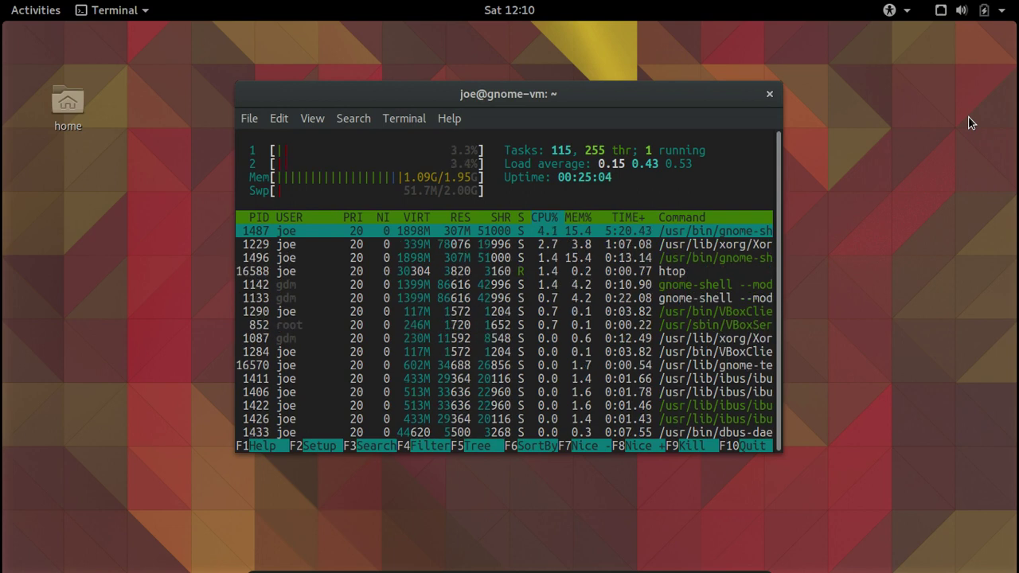
# Power off the Ubuntu virtual machine from the system menu, confirming Power Off.
pyautogui.click(1002, 10)
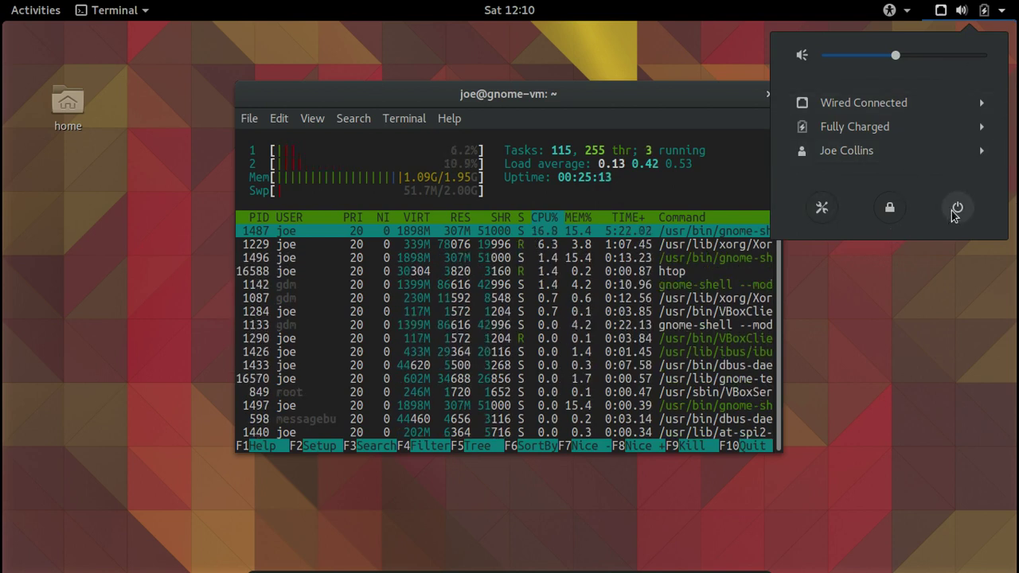
pyautogui.click(956, 210)
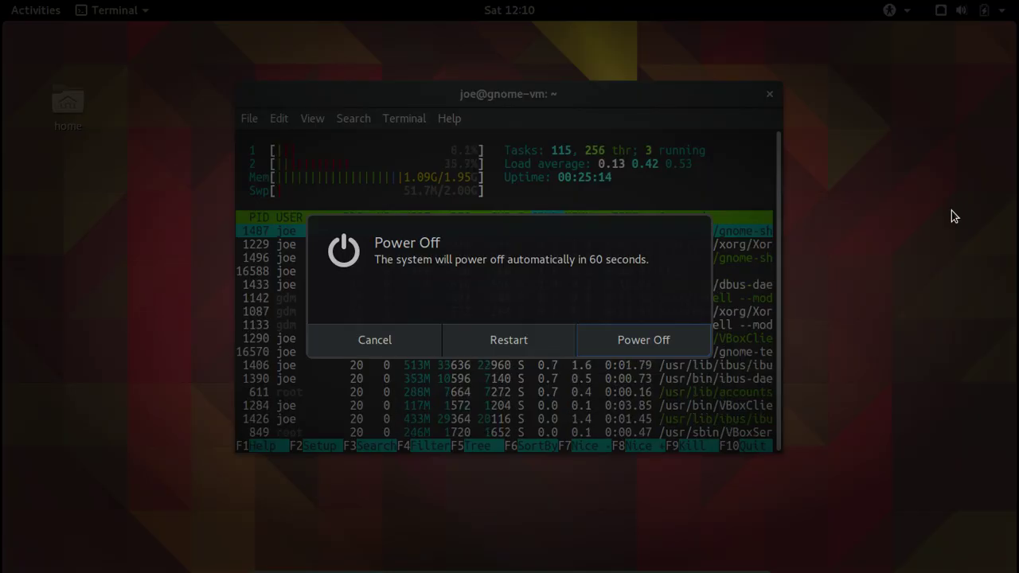
pyautogui.click(664, 349)
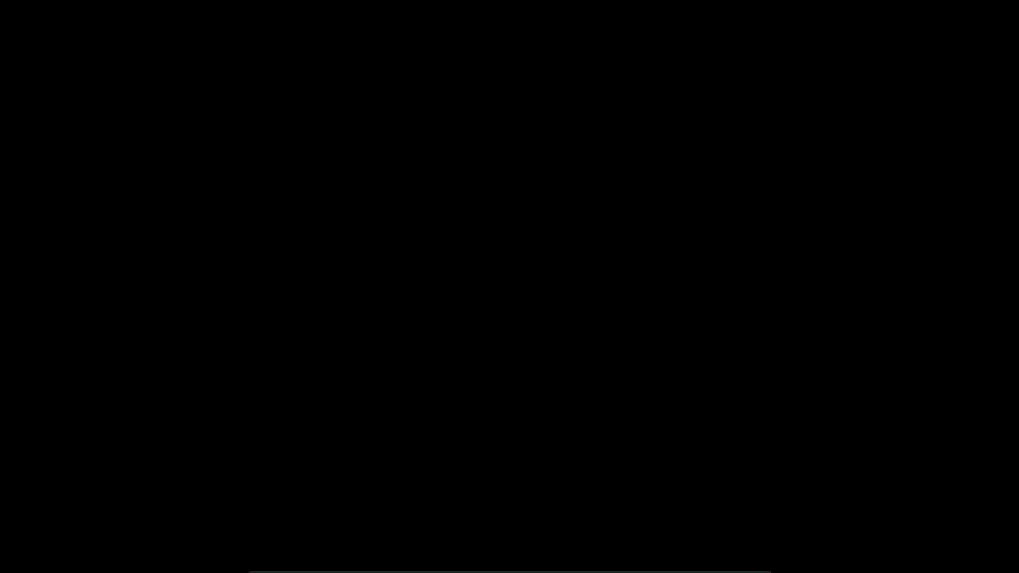